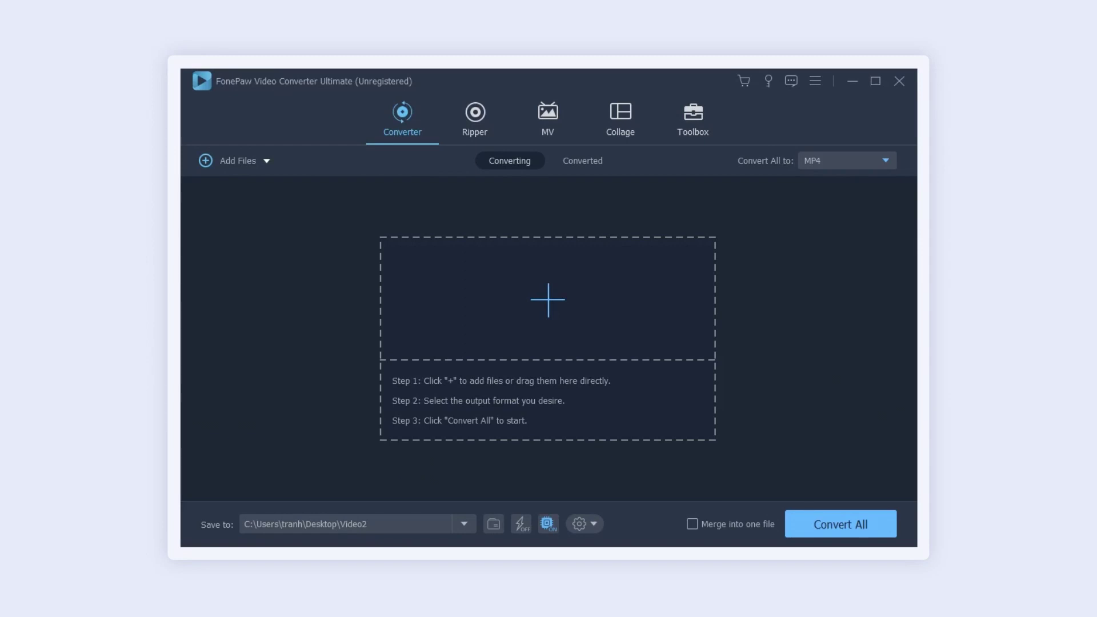
Browse the Converter, Ripper, MV and Collage sections, finishing on the Toolbox's list of tools.
left_click(400, 121)
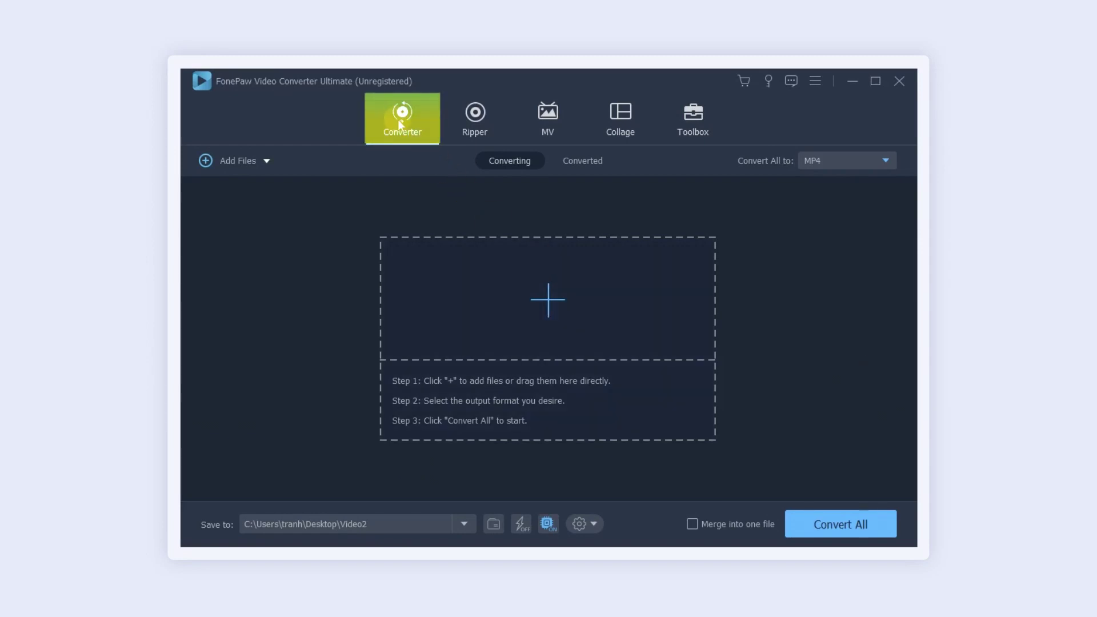
left_click(479, 125)
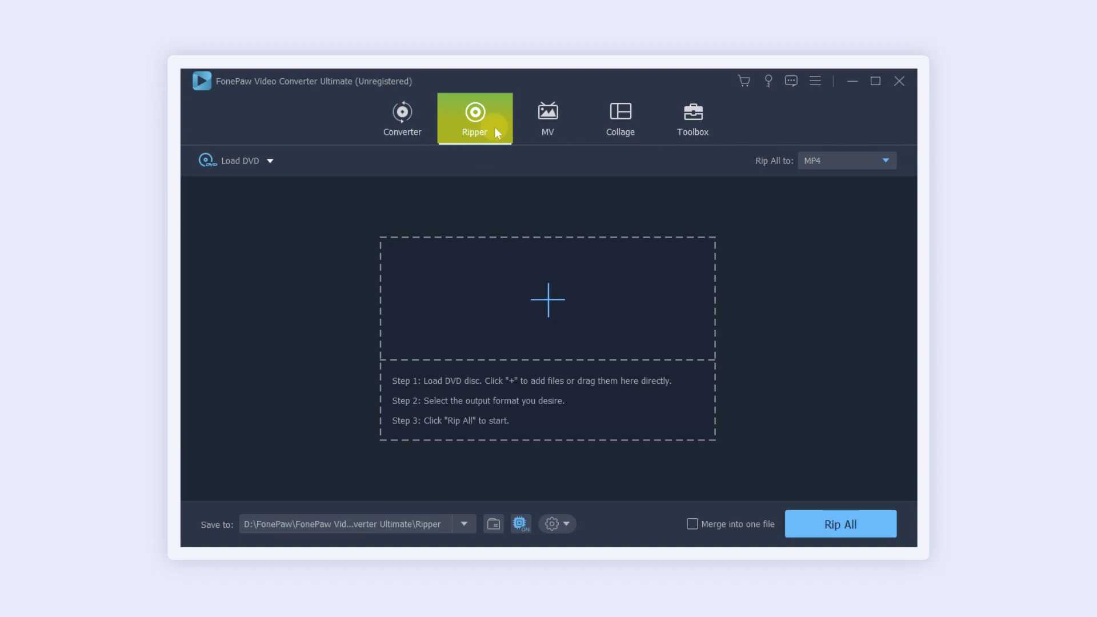
left_click(550, 122)
left_click(616, 128)
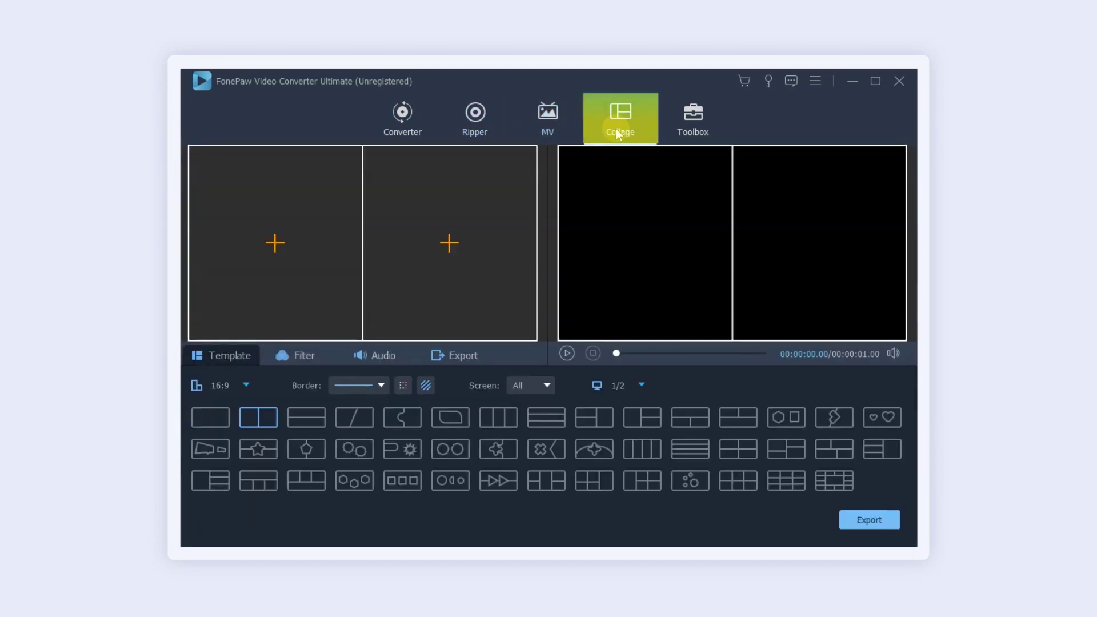
left_click(692, 127)
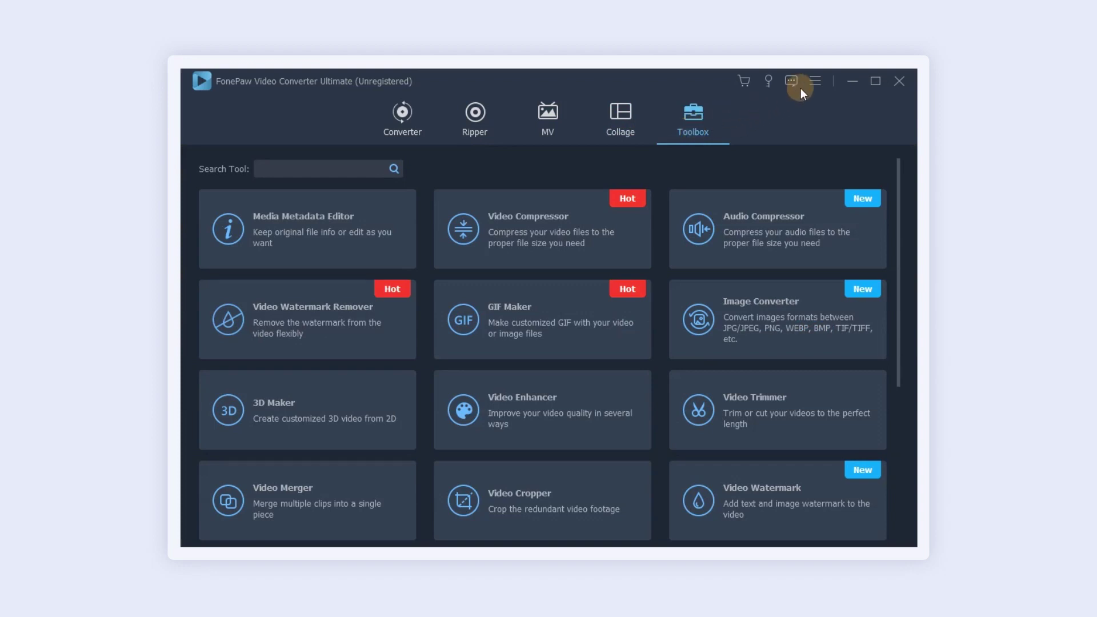
Register the program with the purchase email and the pasted registration code, then activate it.
left_click(816, 81)
left_click(839, 214)
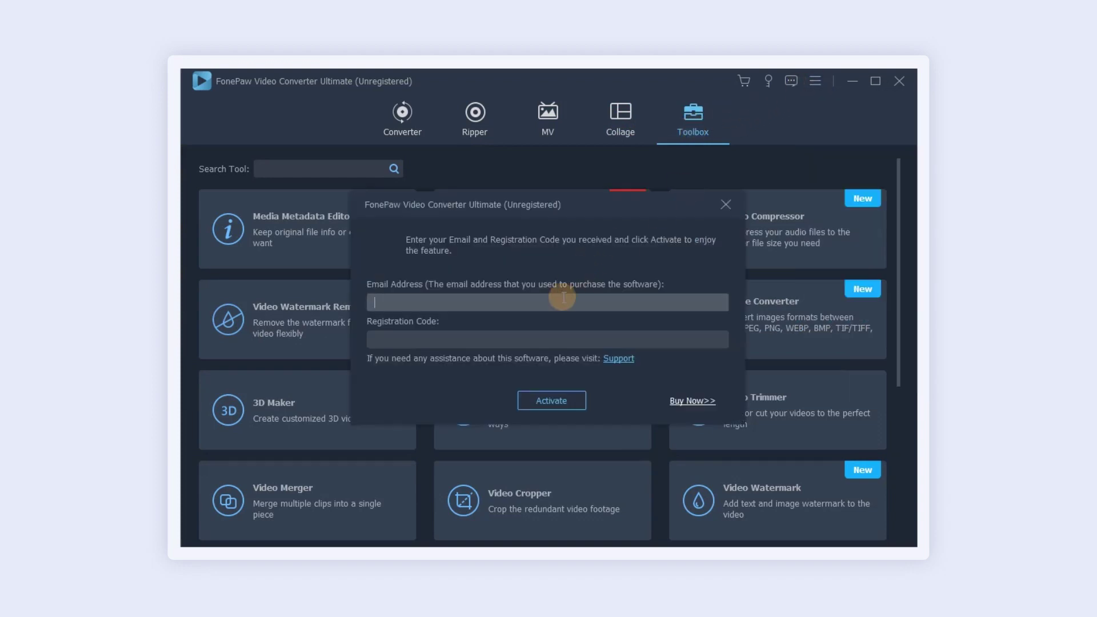
left_click(546, 341)
key("ctrl+v")
left_click(555, 396)
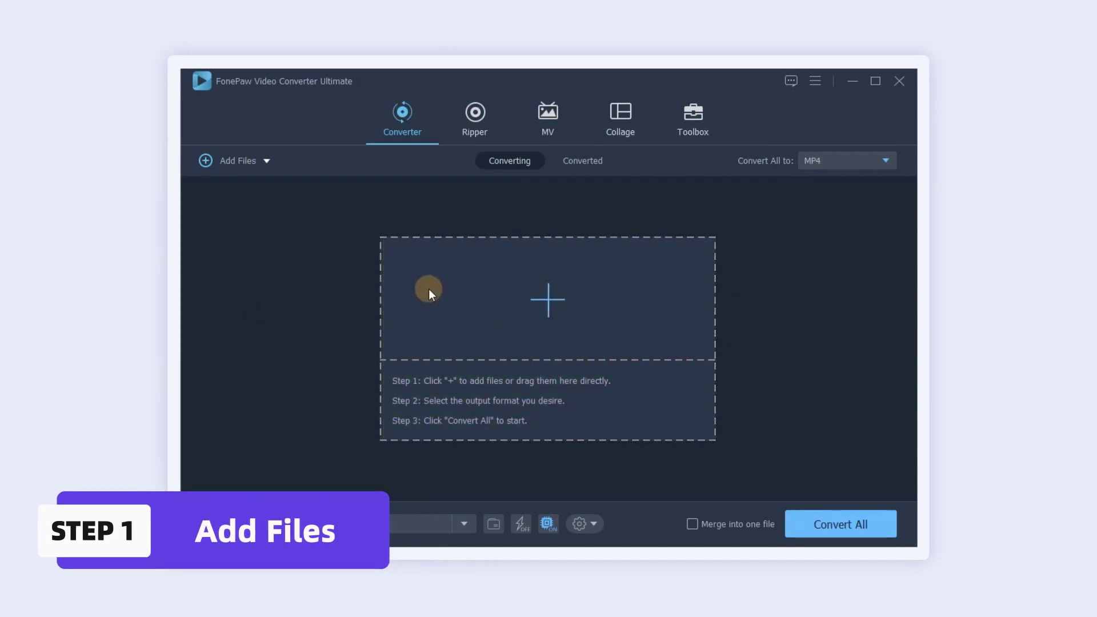
Add the folder of snowy landscape videos to the conversion list.
left_click(264, 160)
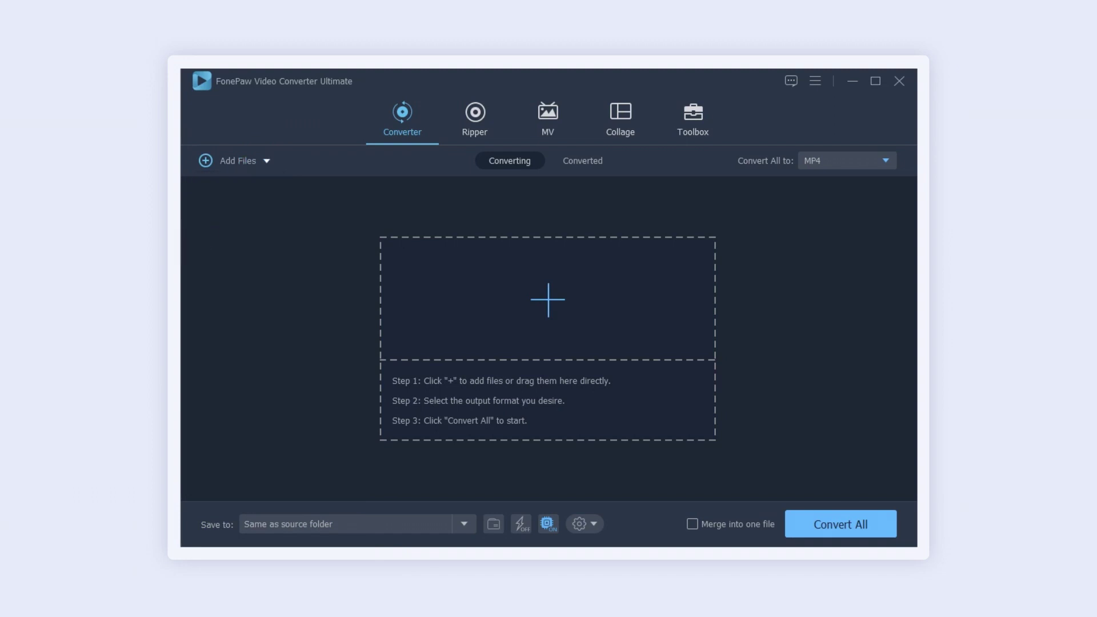
left_click_drag(143, 280, 554, 317)
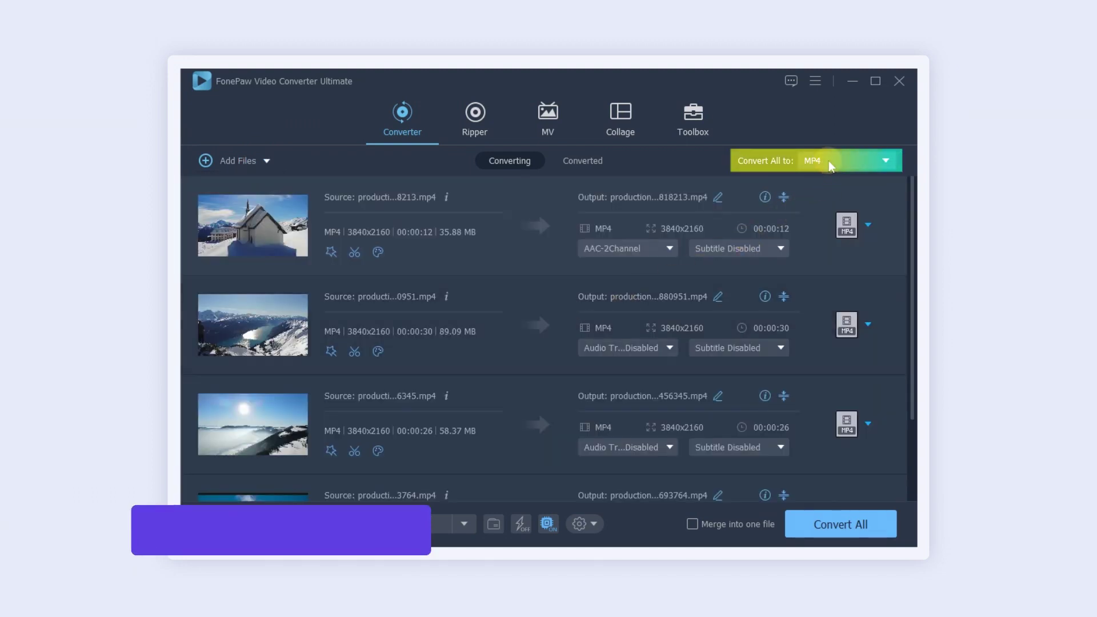
left_click(829, 161)
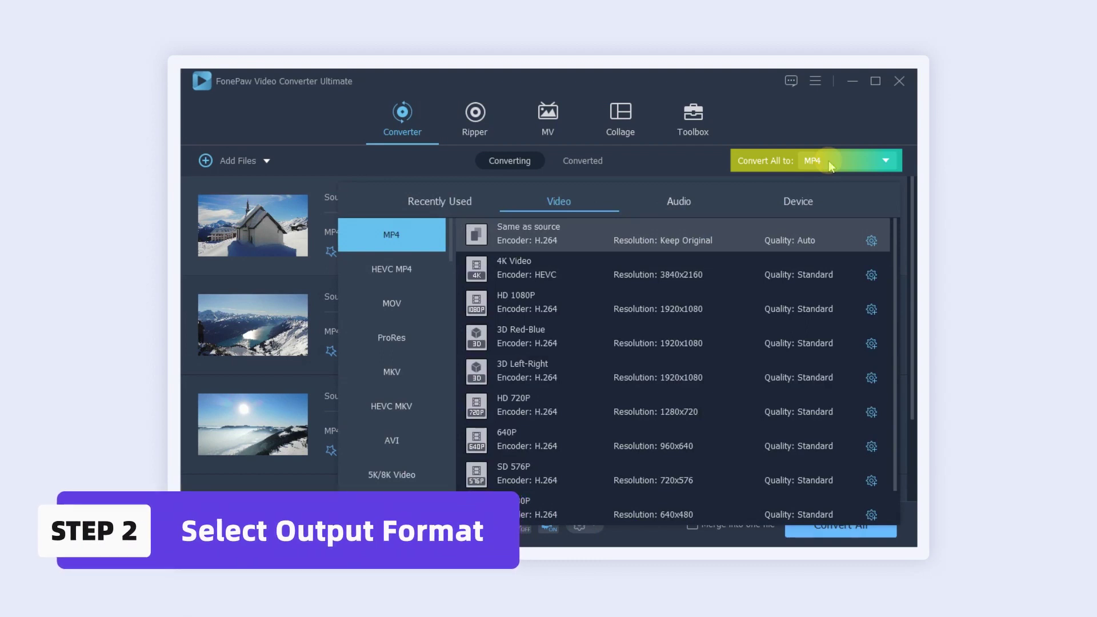
Browse the MP4, MKV and AVI video output presets.
left_click(550, 190)
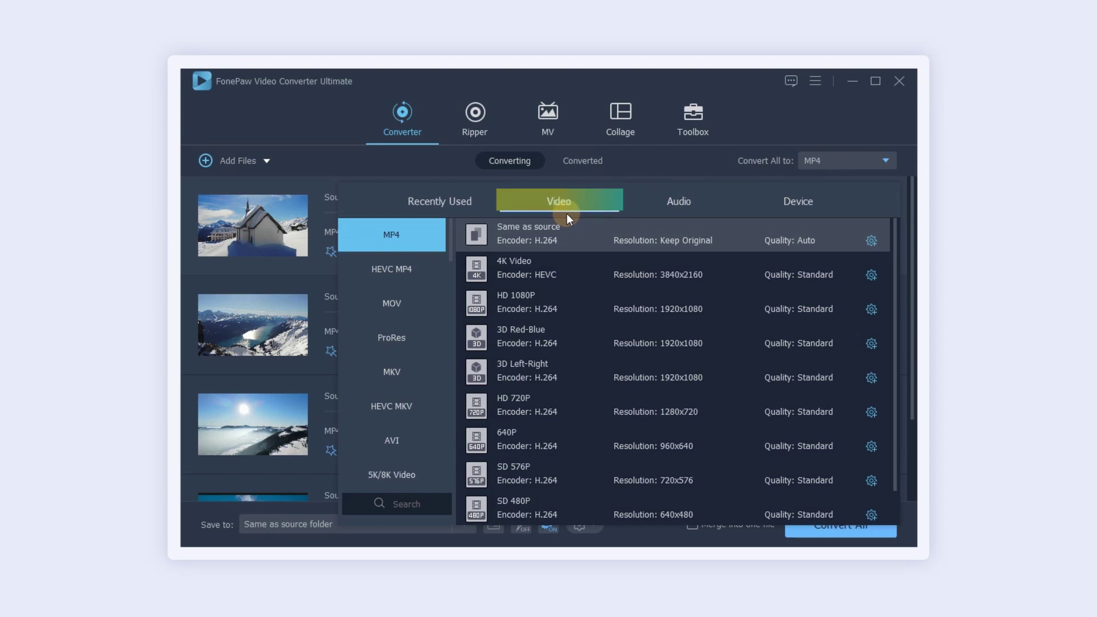
left_click(394, 235)
left_click(389, 366)
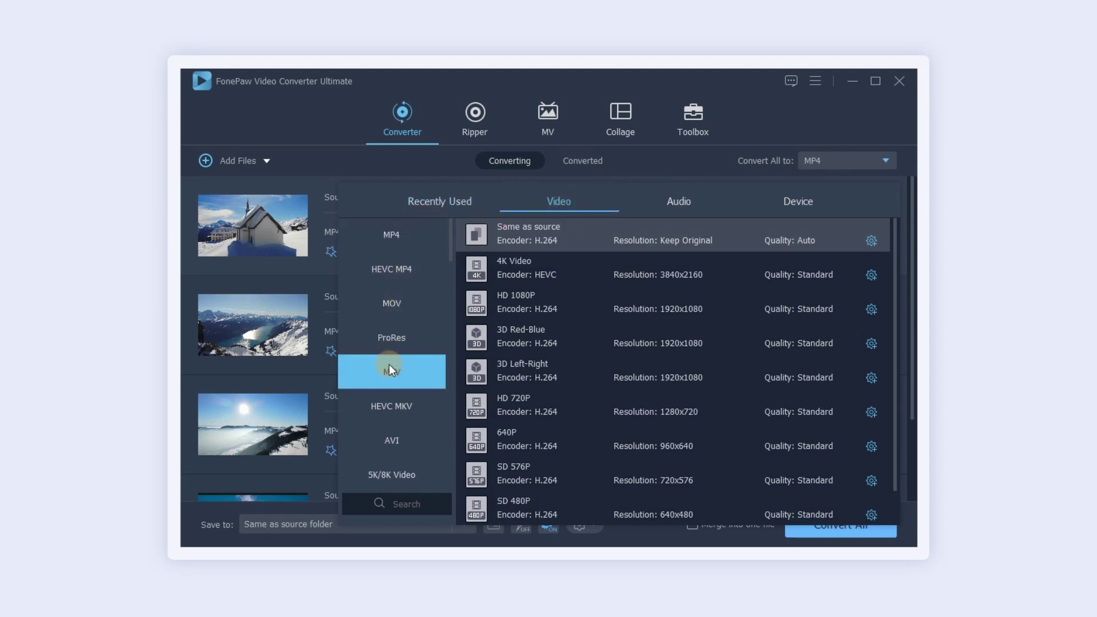
left_click(411, 445)
left_click(404, 231)
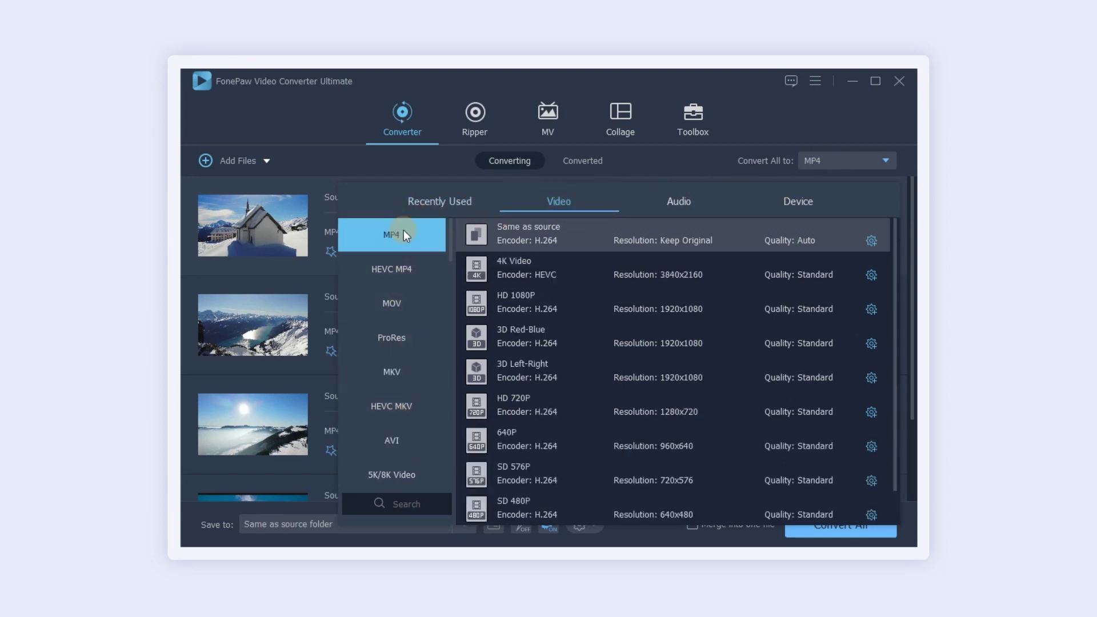
left_click(618, 266)
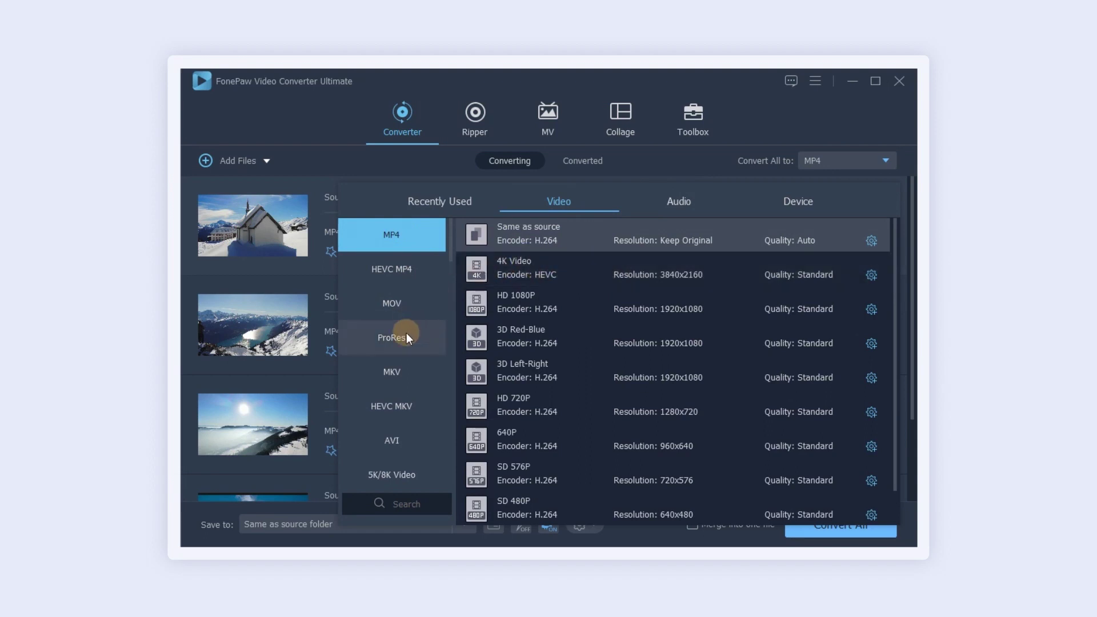
scroll(407, 333, "down", 5)
scroll(407, 333, "up", 5)
Browse the MP3, AAC and WAV audio output presets.
left_click(652, 203)
left_click(369, 238)
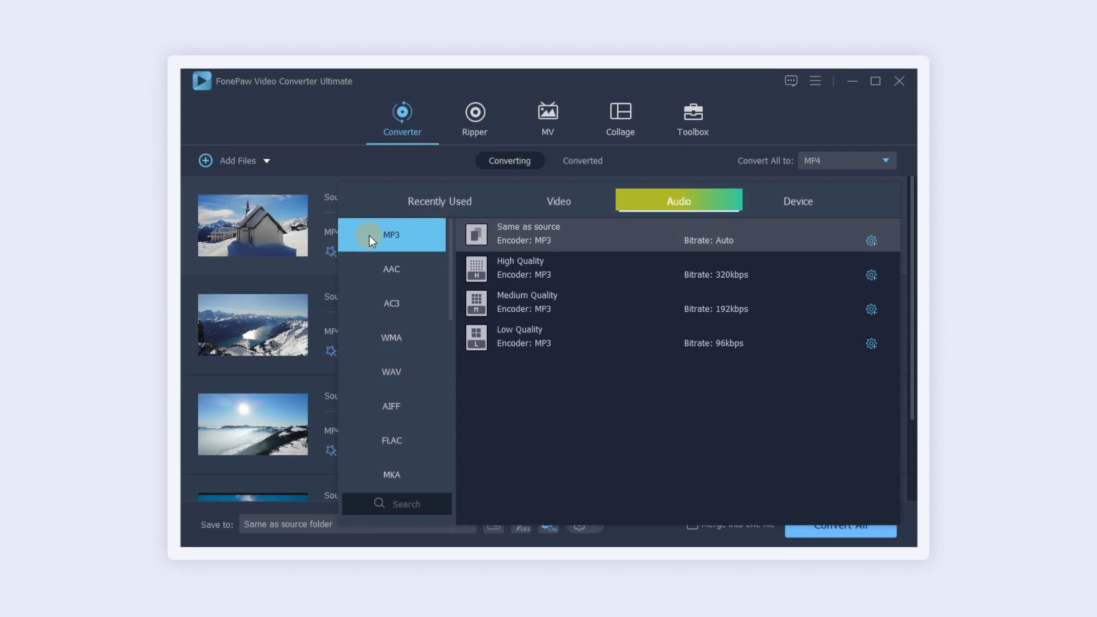
left_click(393, 268)
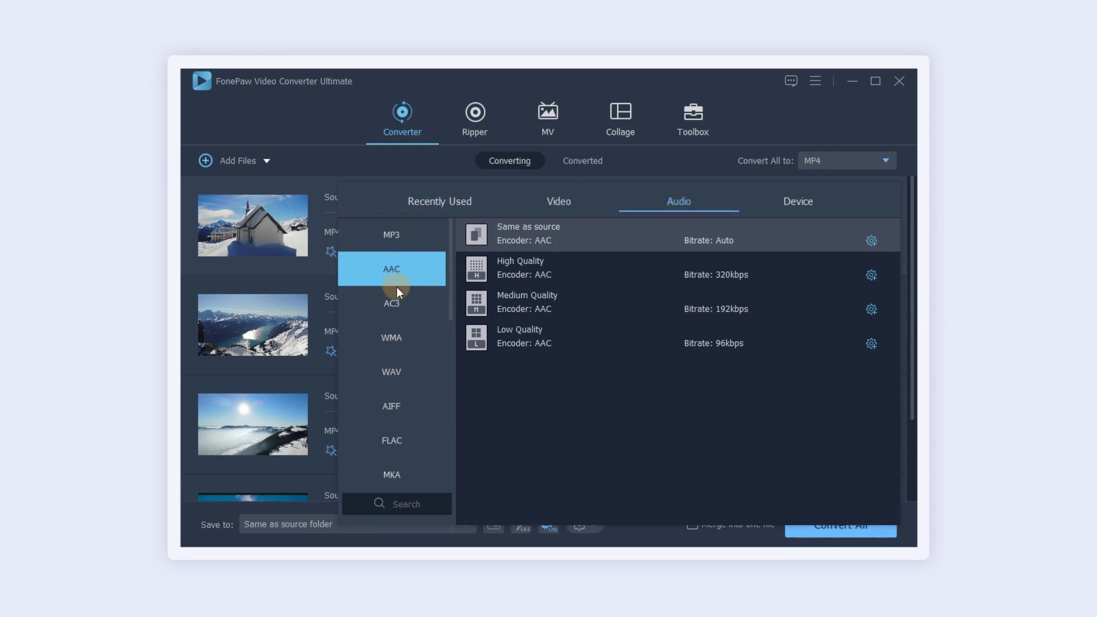
left_click(400, 372)
scroll(398, 372, "down", 5)
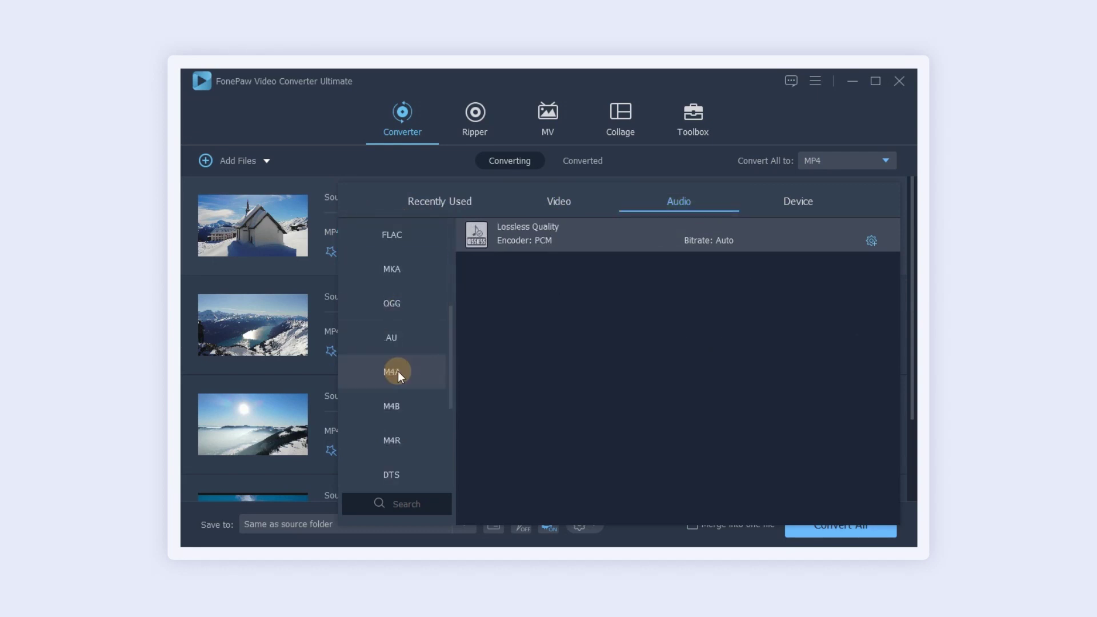
scroll(397, 372, "up", 5)
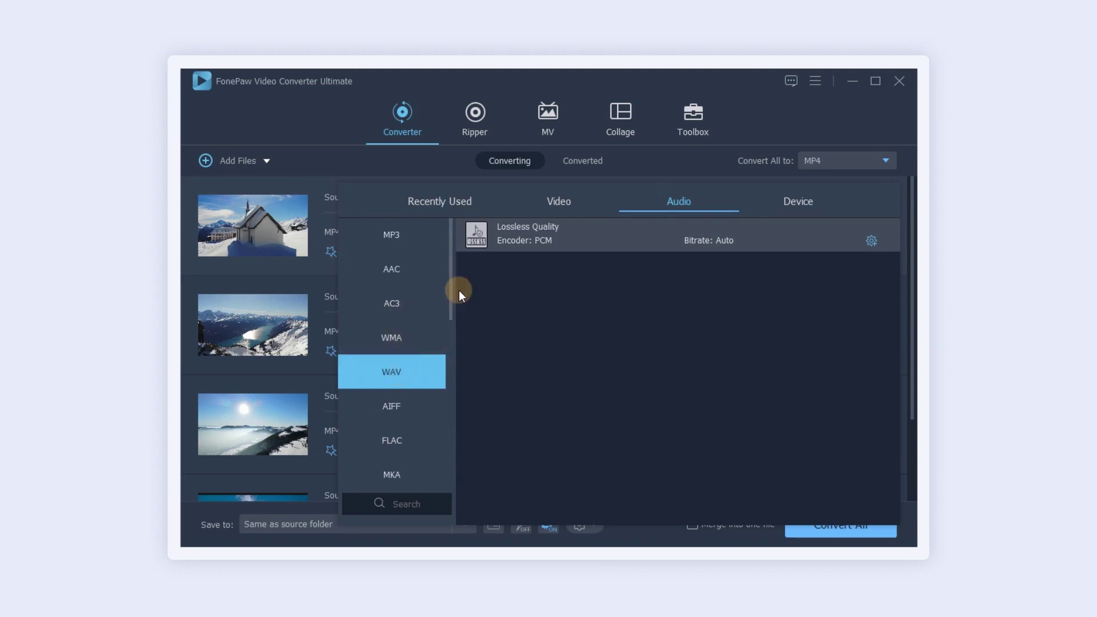
Browse the Apple, SAMSUNG, HUAWEI, LG and SONY Xperia device presets.
left_click(791, 205)
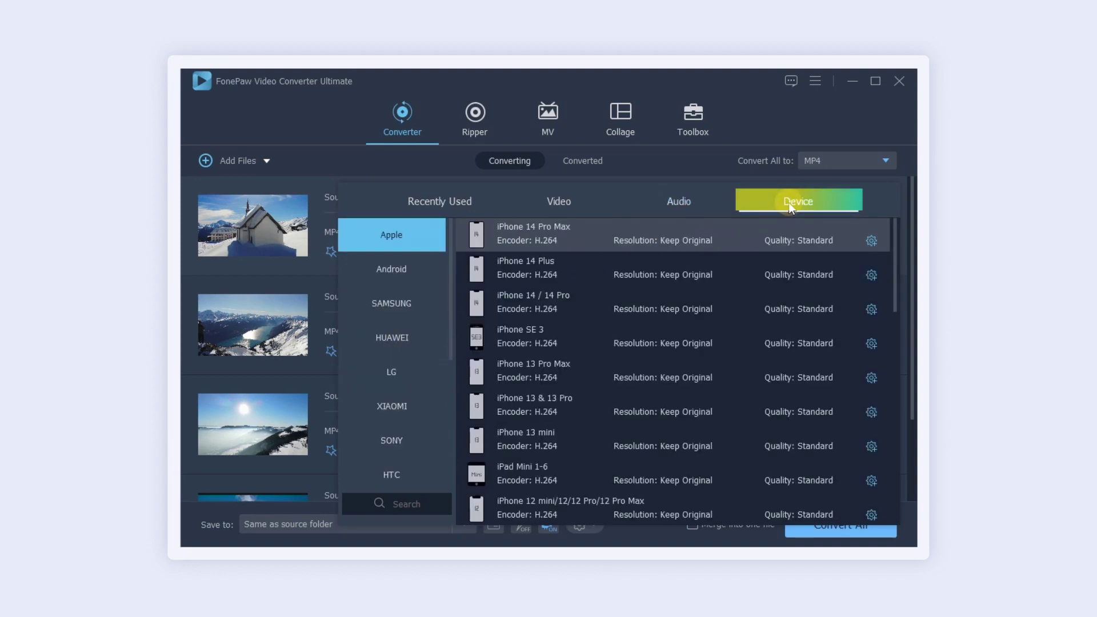
left_click(396, 236)
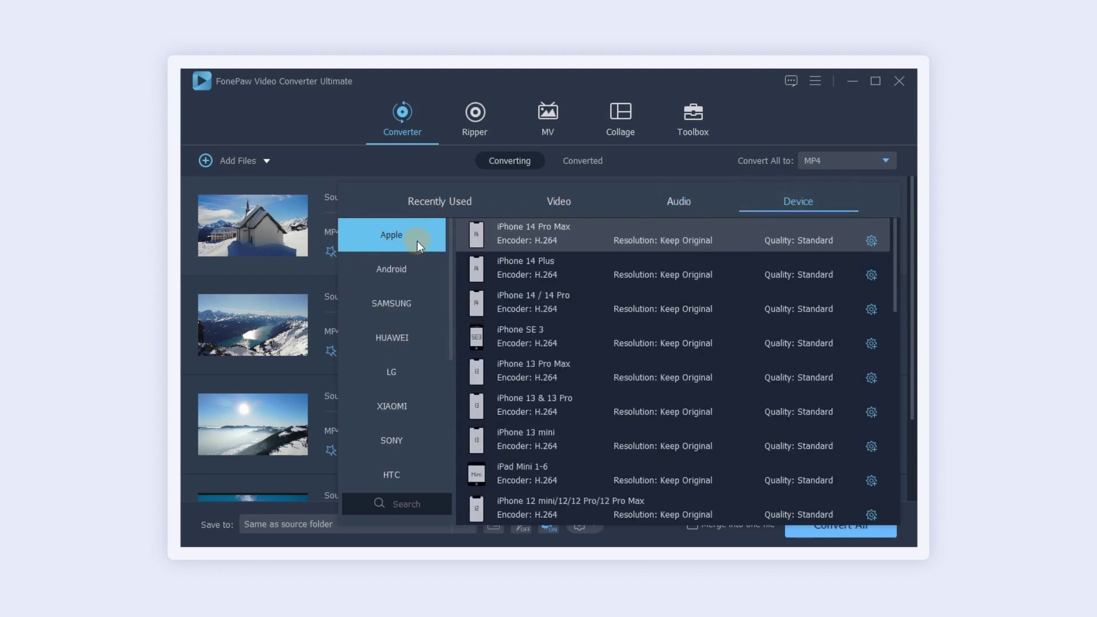
left_click(403, 304)
left_click(403, 339)
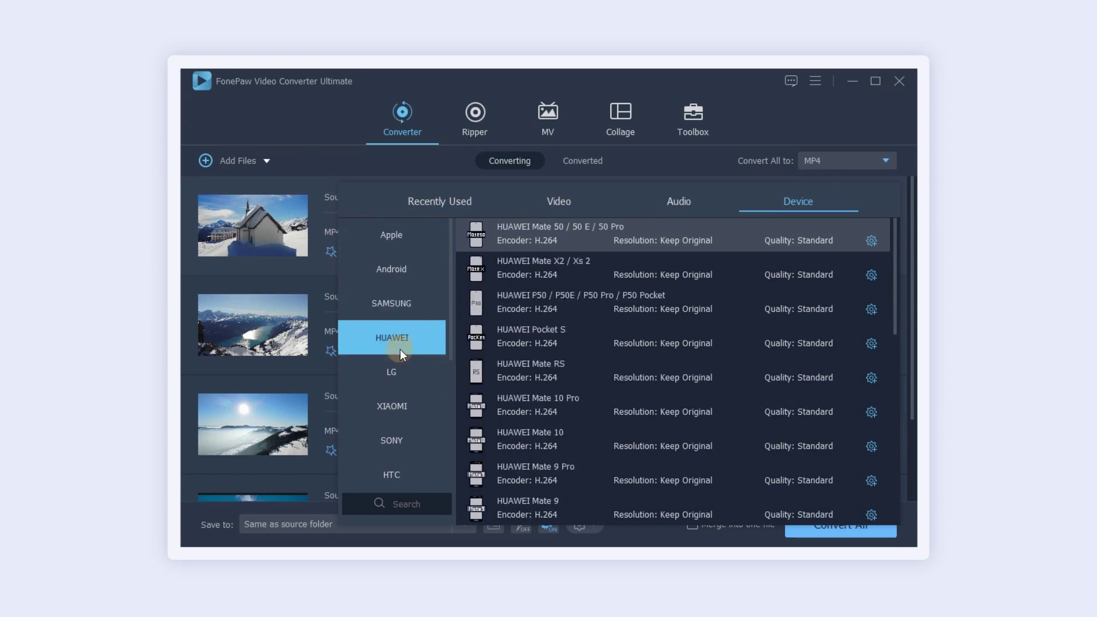
left_click(390, 372)
left_click(414, 441)
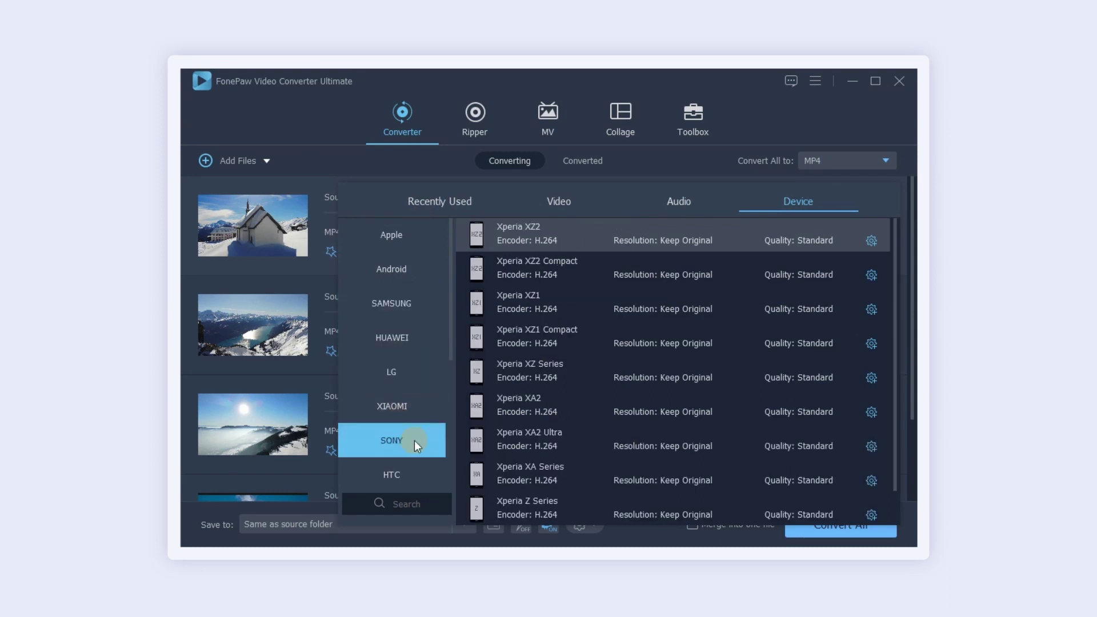
scroll(415, 440, "down", 3)
scroll(415, 440, "up", 3)
Create and apply a High Quality MP4 profile from Same as source: 3840x2160, 30fps, 25000kbps.
left_click(546, 203)
left_click(871, 240)
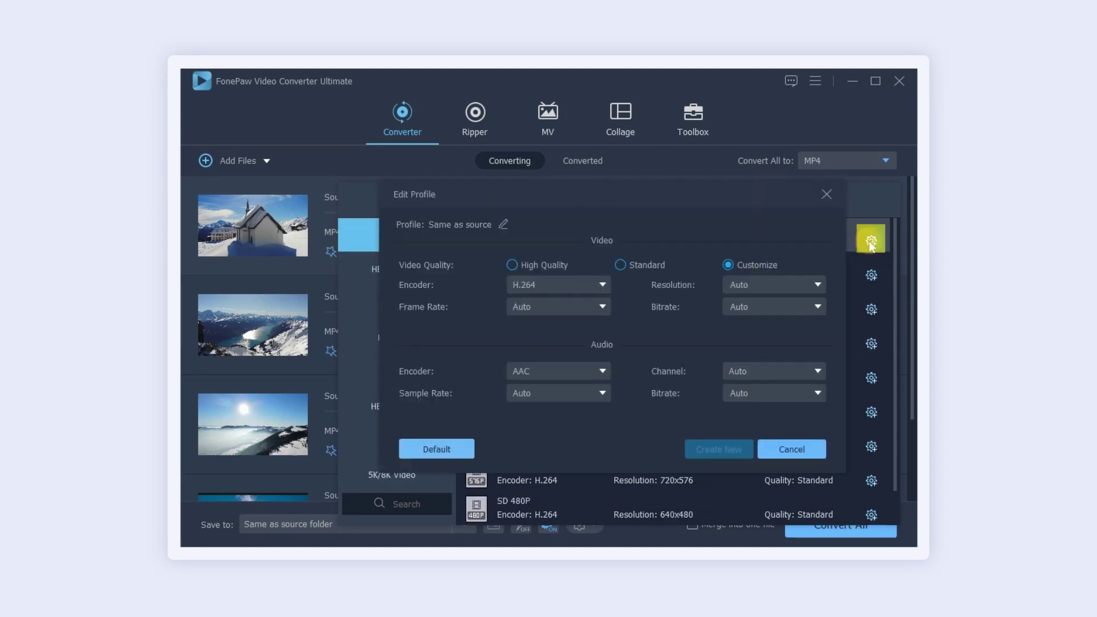
left_click(512, 265)
left_click(817, 284)
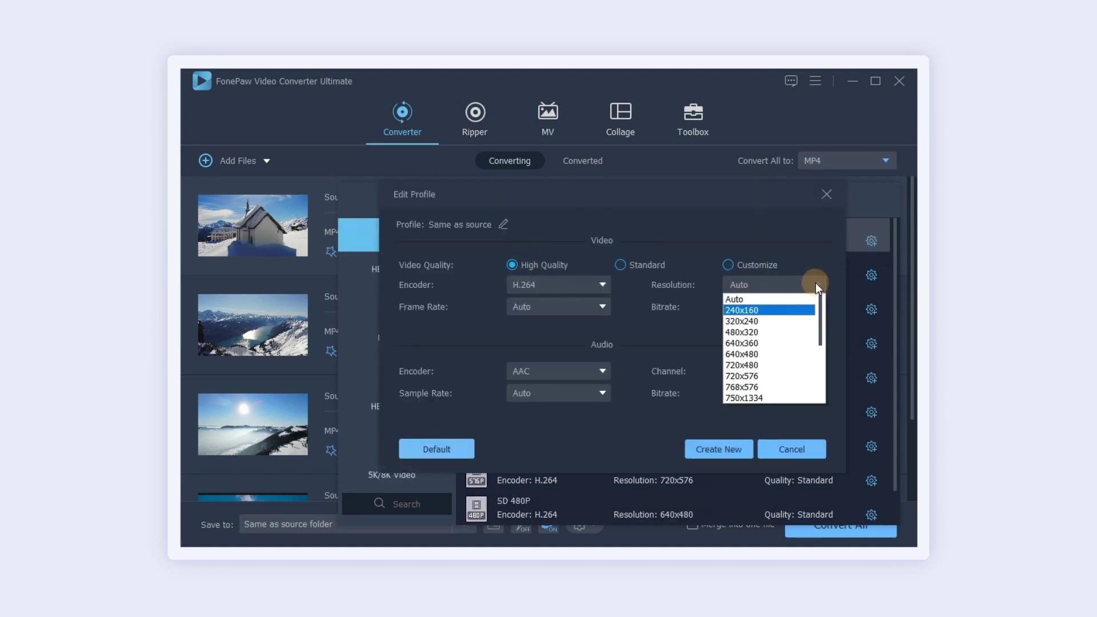
scroll(792, 350, "down", 3)
scroll(793, 349, "down", 2)
left_click(786, 394)
left_click(602, 307)
left_click(596, 378)
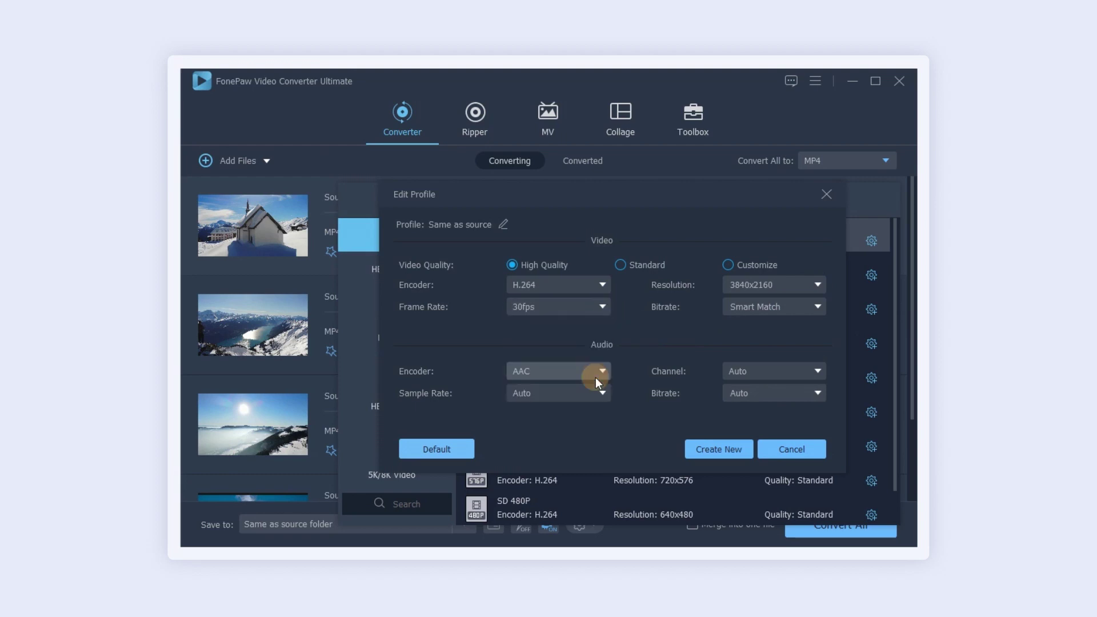
left_click(816, 307)
left_click(778, 377)
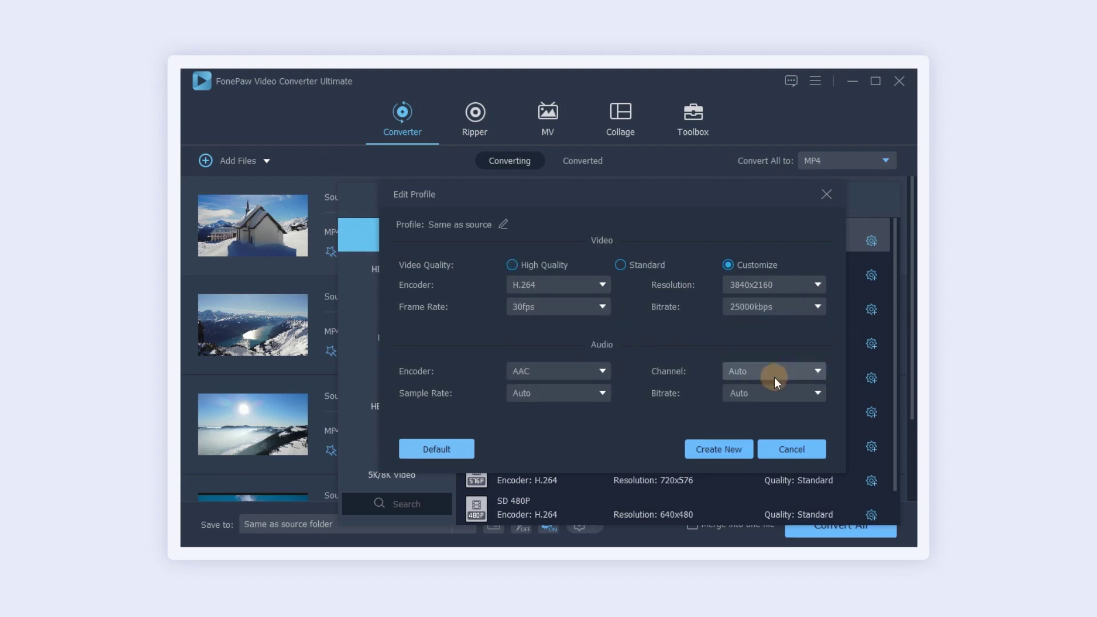
left_click(709, 450)
left_click(707, 477)
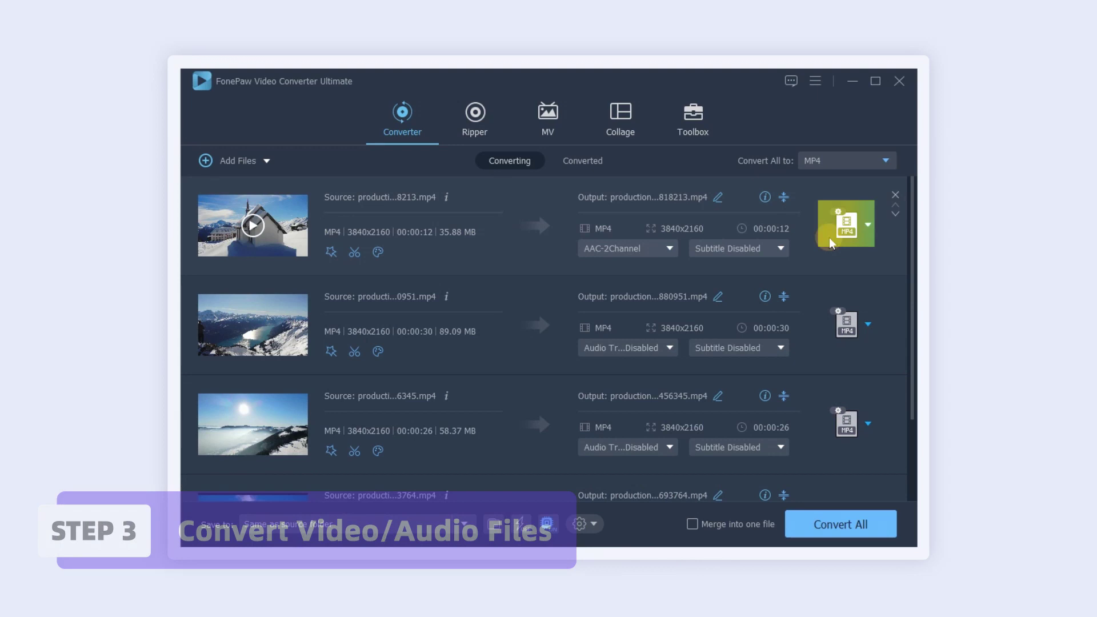
Set the first video to 4K Video output and save files to the Converted folder.
left_click(841, 223)
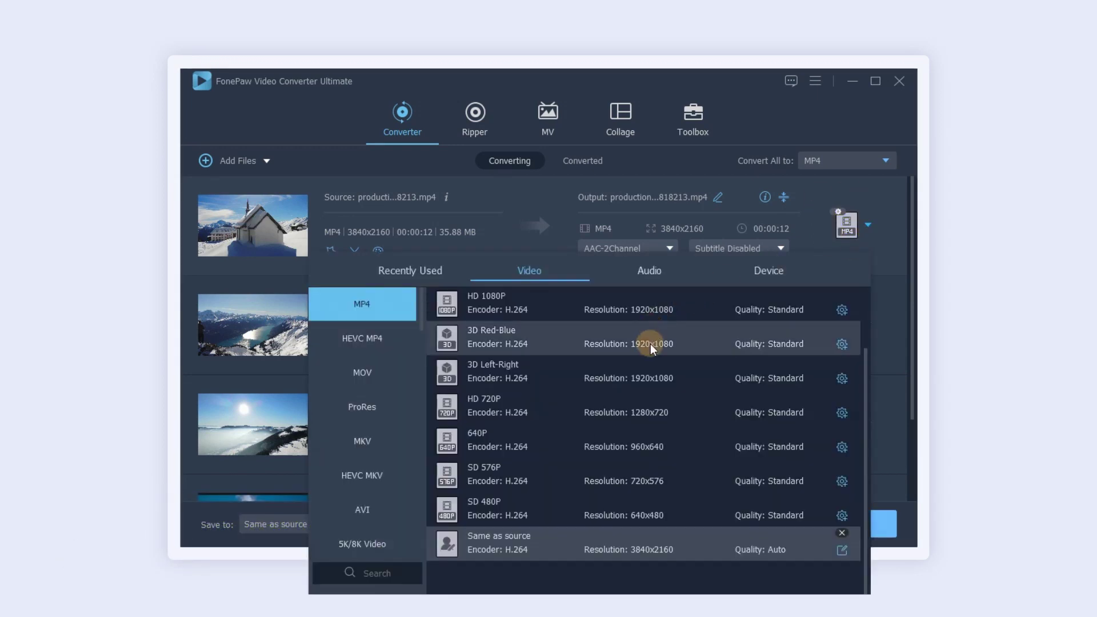
left_click(688, 348)
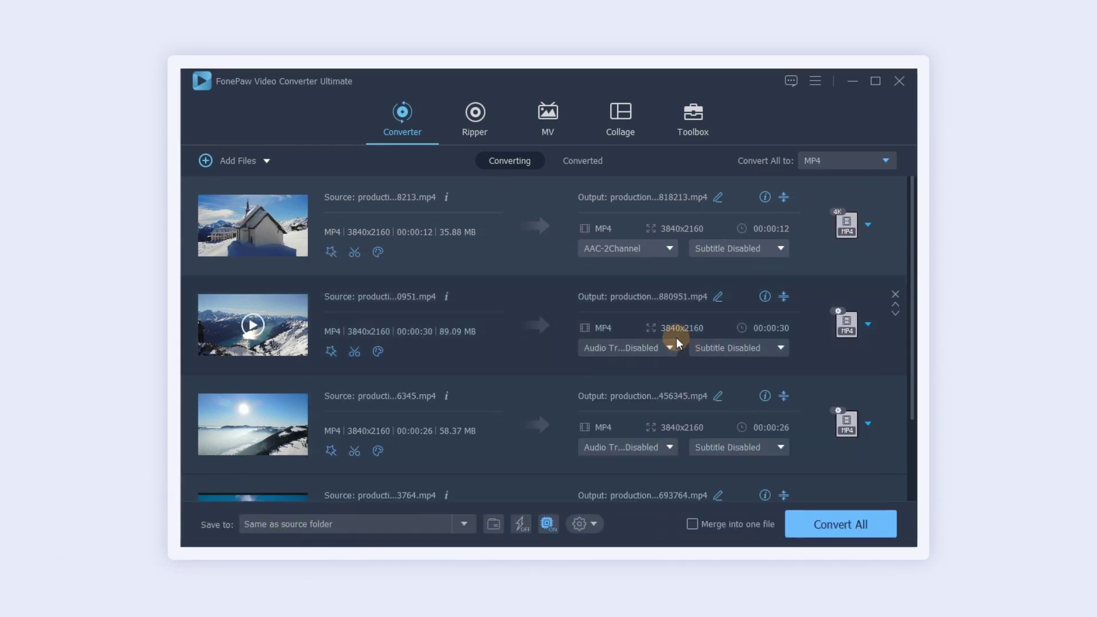
left_click(461, 524)
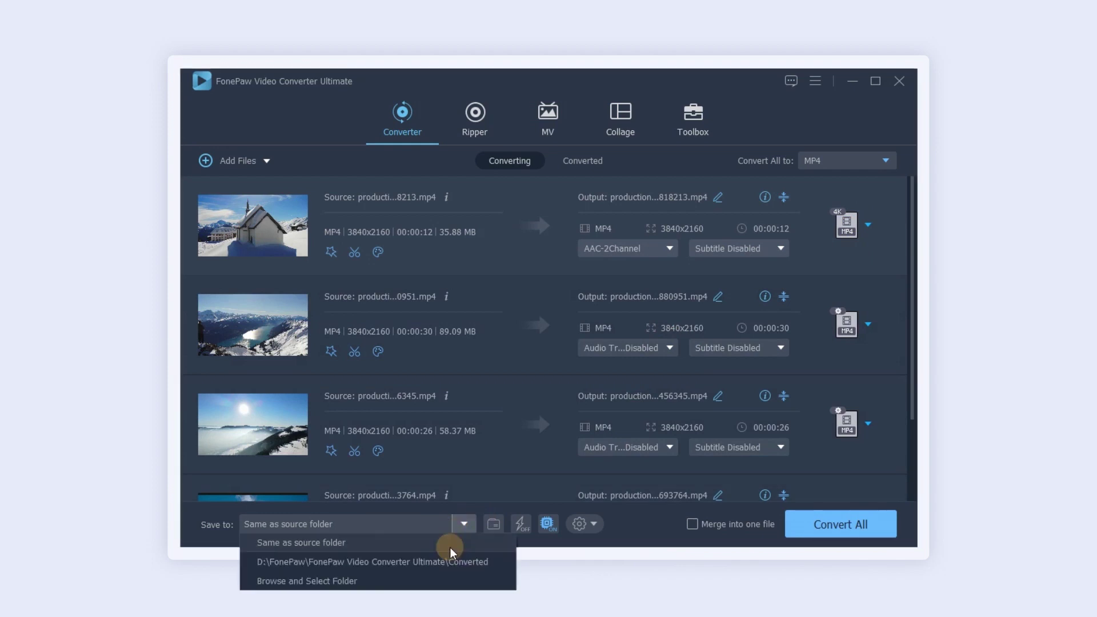
left_click(447, 563)
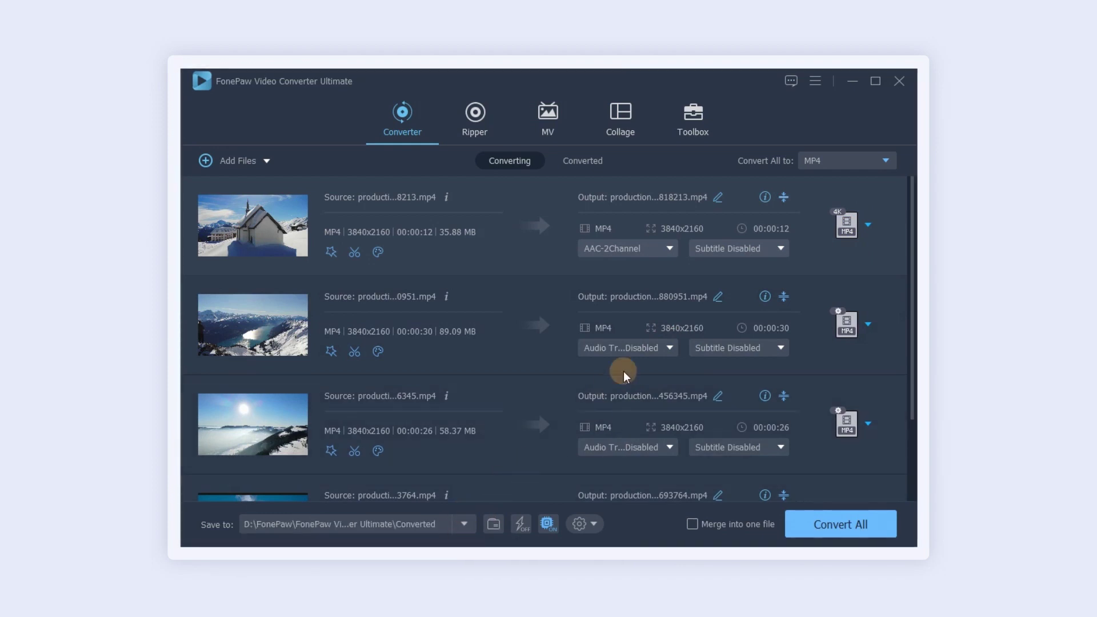
Compress the first clip down to 32.01MB.
left_click(783, 198)
mouse_move(651, 273)
left_mouse_down()
mouse_move(612, 286)
mouse_move(633, 283)
left_mouse_up()
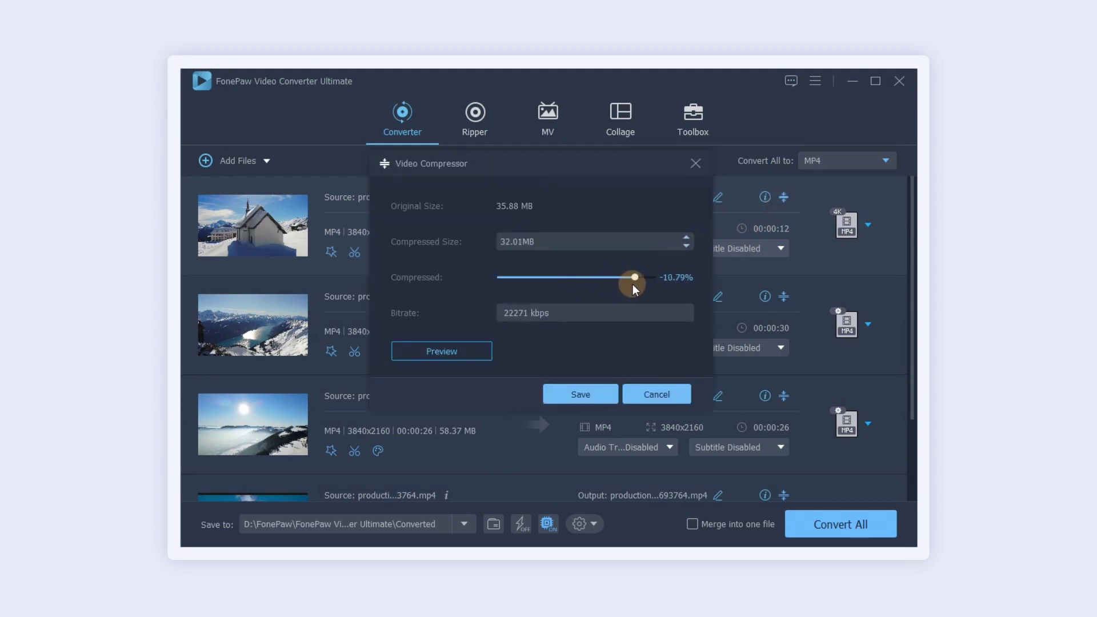
left_click(589, 393)
Allow a maximum of 5 simultaneous convert tasks and enable Merge into one file.
left_click(580, 523)
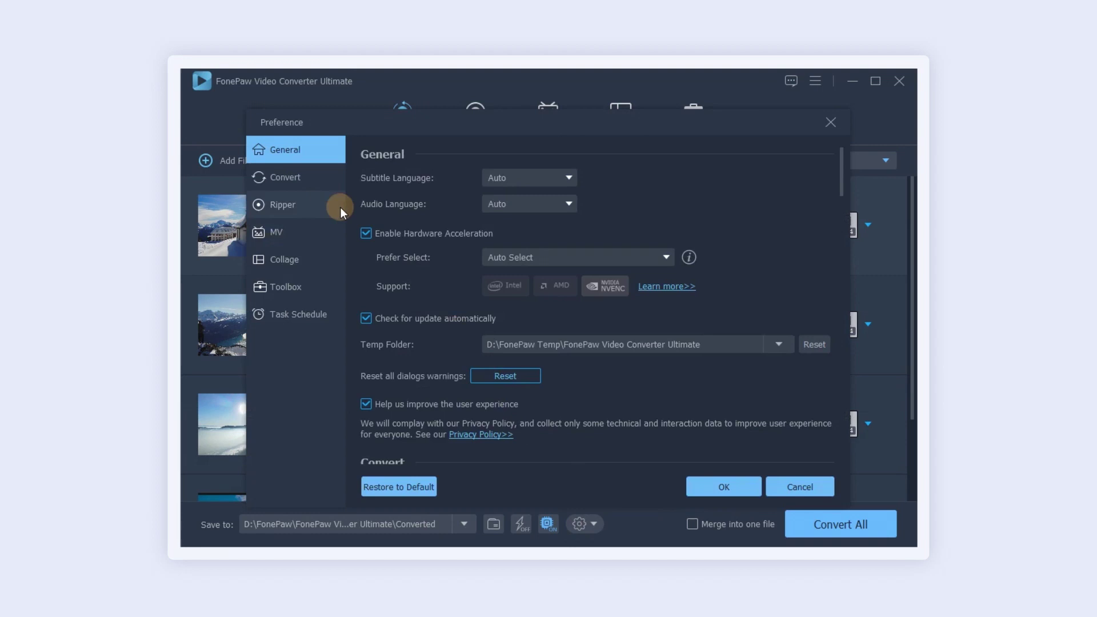
left_click(317, 179)
left_click(656, 258)
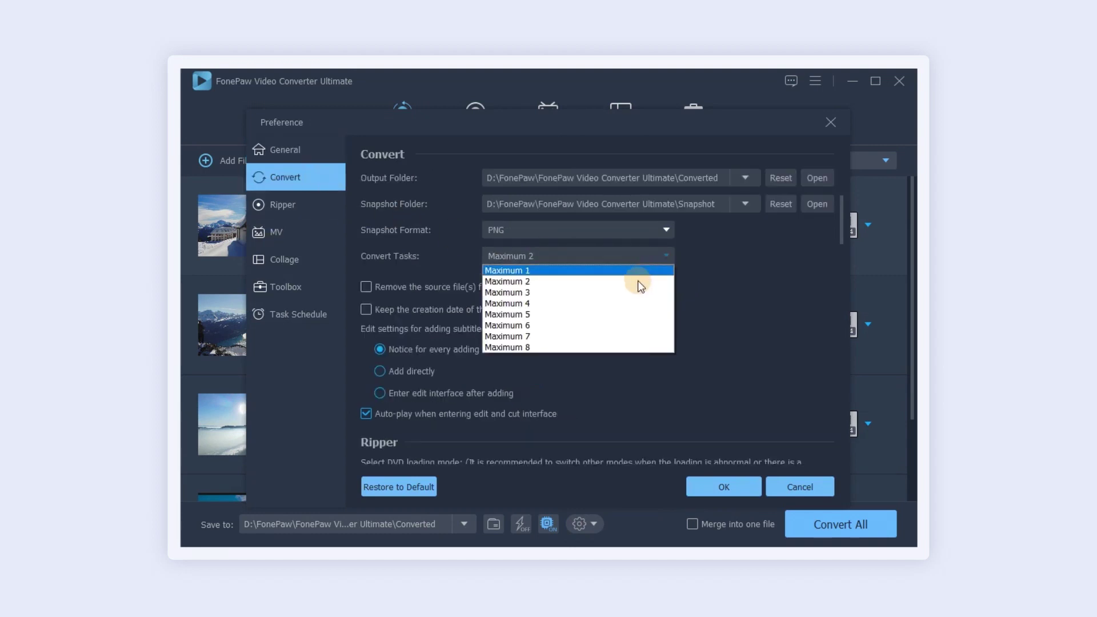
left_click(586, 315)
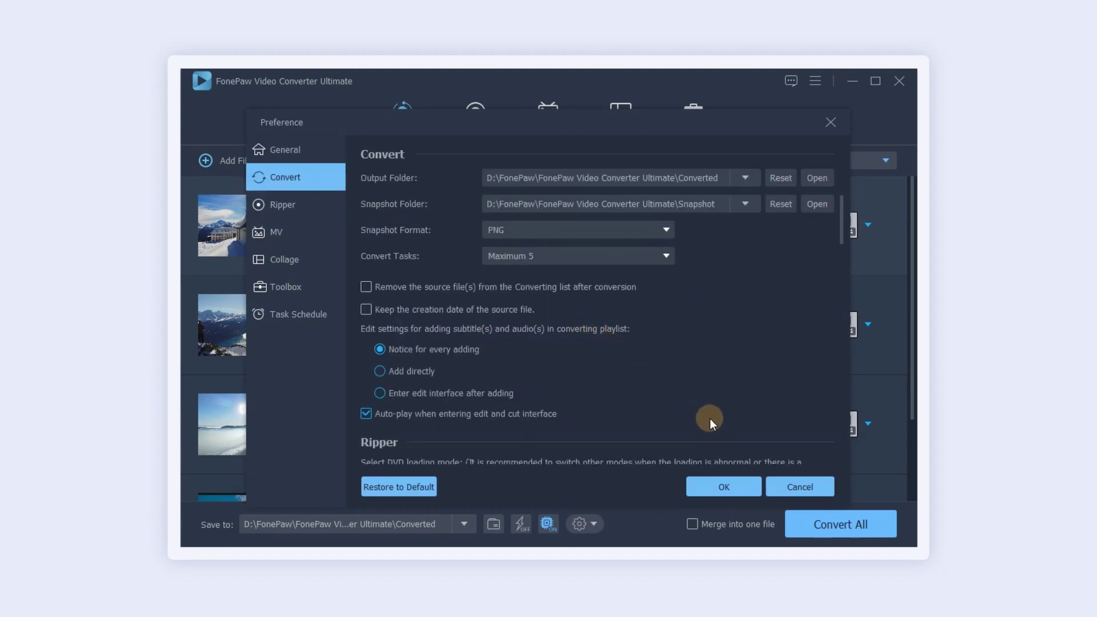
left_click(743, 486)
left_click(692, 523)
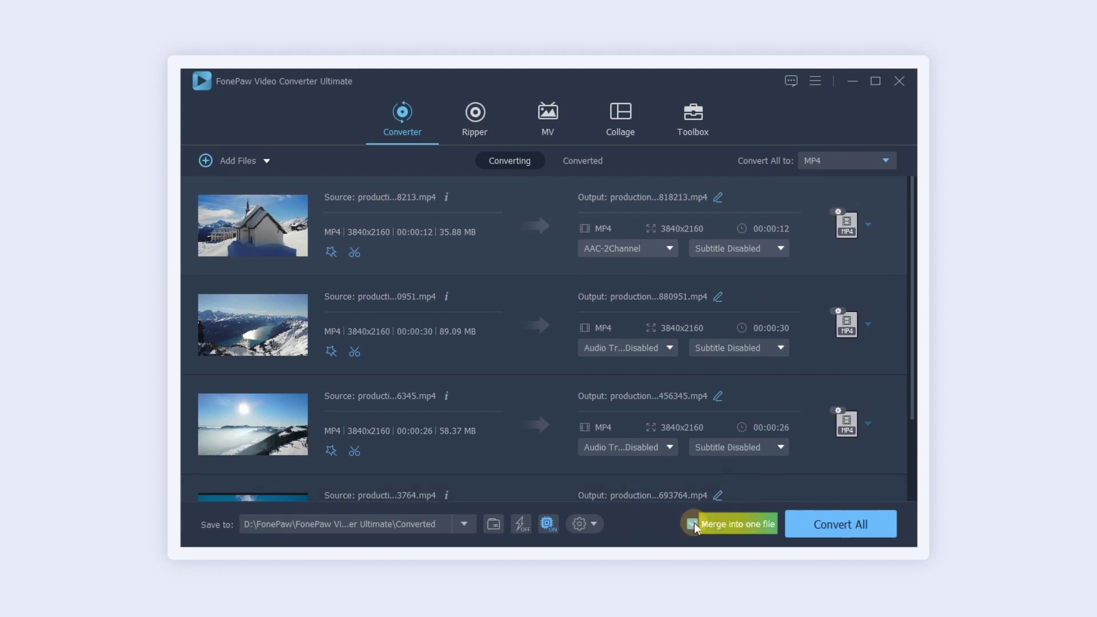
Convert all clips into production ID3818213.mp4 and open its folder from the Converted list.
left_click(827, 521)
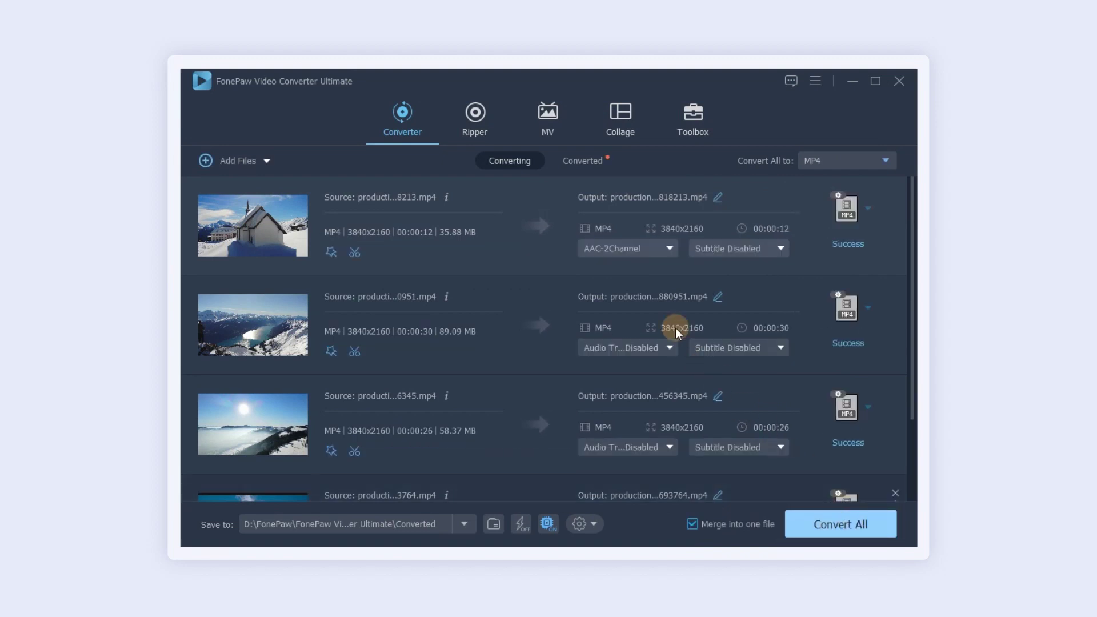
left_click(598, 160)
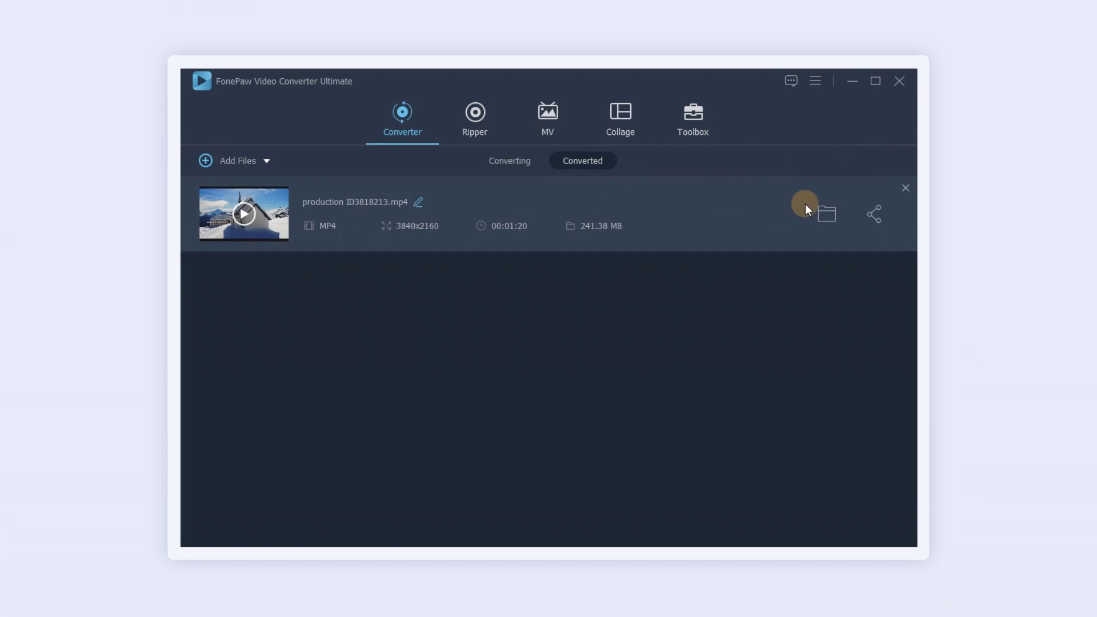
left_click(827, 213)
left_click(352, 234)
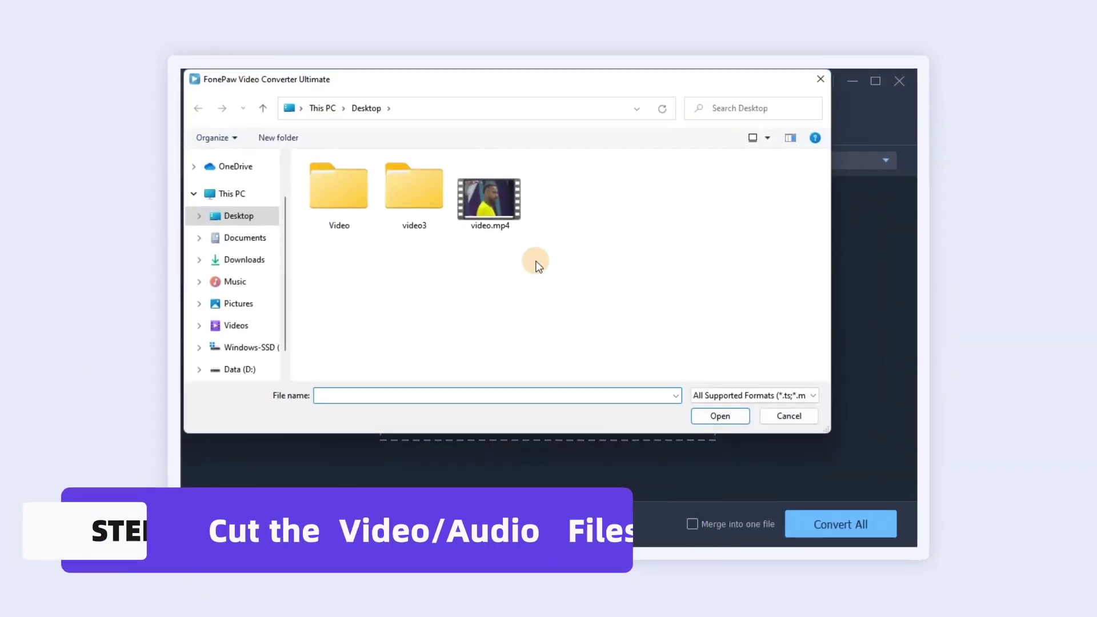
Add video.mp4 and adjust its clip start and end times in the Cut window.
left_click(491, 200)
left_click(715, 417)
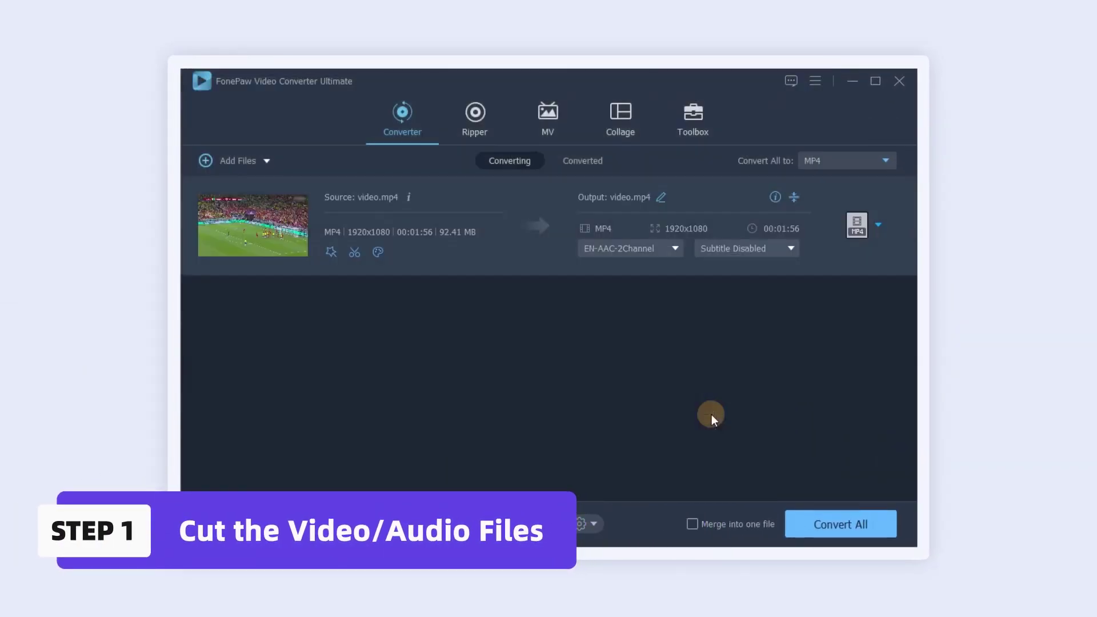
left_click(365, 278)
left_click_drag(451, 410, 598, 410)
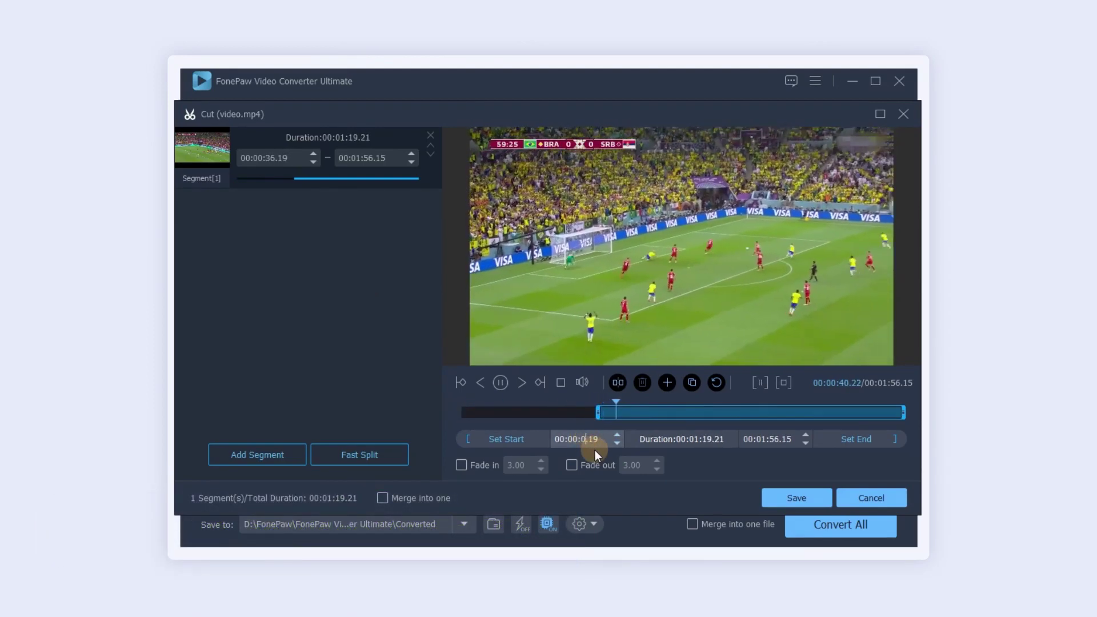
type("0")
left_click(768, 440)
type("00:")
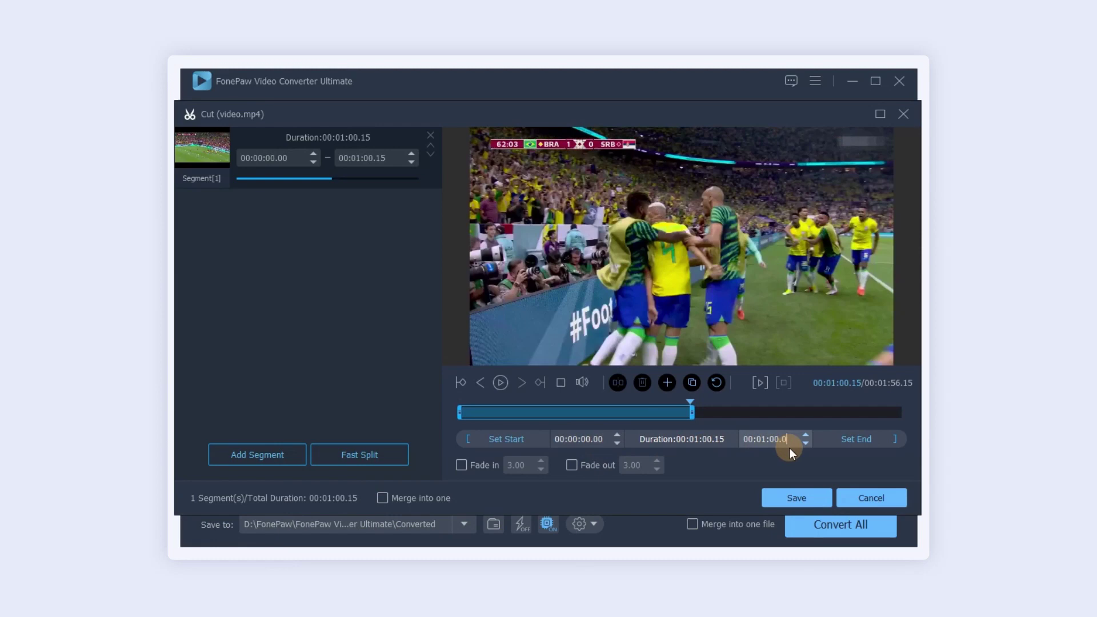
type("0")
left_click(280, 450)
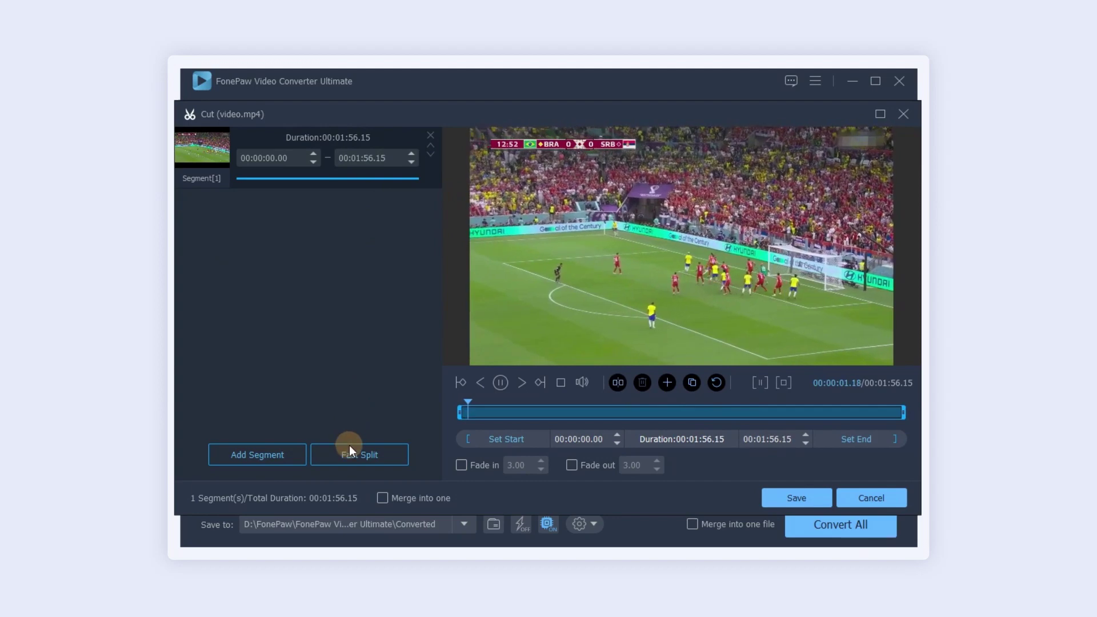
Fast Split the video by time at 00:01:00.
left_click(351, 452)
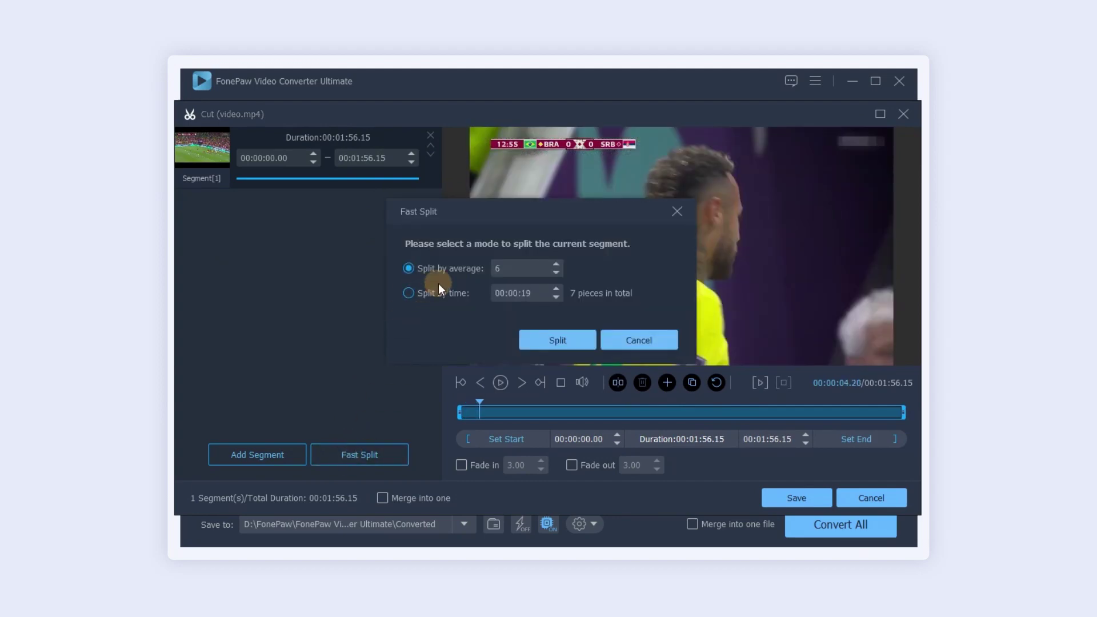
left_click(452, 268)
left_click(409, 292)
double_click(503, 293)
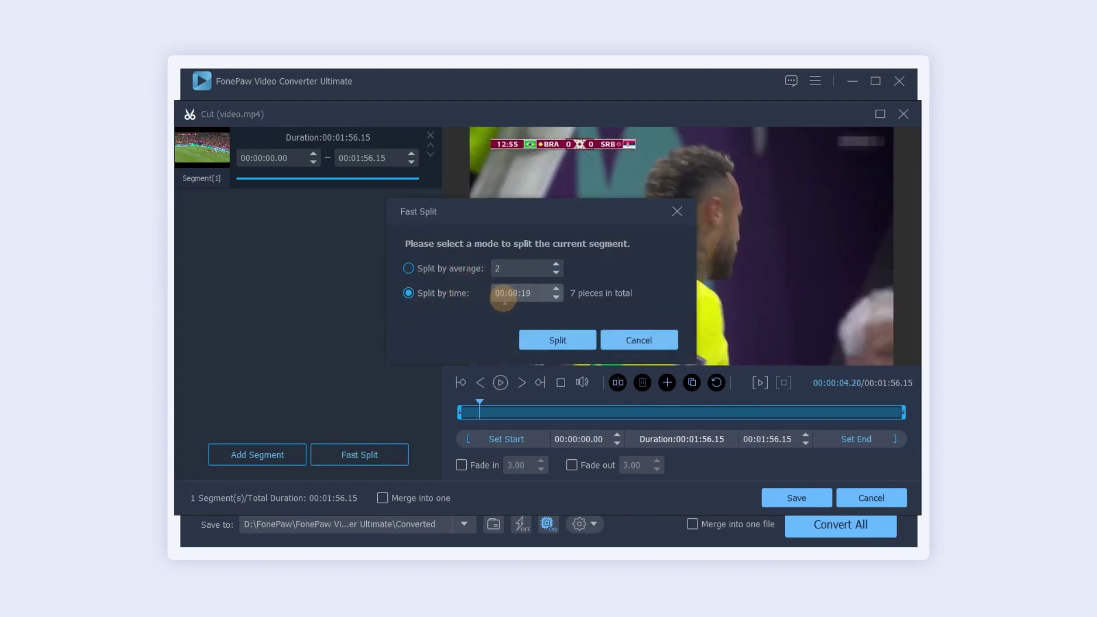
type("00:01:00")
left_click(557, 339)
Add fade in and fade out to the second segment and save the cuts.
left_click(715, 412)
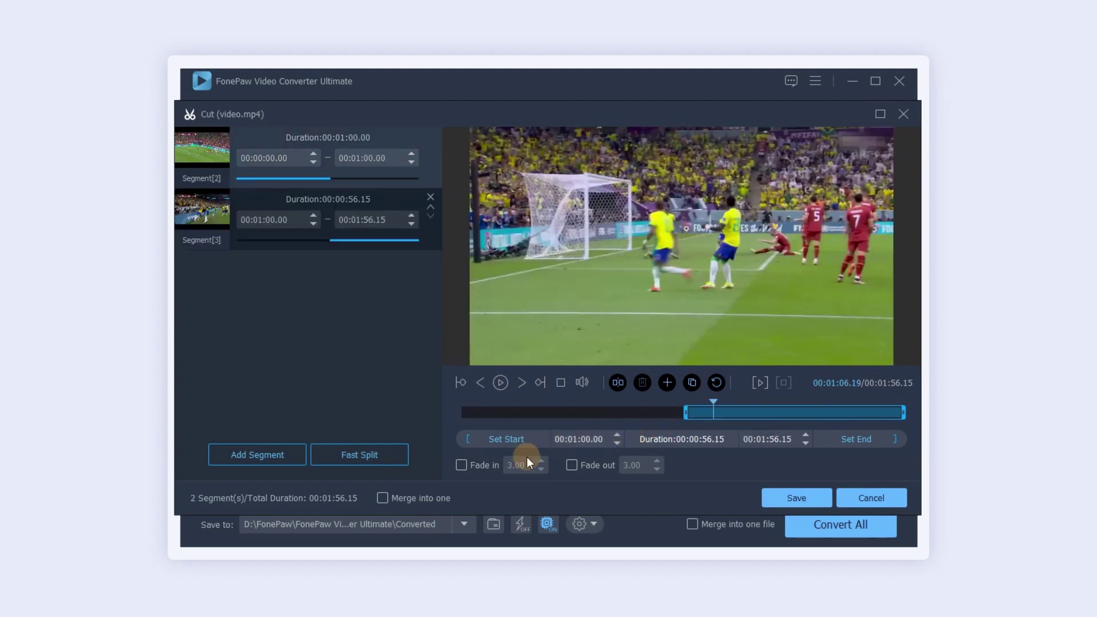
left_click(463, 464)
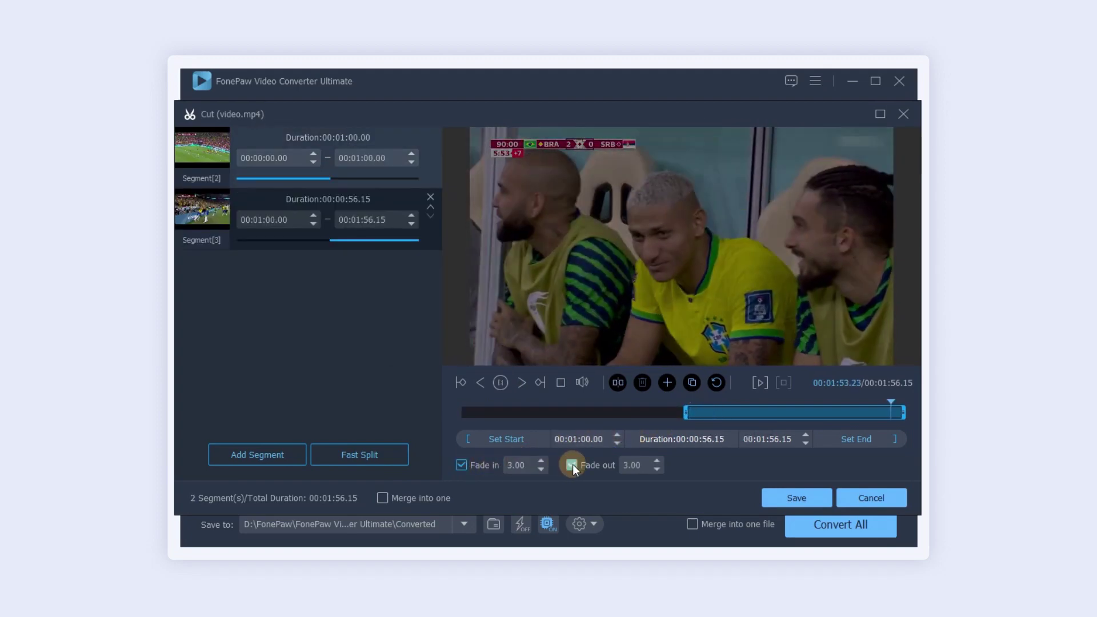
left_click(572, 464)
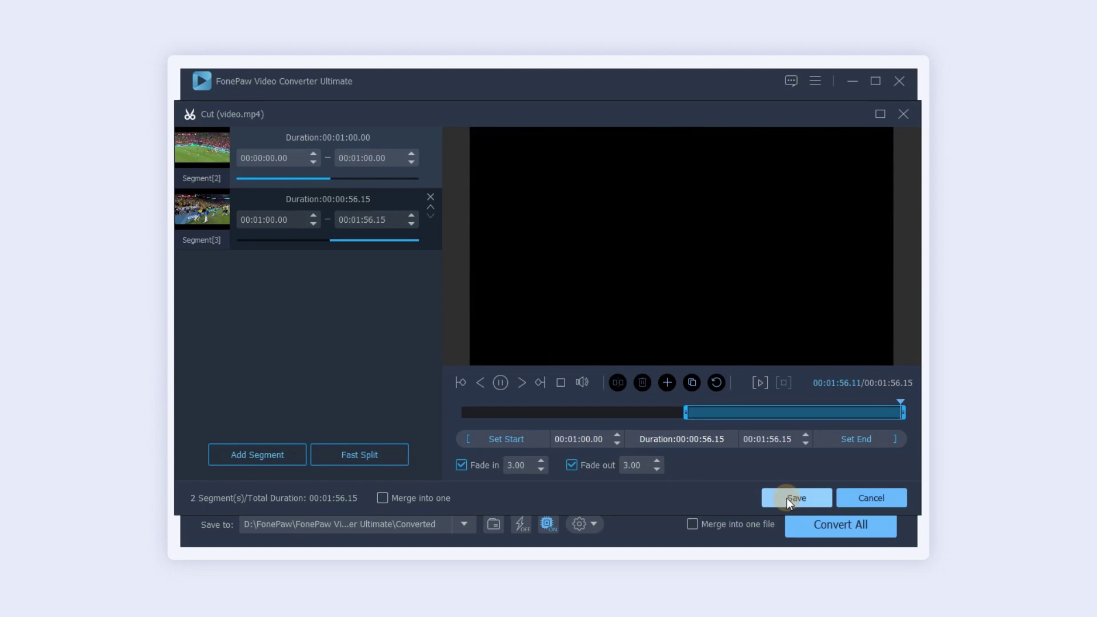
left_click(787, 498)
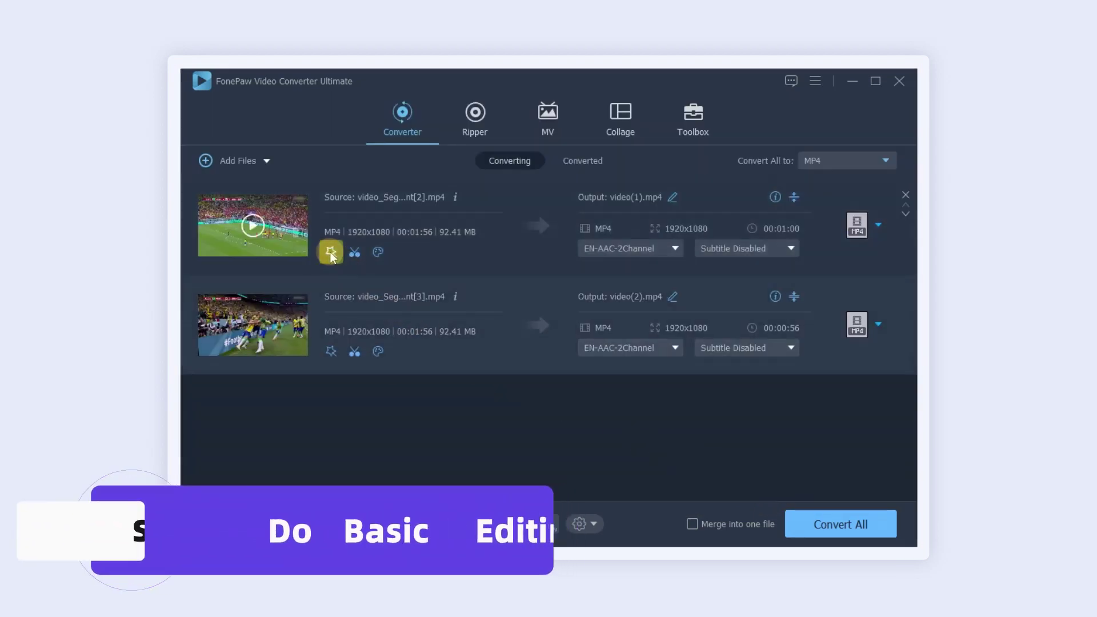
Look through the editor tabs, then crop video_Segment[2].mp4 to 1660x934 at 16:9.
left_click(331, 253)
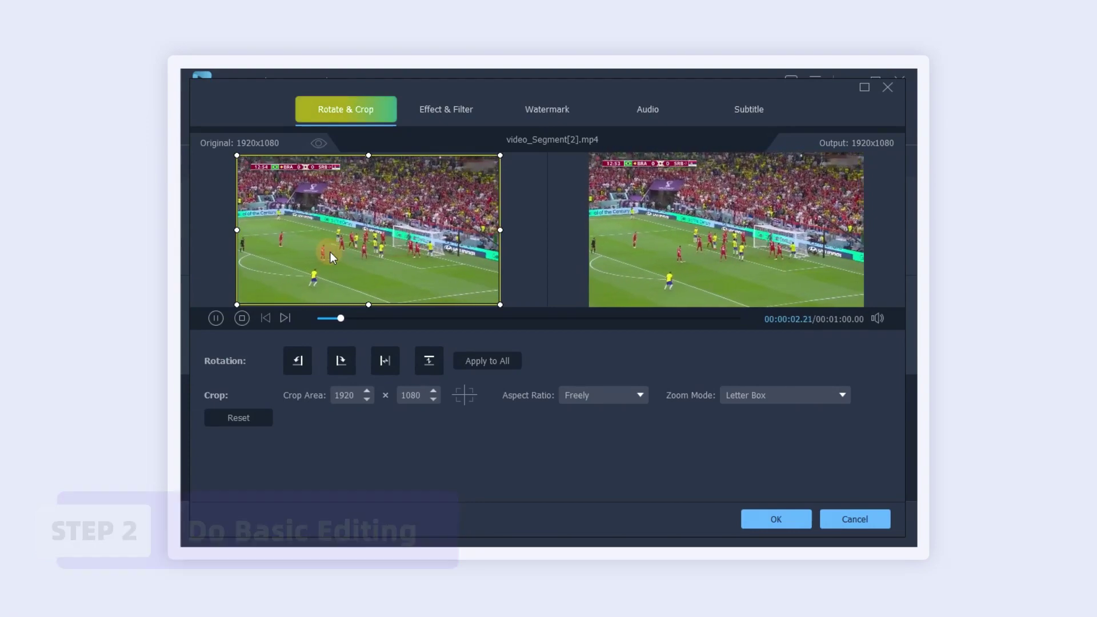
left_click(446, 111)
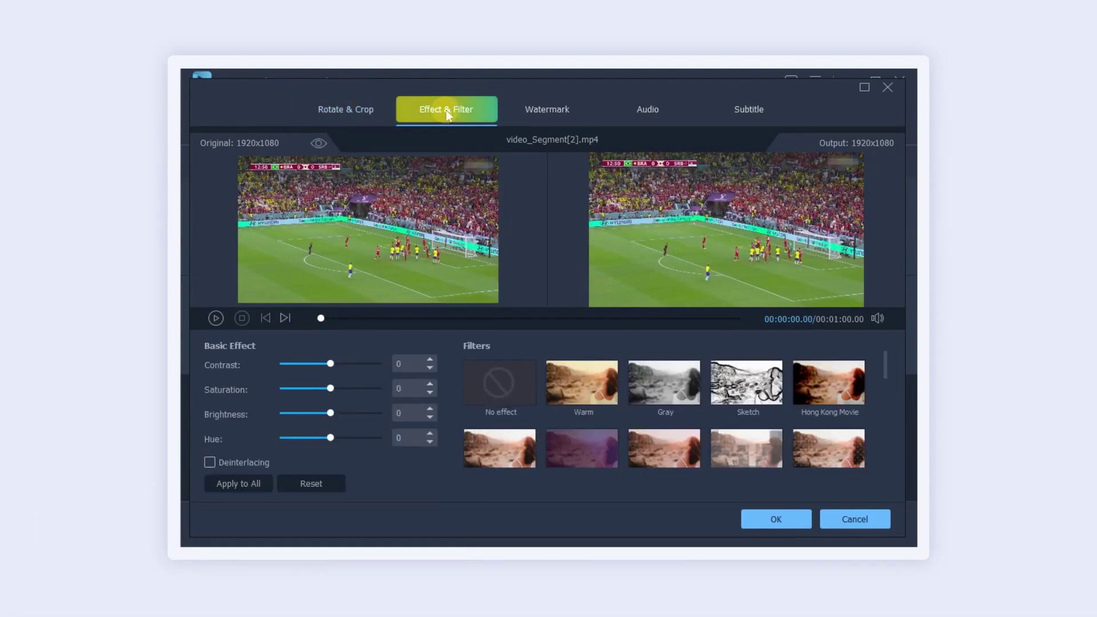
left_click(545, 116)
left_click(647, 110)
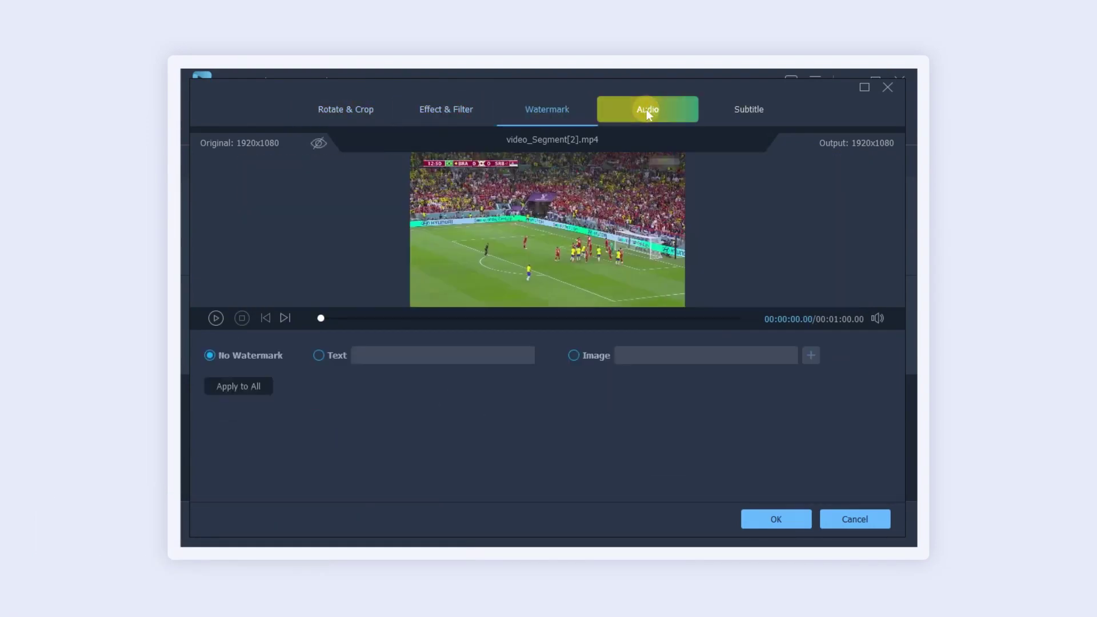
left_click(751, 112)
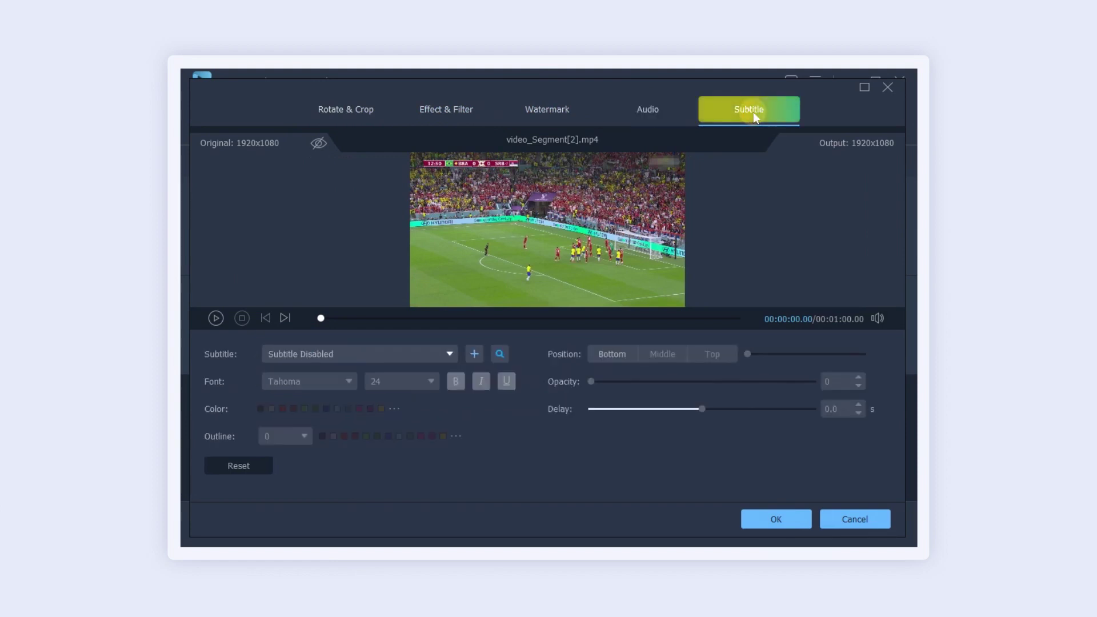
left_click(366, 108)
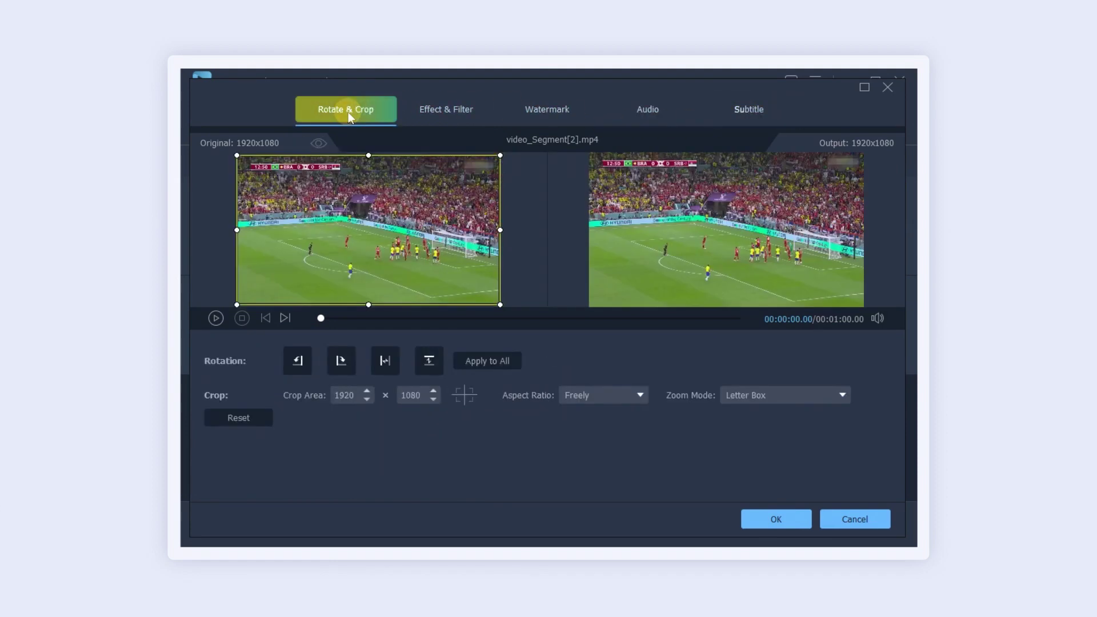
left_click_drag(237, 155, 246, 173)
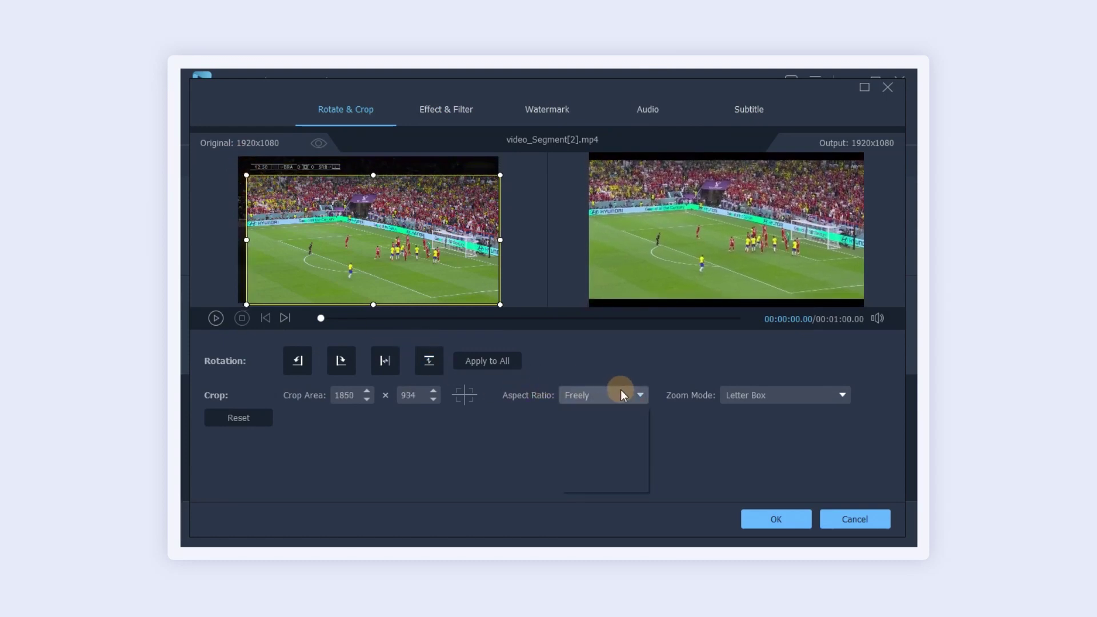
left_click(606, 417)
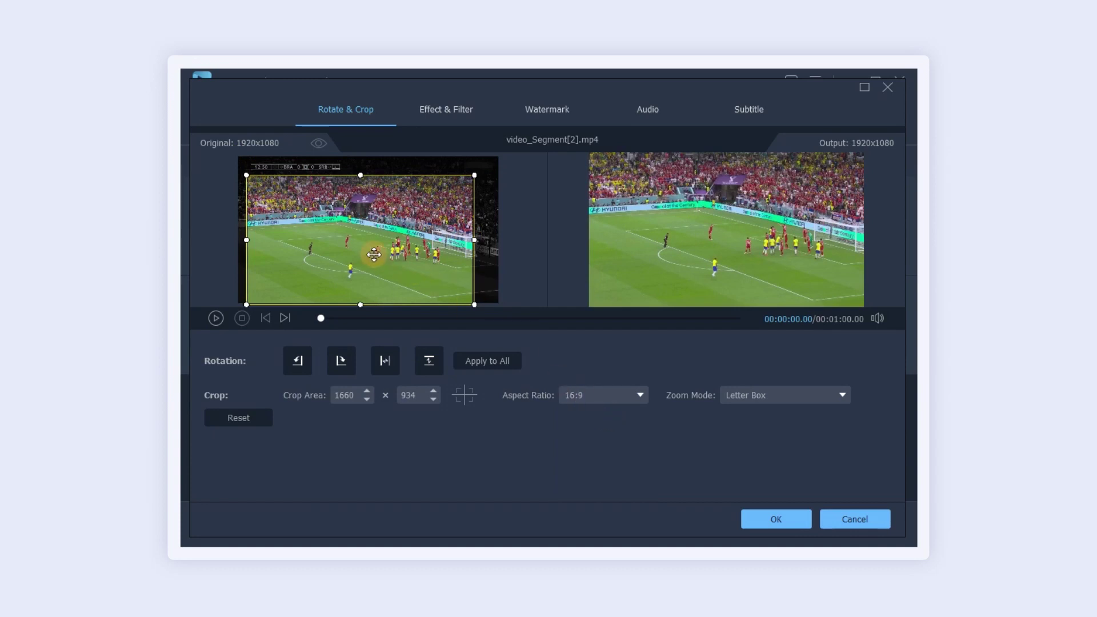
Set contrast -4, saturation 5, brightness -2 and hue 1, then scroll through the Filters grid.
left_click(449, 109)
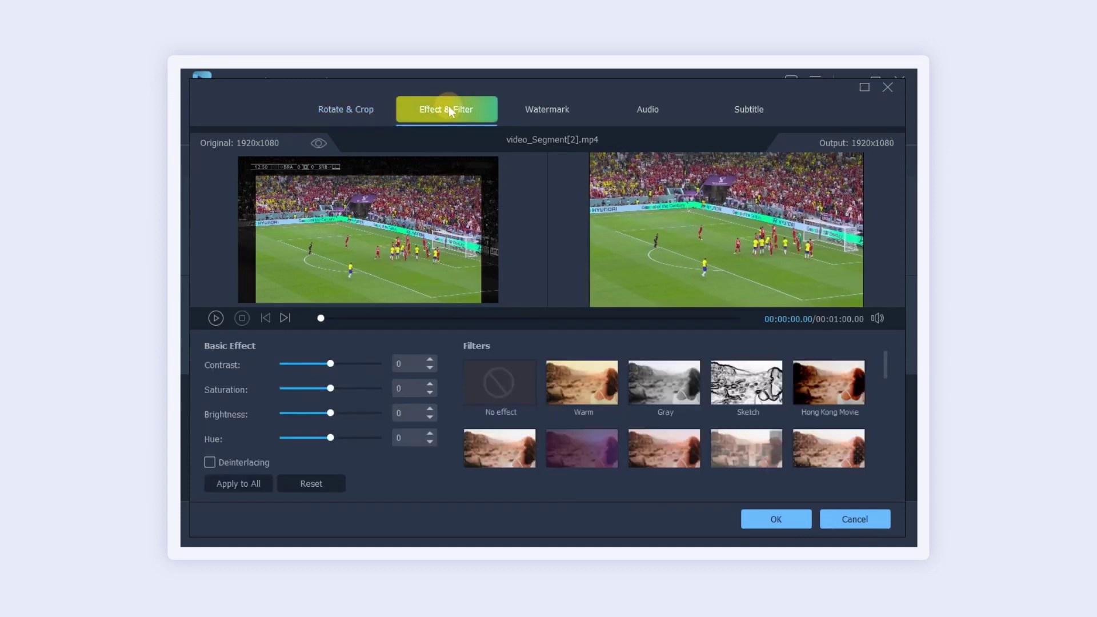
mouse_move(329, 362)
left_mouse_down()
mouse_move(348, 363)
mouse_move(329, 364)
left_mouse_up()
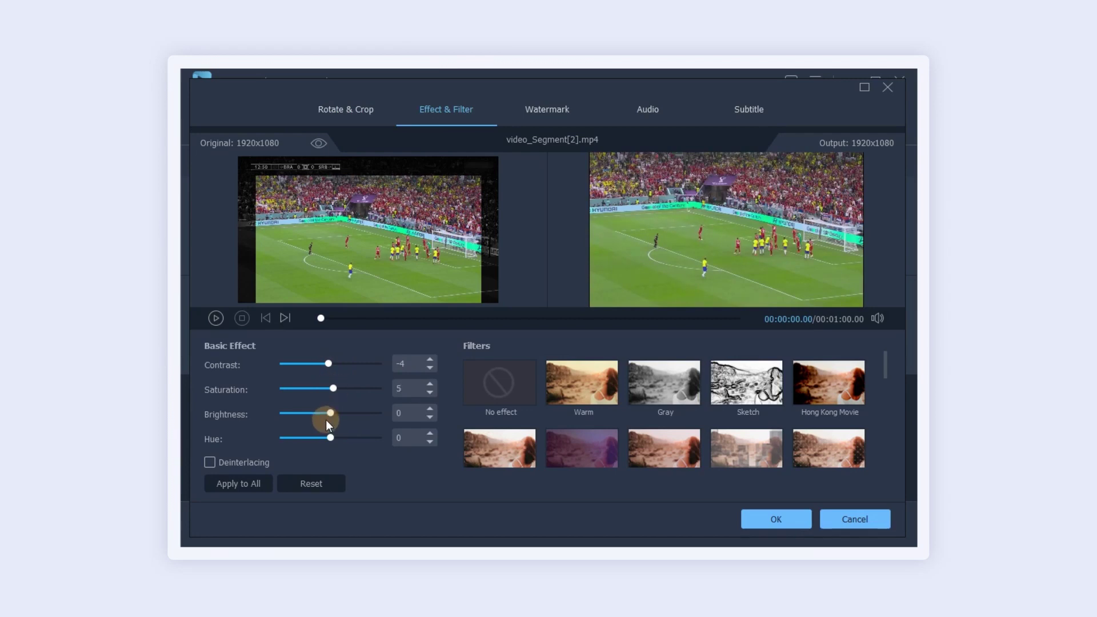
mouse_move(327, 420)
left_mouse_down()
mouse_move(318, 413)
mouse_move(329, 412)
mouse_move(318, 434)
mouse_move(331, 438)
left_mouse_up()
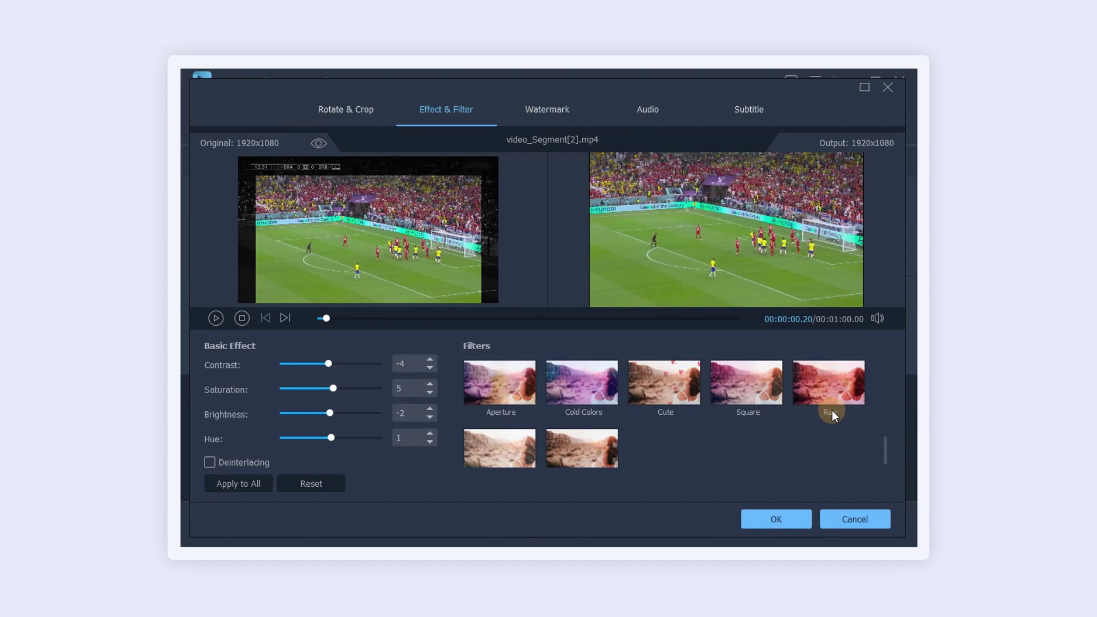
scroll(832, 410, "down", 1)
scroll(833, 413, "up", 1)
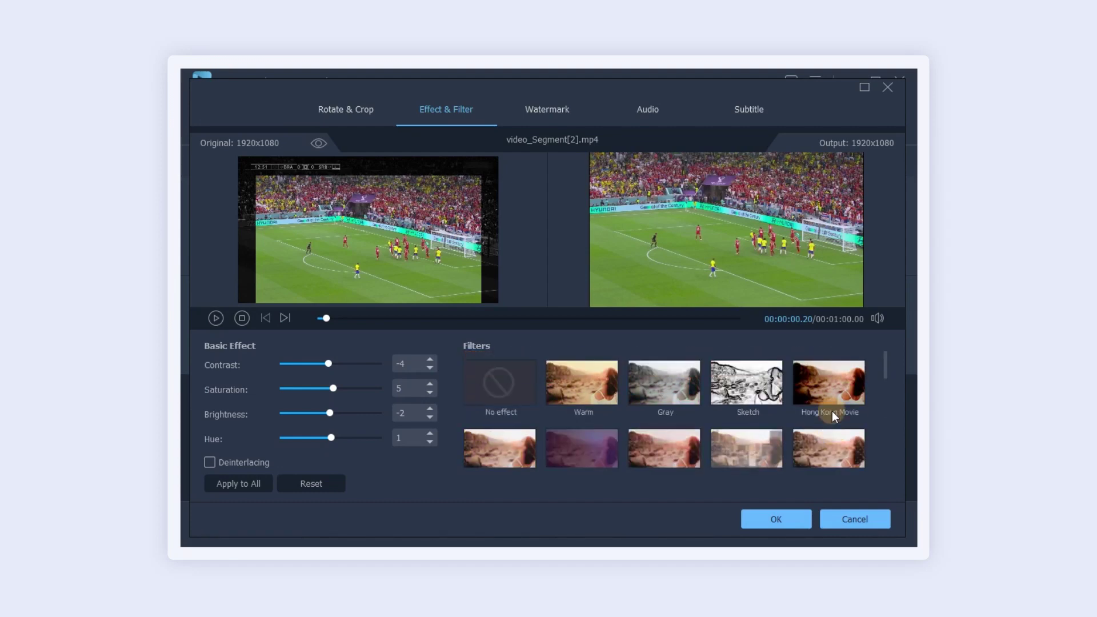
Try a text watermark 'Faw' in Tahoma size 28, nudged slightly right and down.
left_click(553, 112)
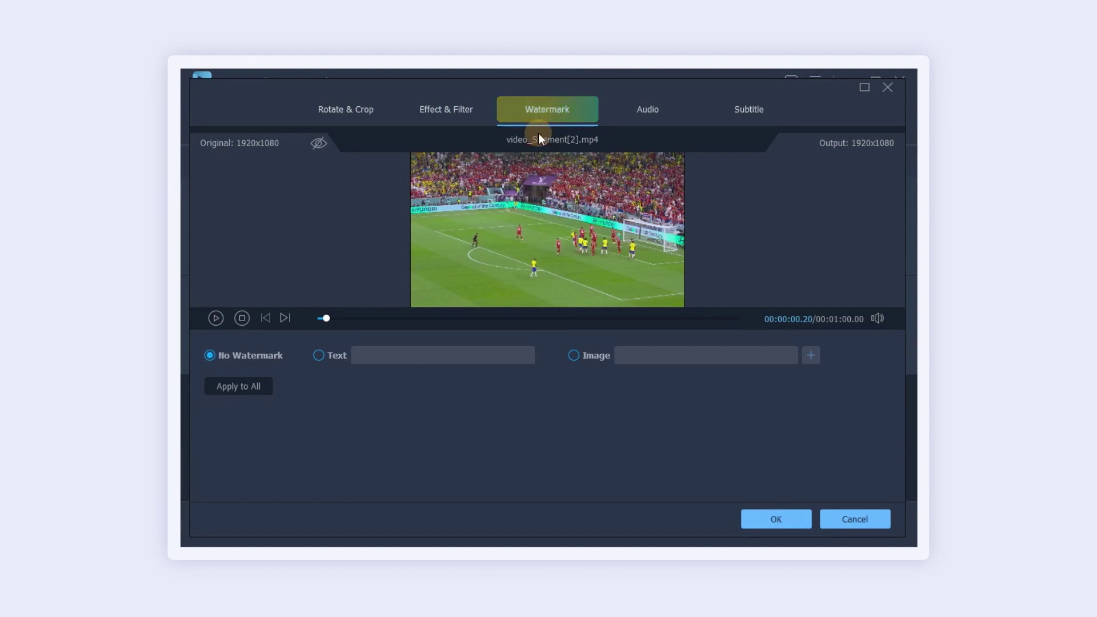
left_click(319, 356)
left_click(377, 355)
type("FoneP")
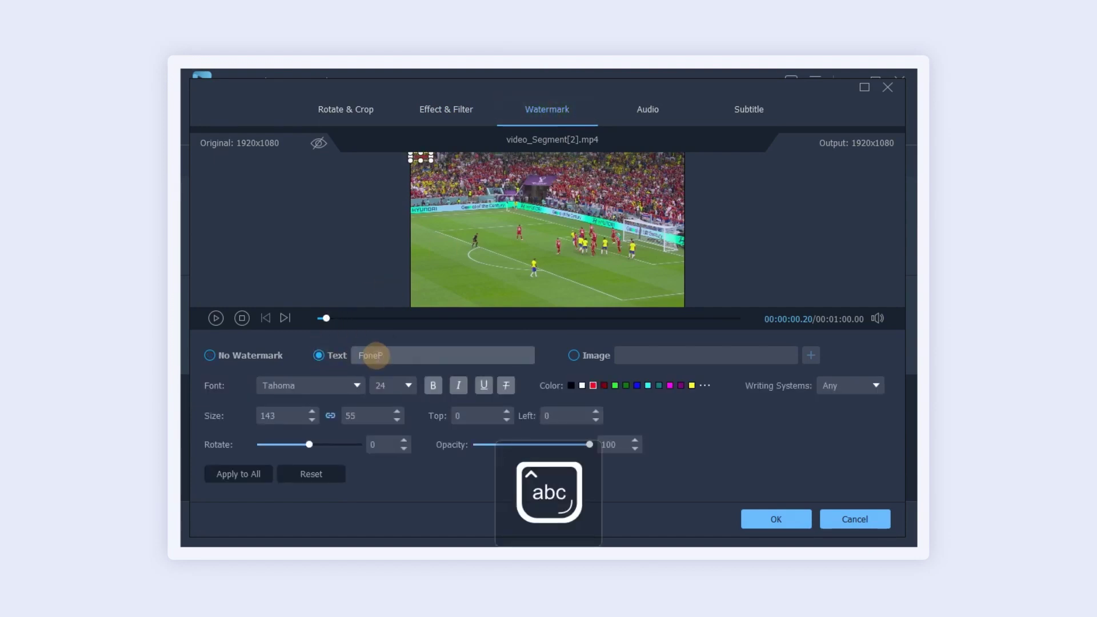
type("aw")
left_click(349, 386)
scroll(324, 467, "down", 8)
scroll(324, 466, "up", 4)
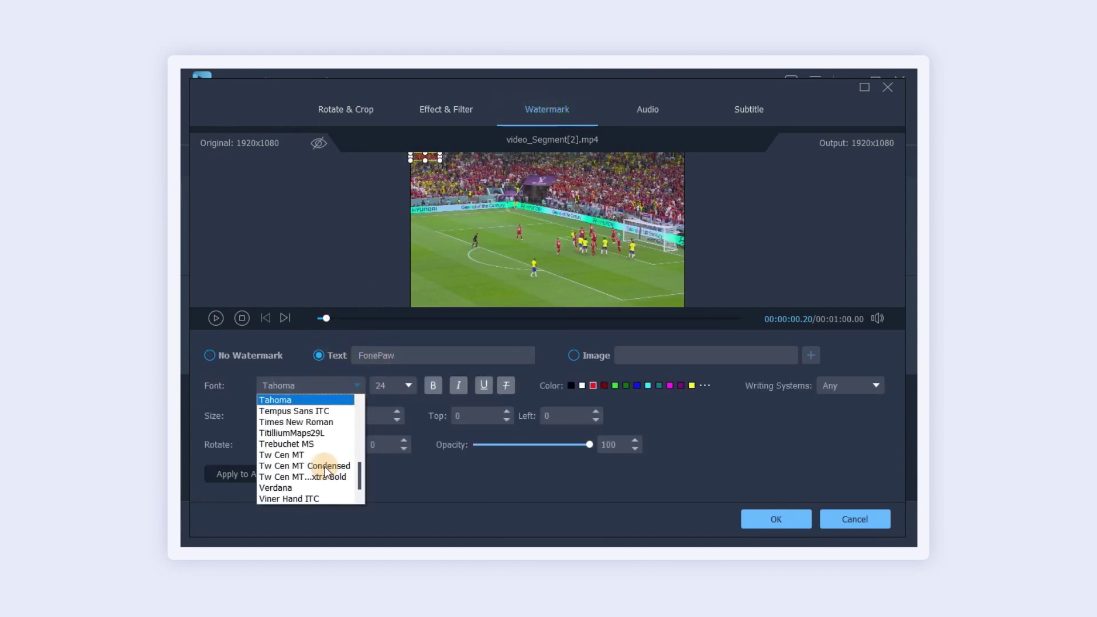
left_click(300, 401)
left_click(409, 386)
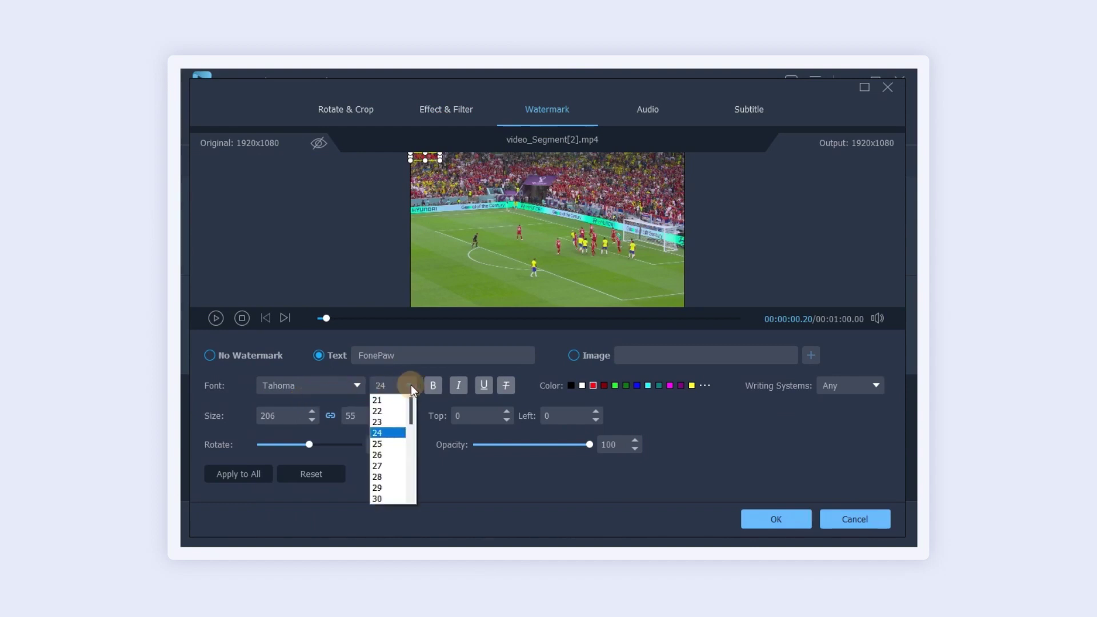
left_click(392, 478)
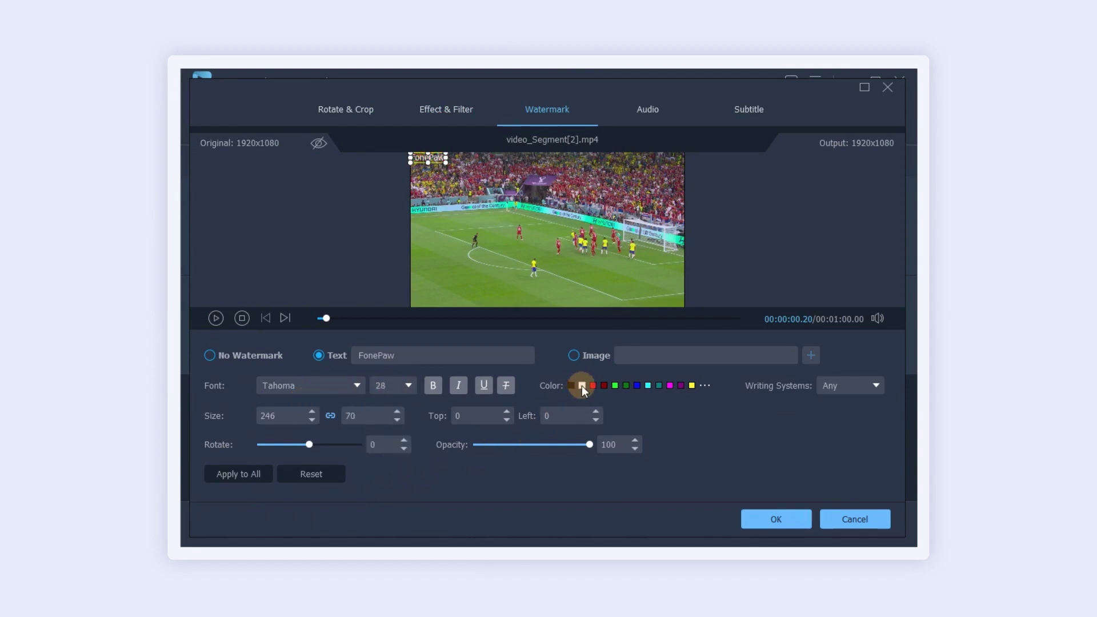
left_click_drag(436, 158, 442, 160)
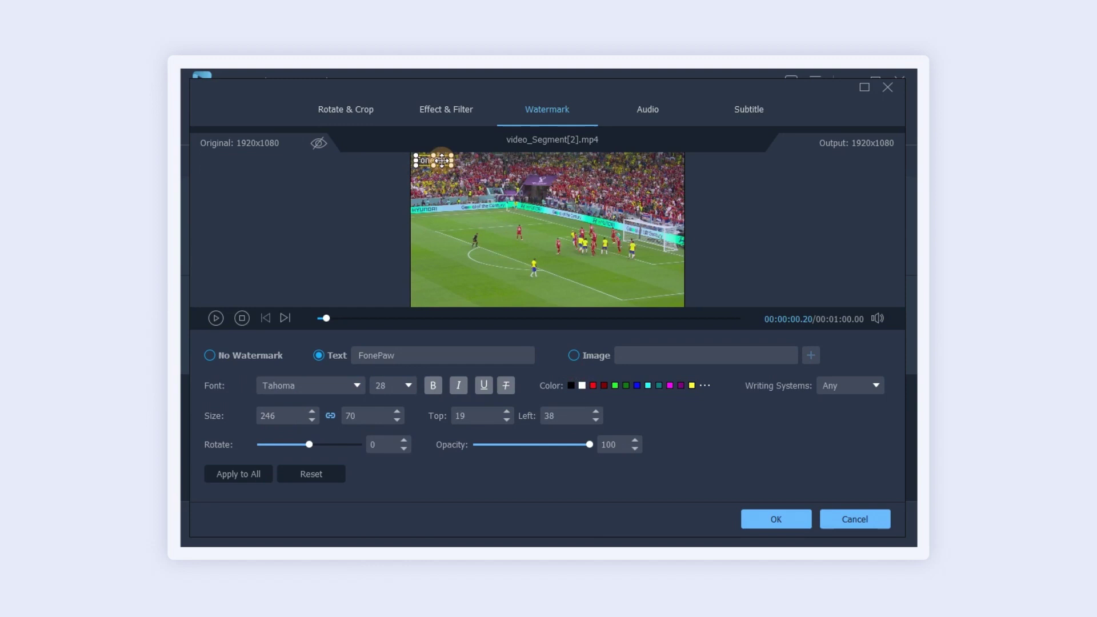
Replace it with the LOGO.png image watermark placed in the bottom-right corner.
left_click(573, 355)
left_click(811, 355)
left_click(501, 211)
left_click(741, 423)
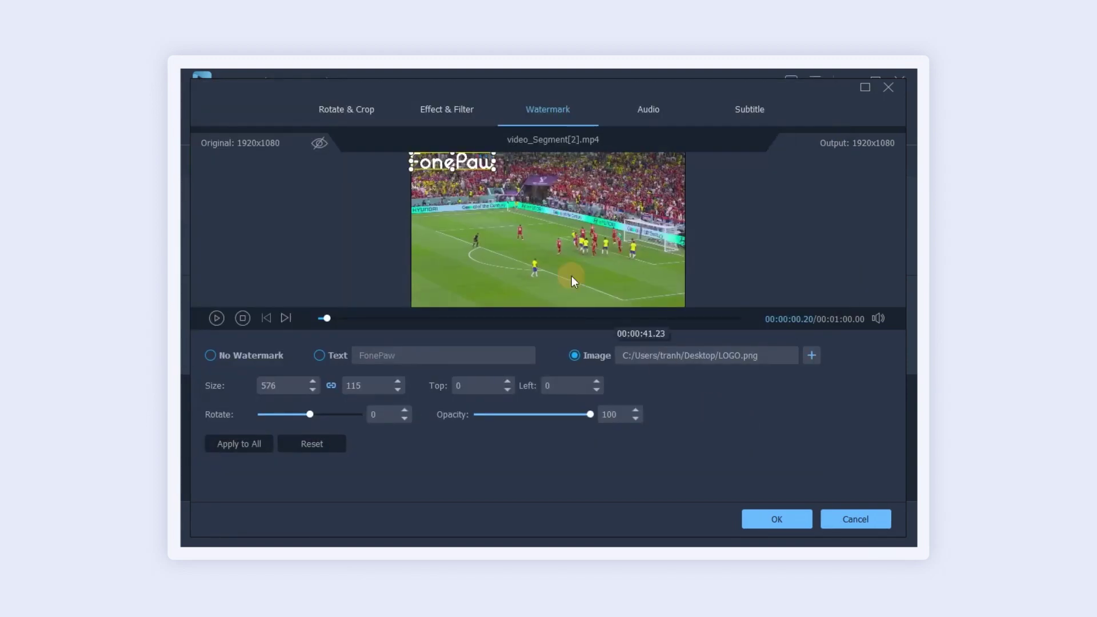
left_click_drag(452, 164, 650, 300)
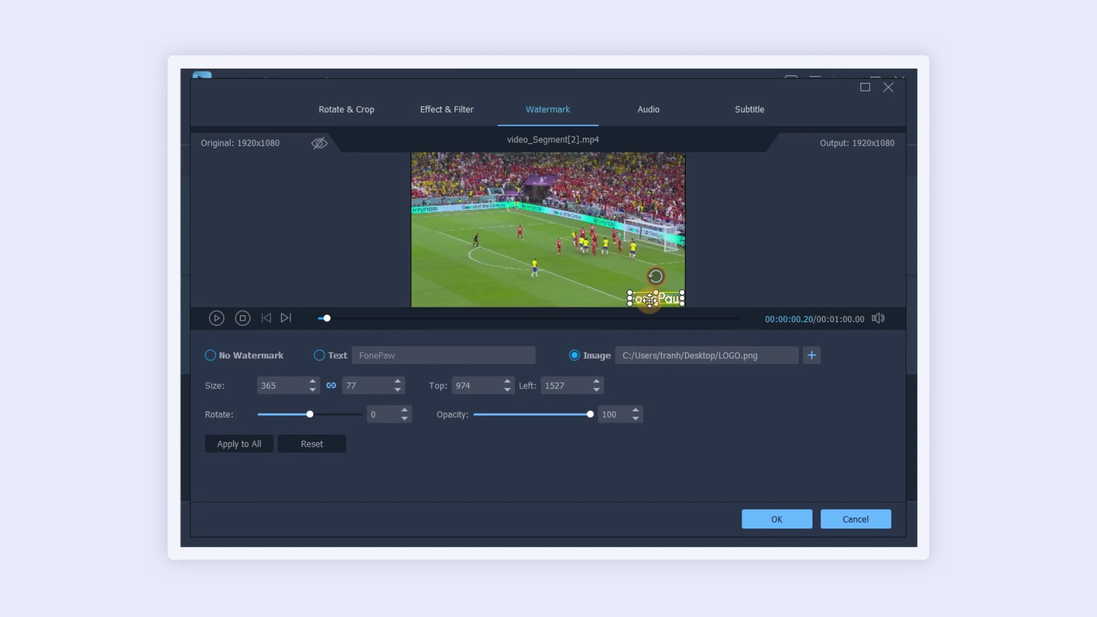
Disable the clip's original audio and add music.mp3 as its track at 112% volume.
left_click(649, 110)
left_click(570, 359)
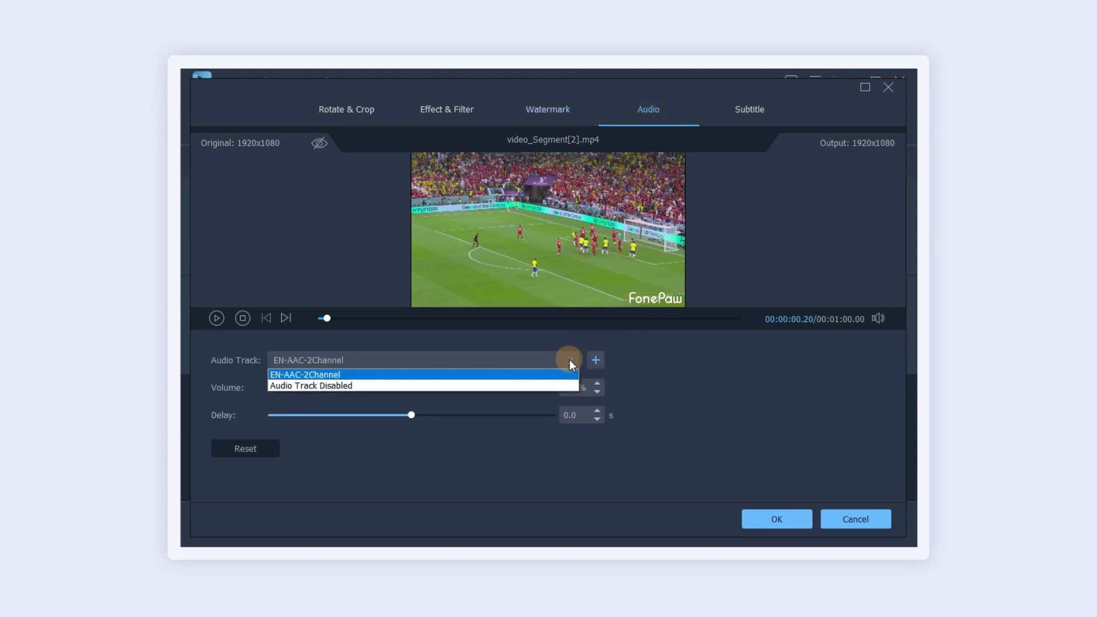
left_click(556, 391)
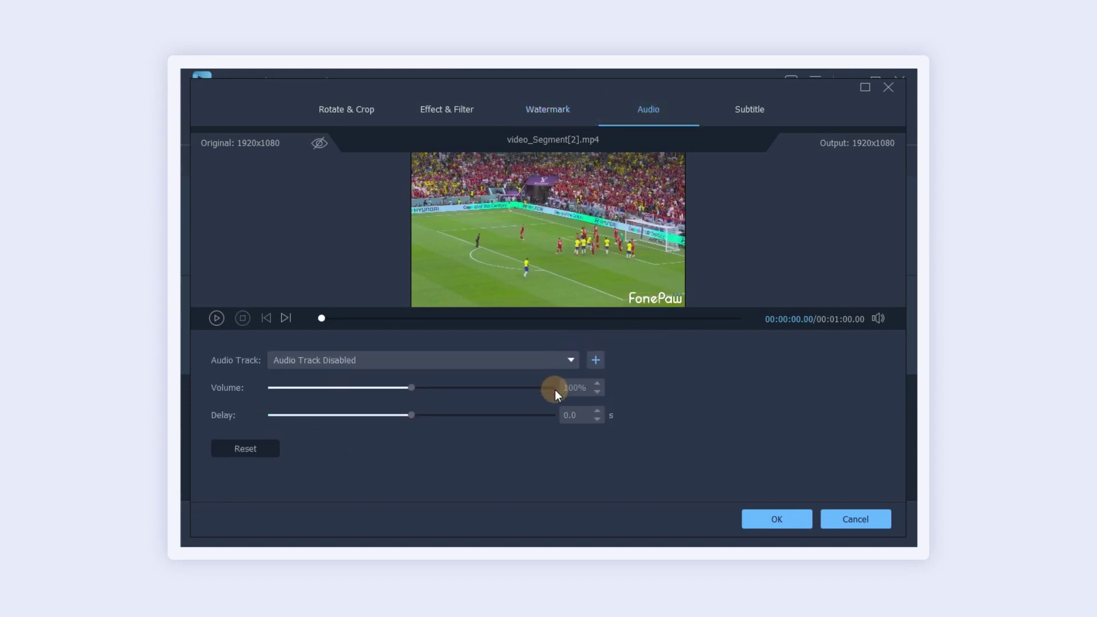
left_click(596, 360)
left_click(502, 200)
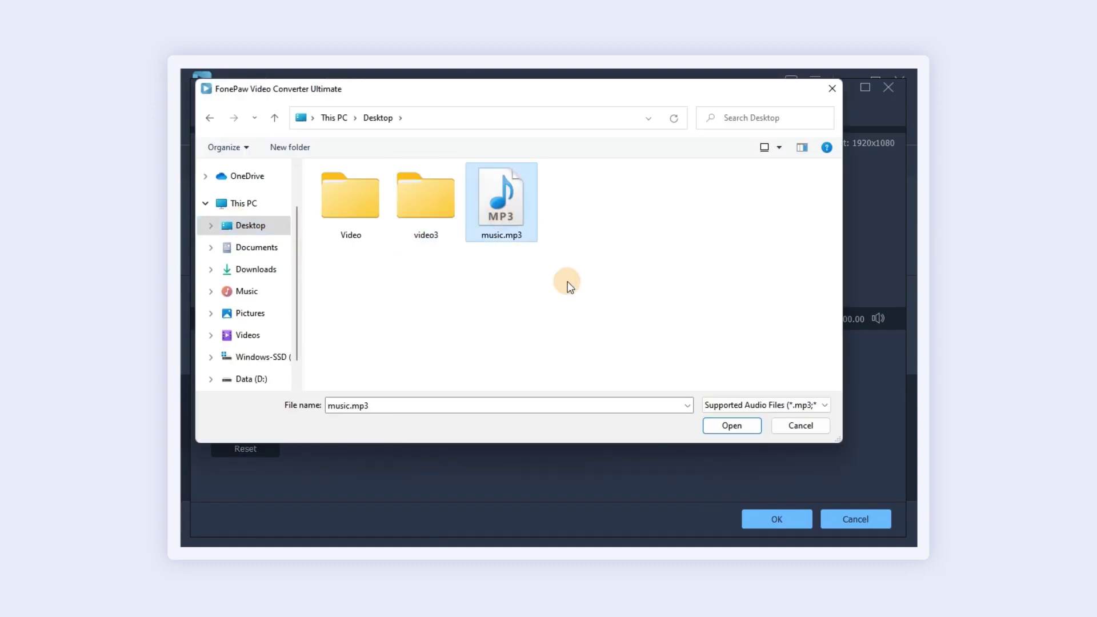
left_click(726, 427)
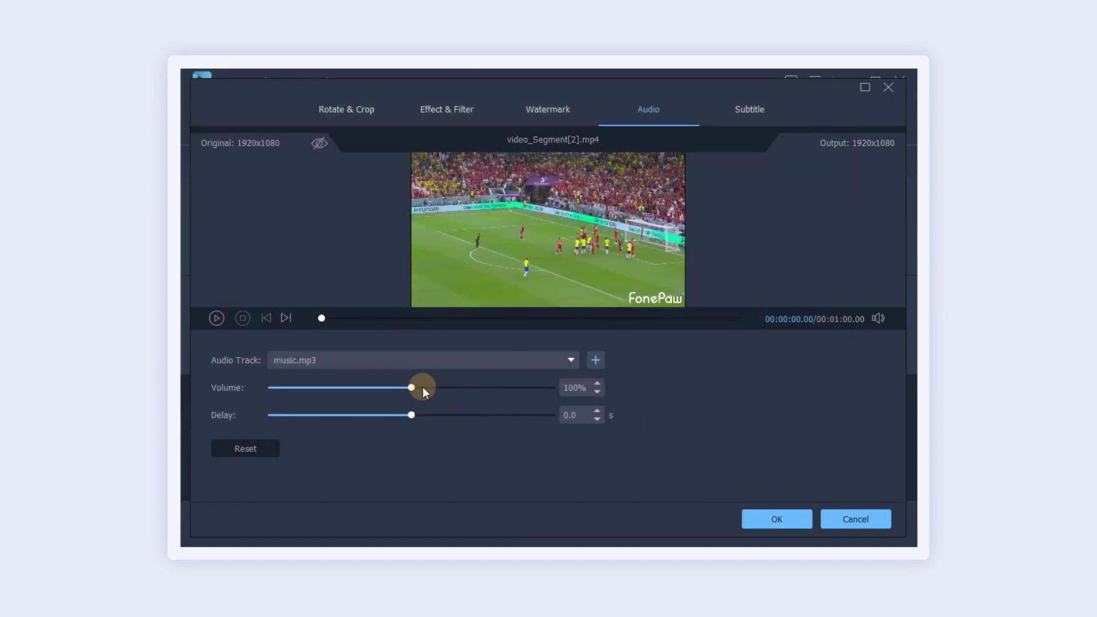
left_click_drag(423, 388, 417, 416)
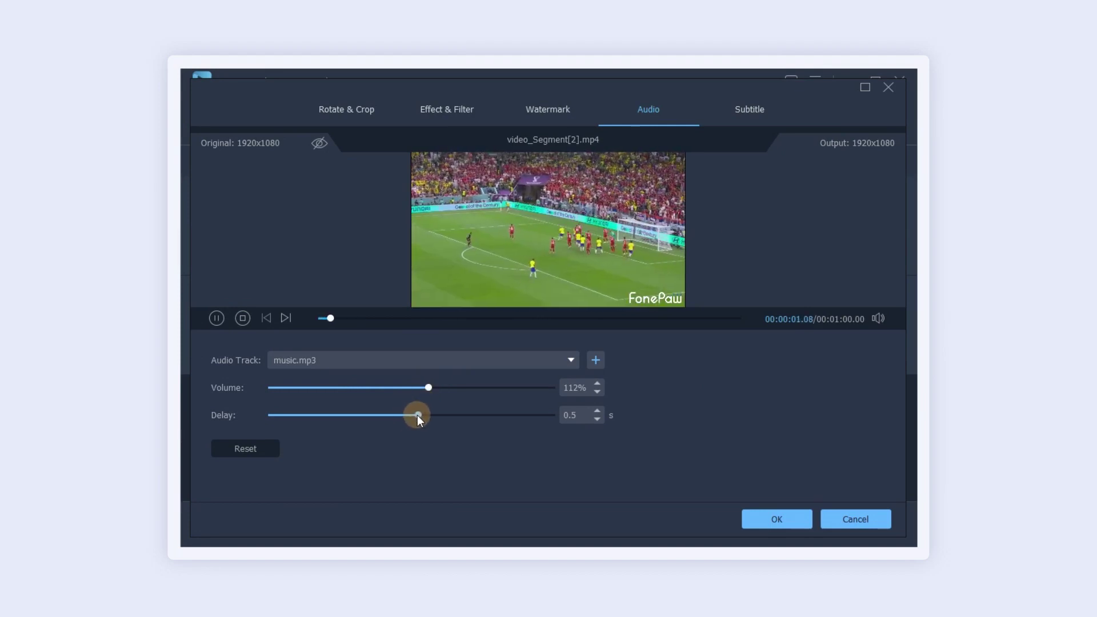
Load Subtitles.srt from the Subtitle tab as the clip's subtitles.
left_click(743, 111)
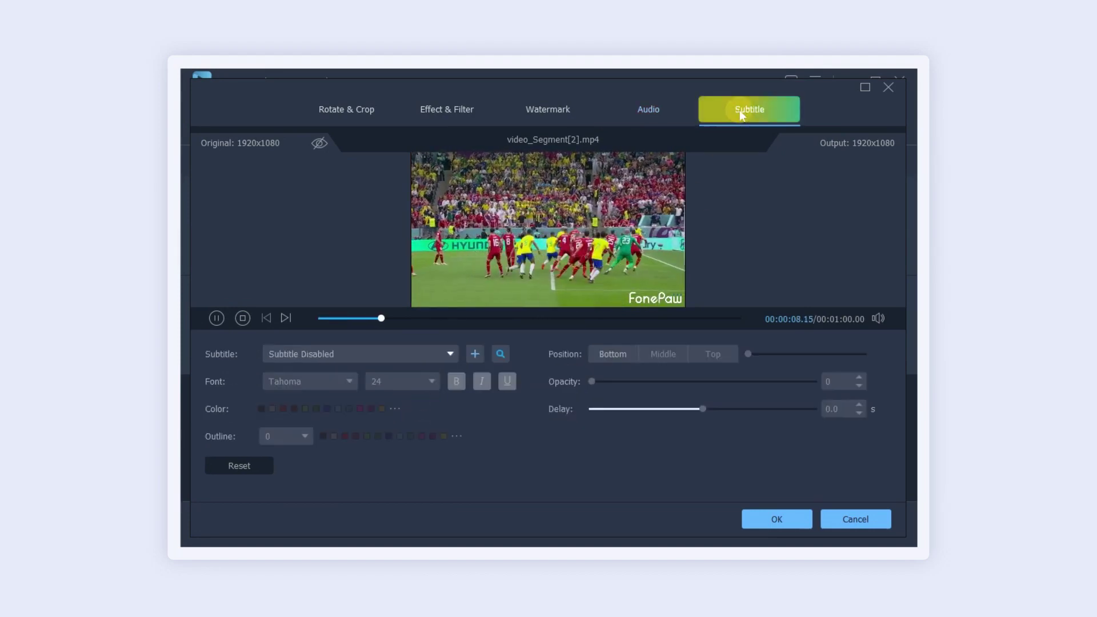
left_click(475, 353)
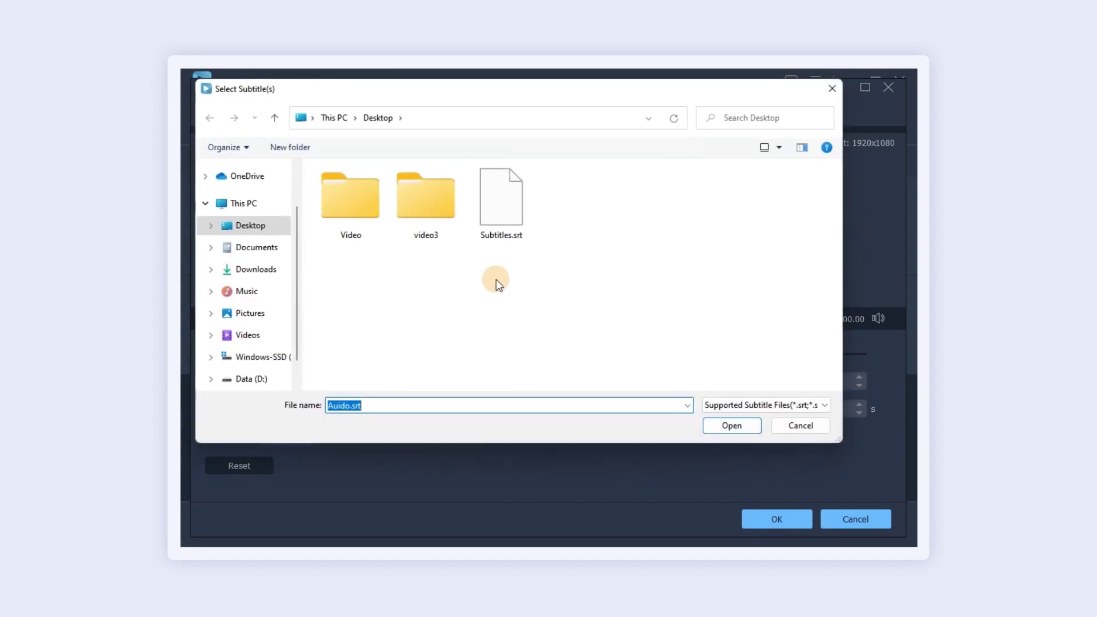
left_click(503, 208)
left_click(735, 427)
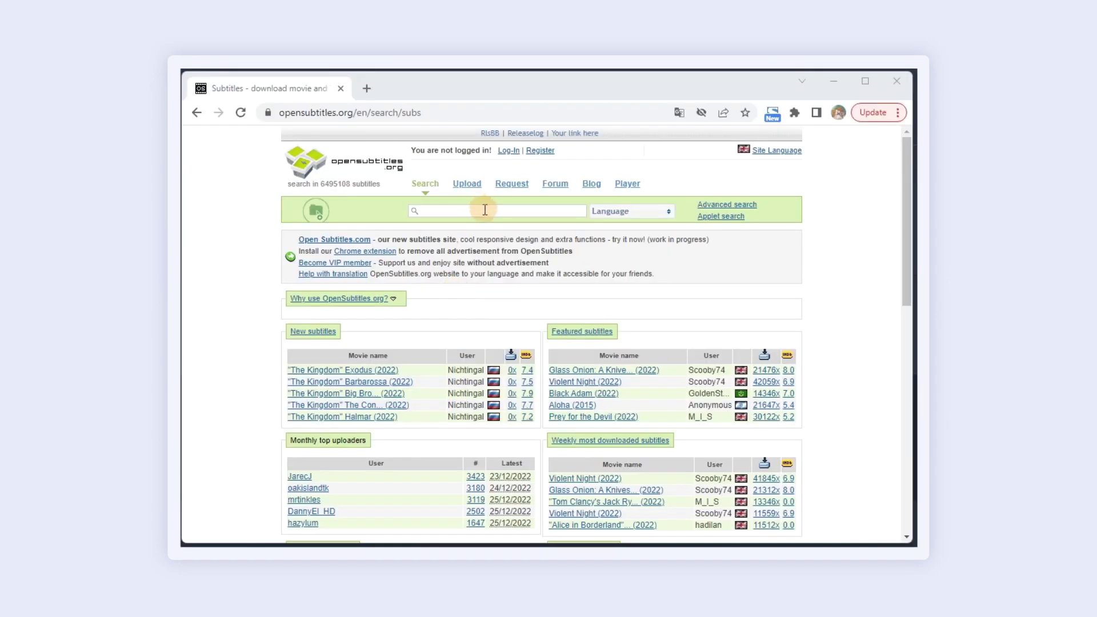
left_click(477, 211)
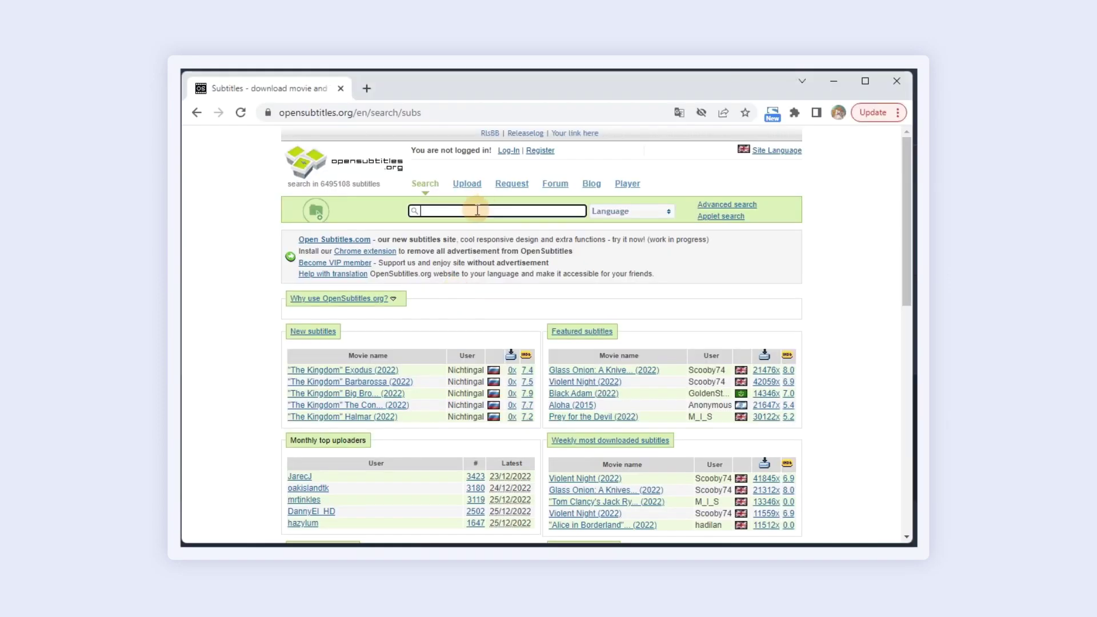
scroll(417, 381, "down", 3)
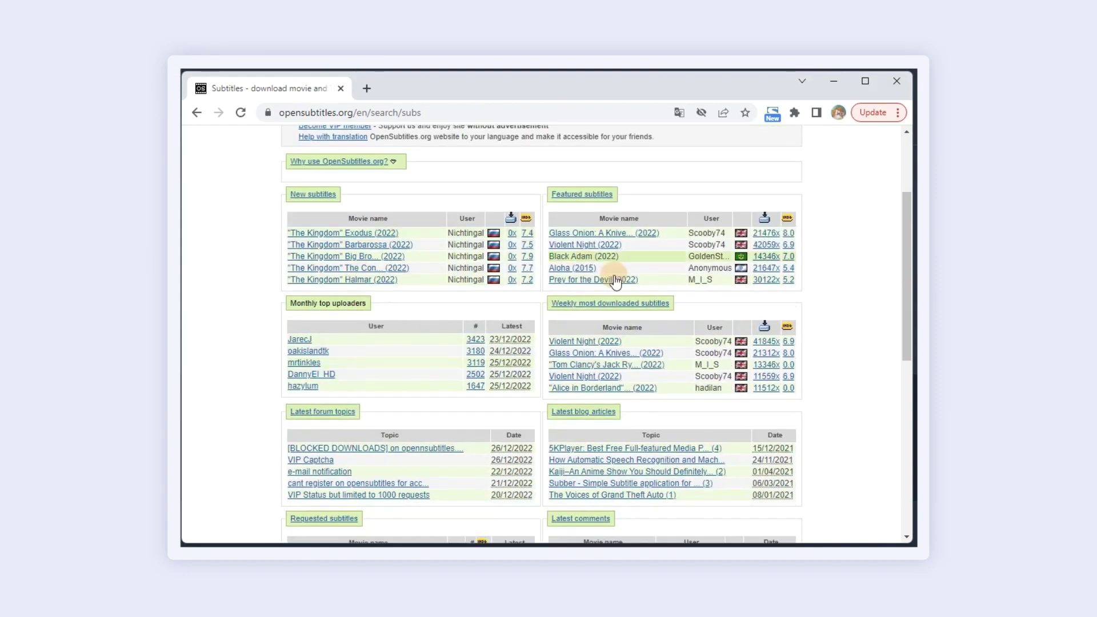
scroll(418, 407, "down", 3)
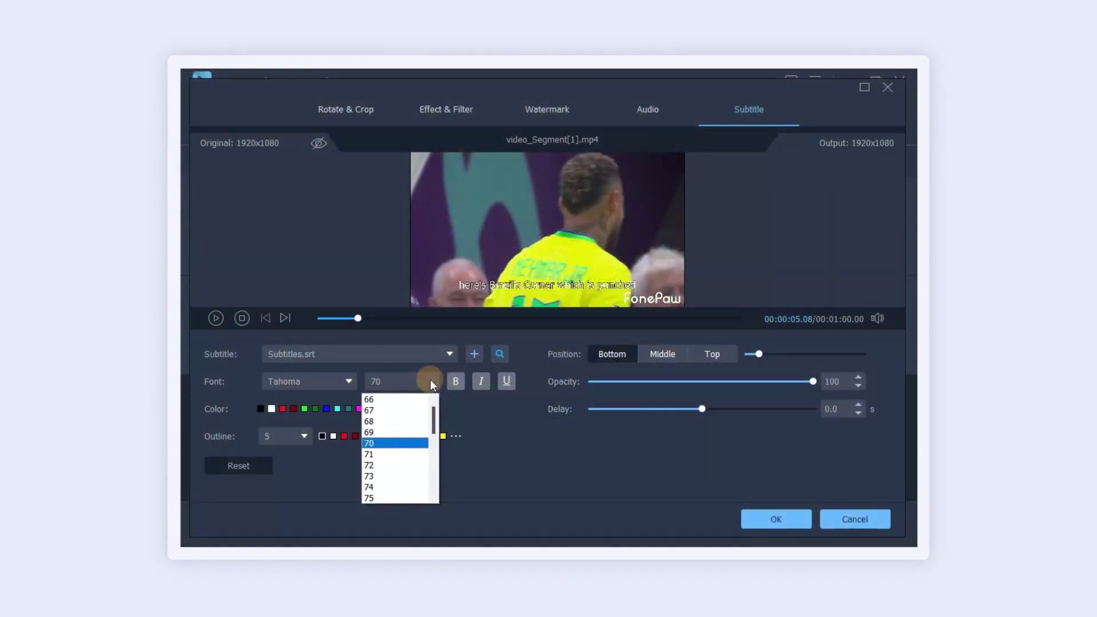
Give Subtitles.srt font size 70, outline 9 and a -2.7 s delay, then apply the edits.
left_click(404, 444)
left_click(306, 439)
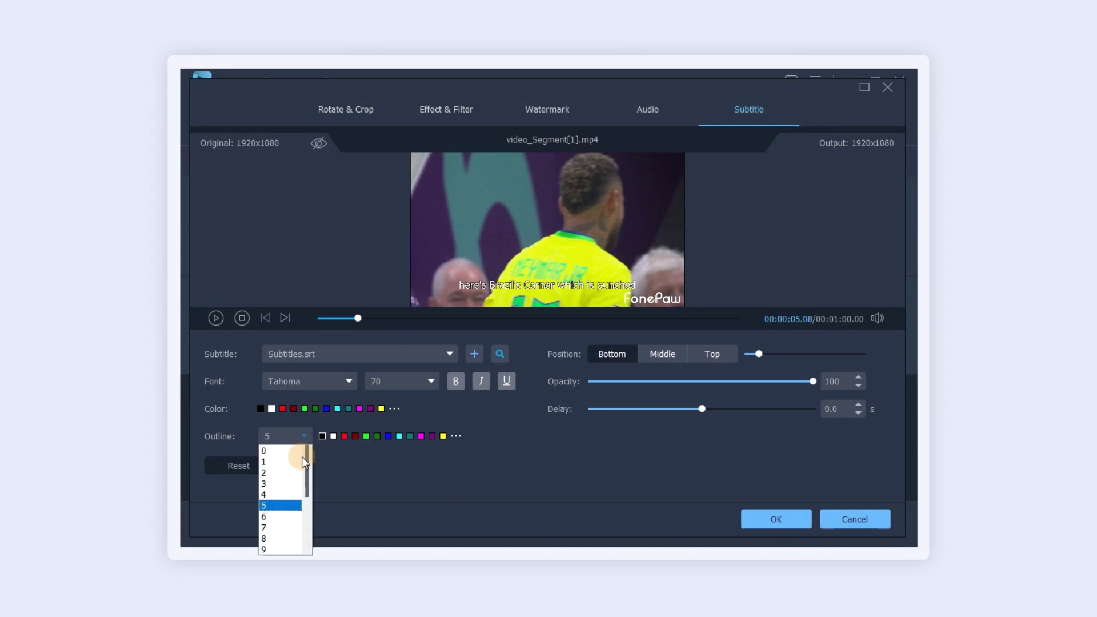
left_click(281, 550)
left_click_drag(689, 410, 671, 411)
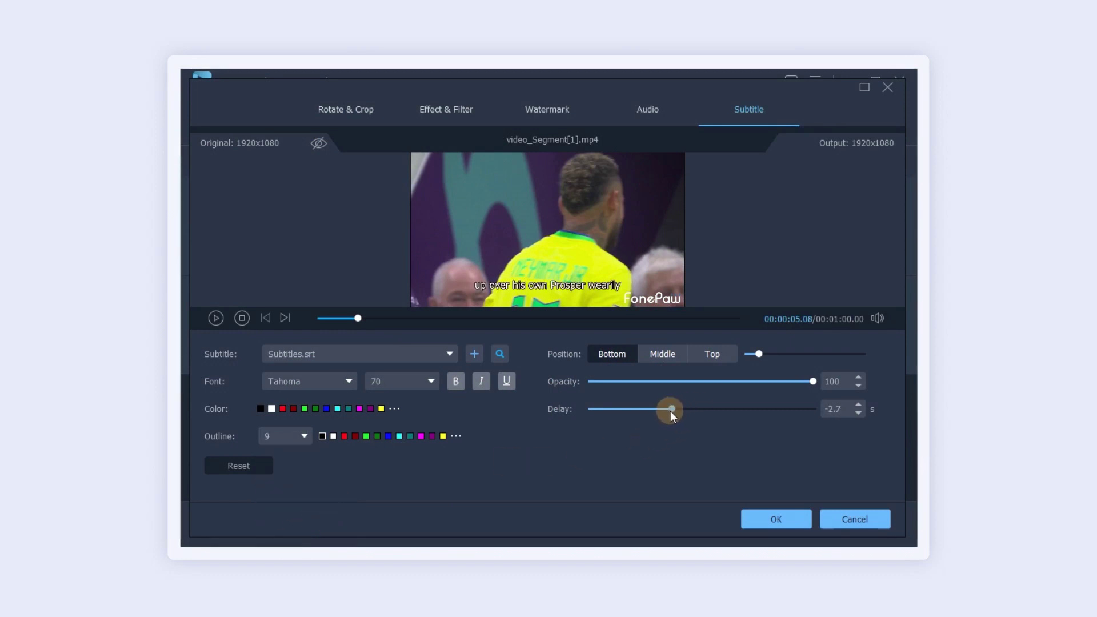
left_click(774, 518)
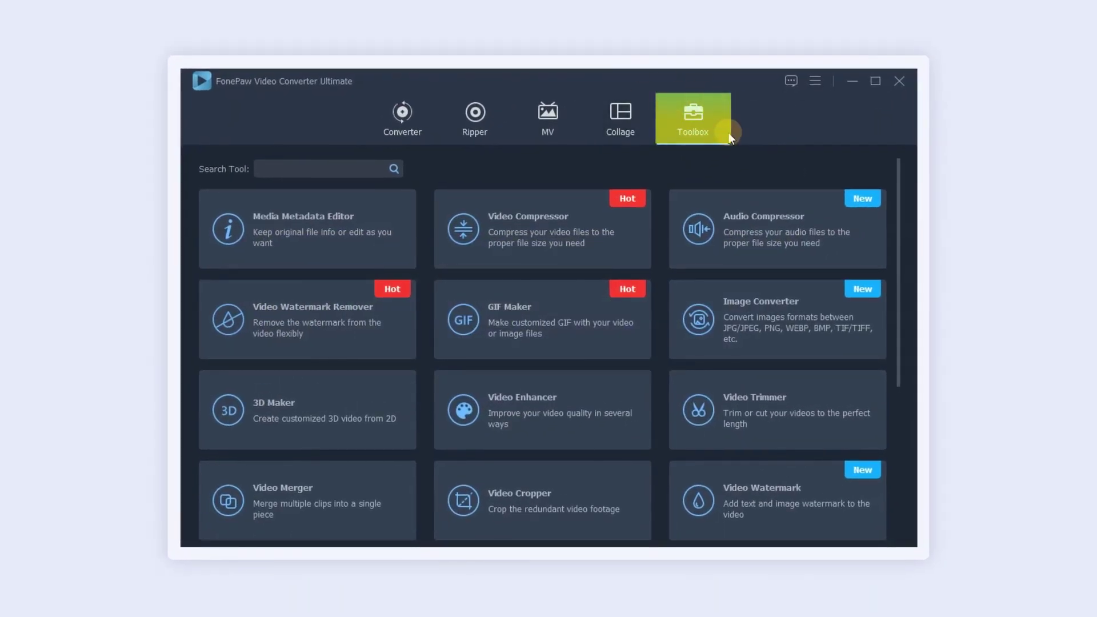
Open the Media Metadata Editor and load video.mp4 from the Video folder.
scroll(758, 225, "down", 5)
scroll(759, 231, "up", 5)
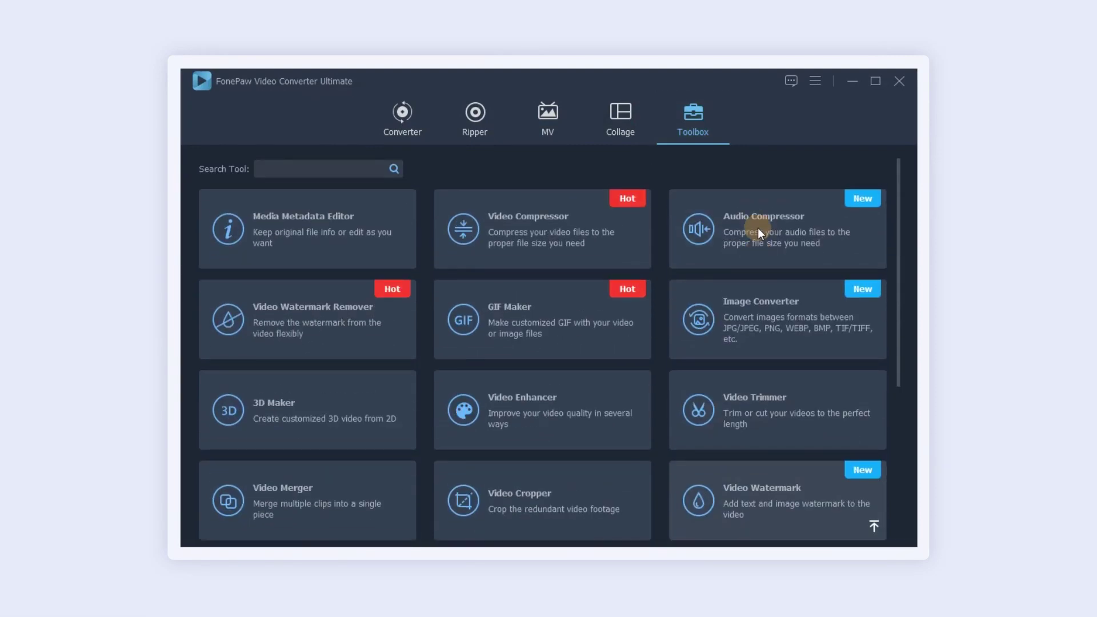
left_click(349, 238)
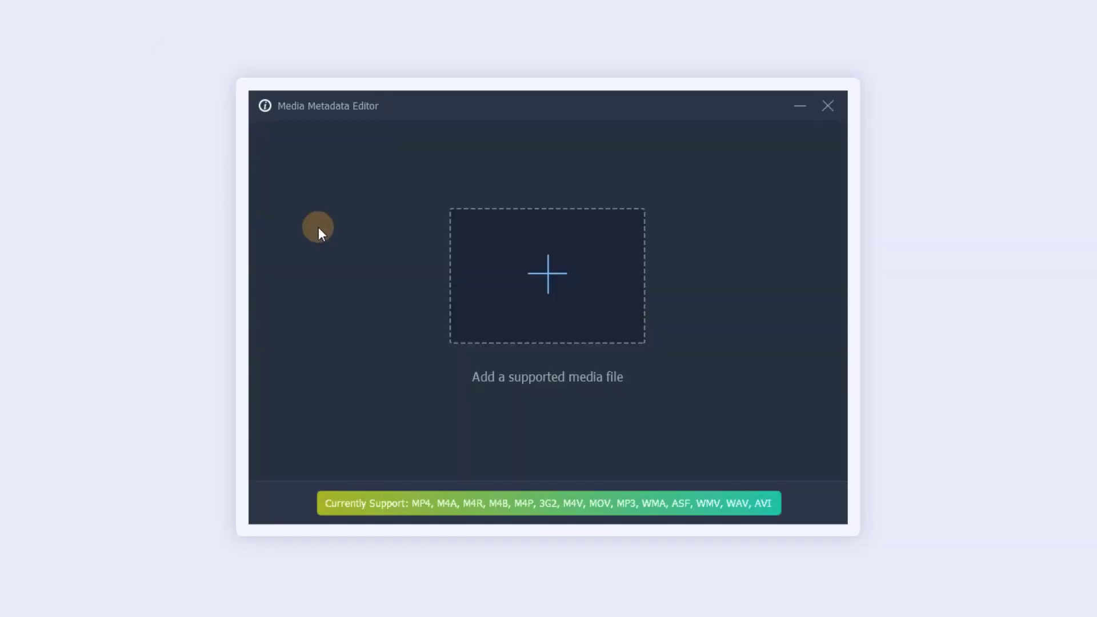
left_click(540, 279)
left_click(366, 252)
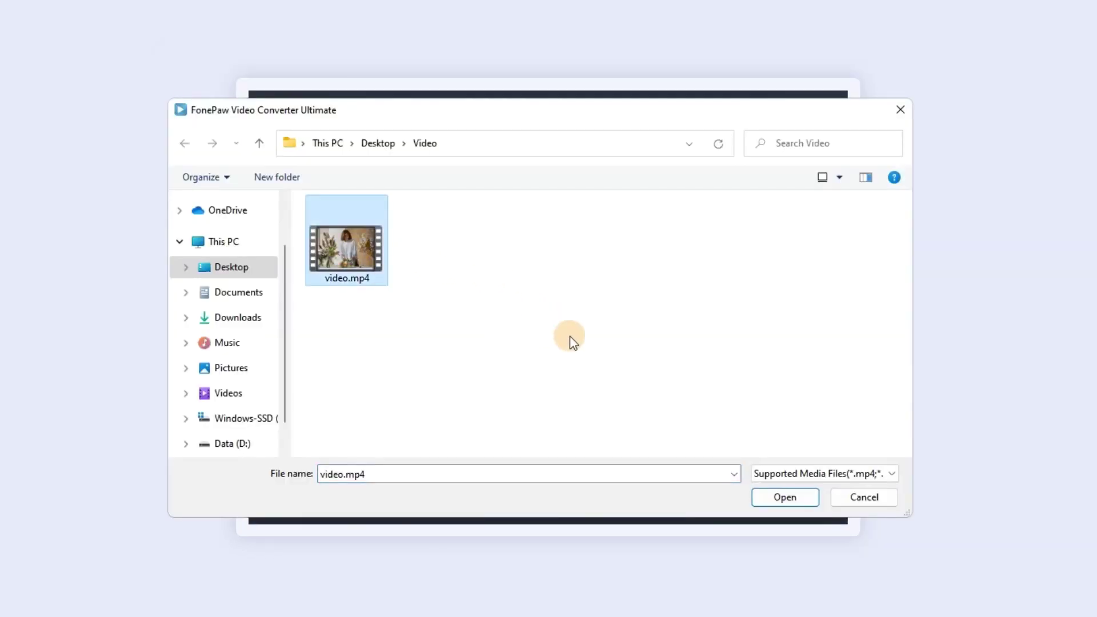
left_click(785, 497)
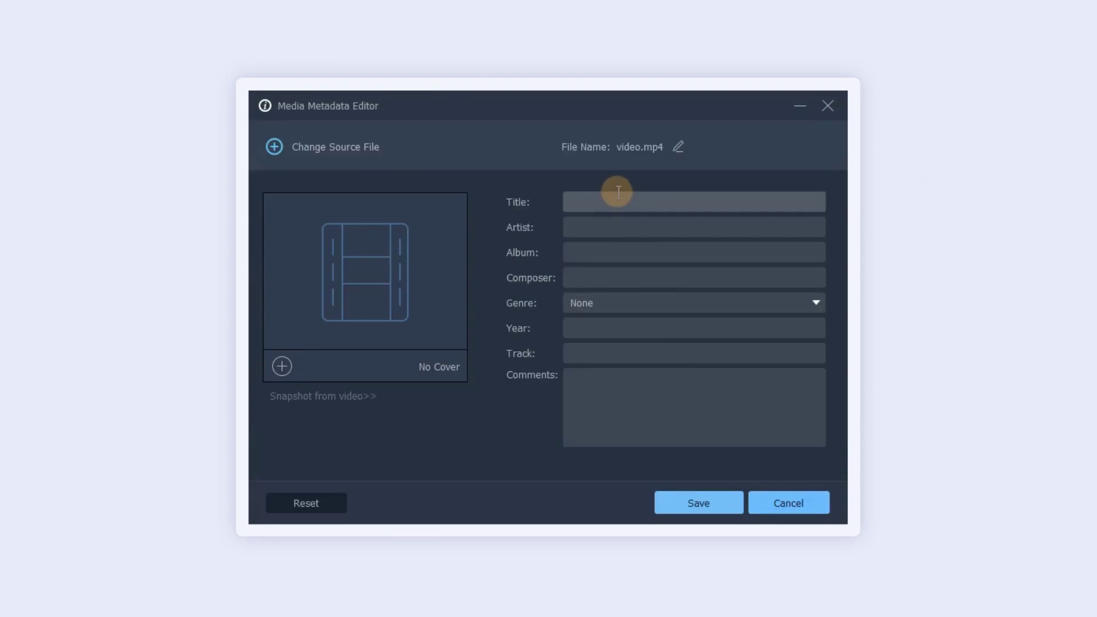
Tag it with title Floristry, artist and composer FonePaw, album one, year 20221231, and save.
type("Floristry")
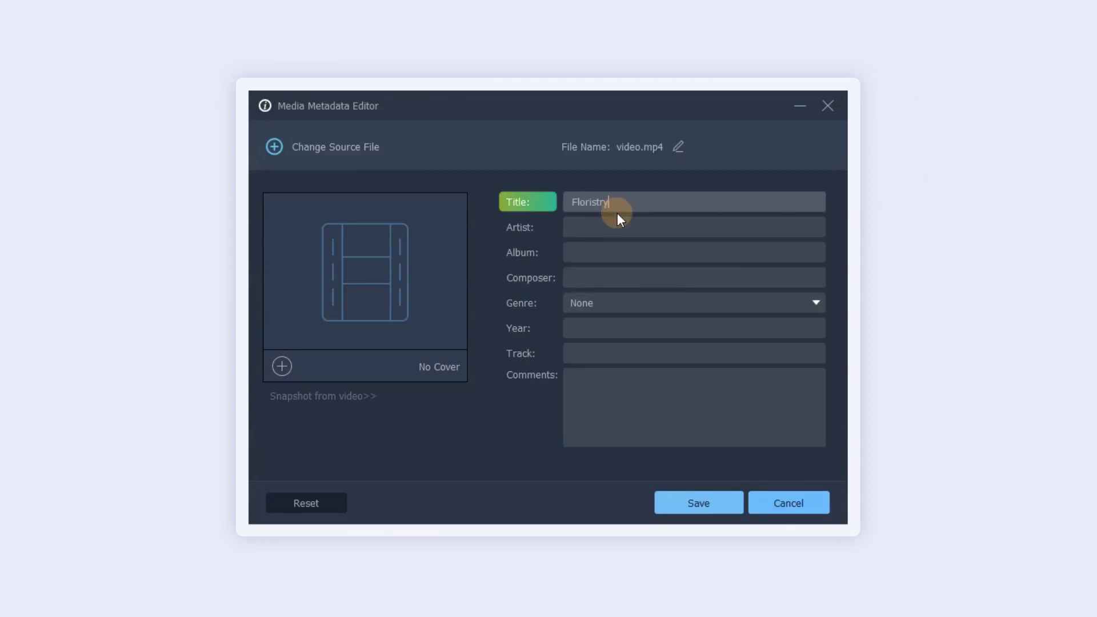
left_click(631, 225)
type("FonePaw")
left_click(629, 256)
type("one")
left_click(623, 277)
type("F")
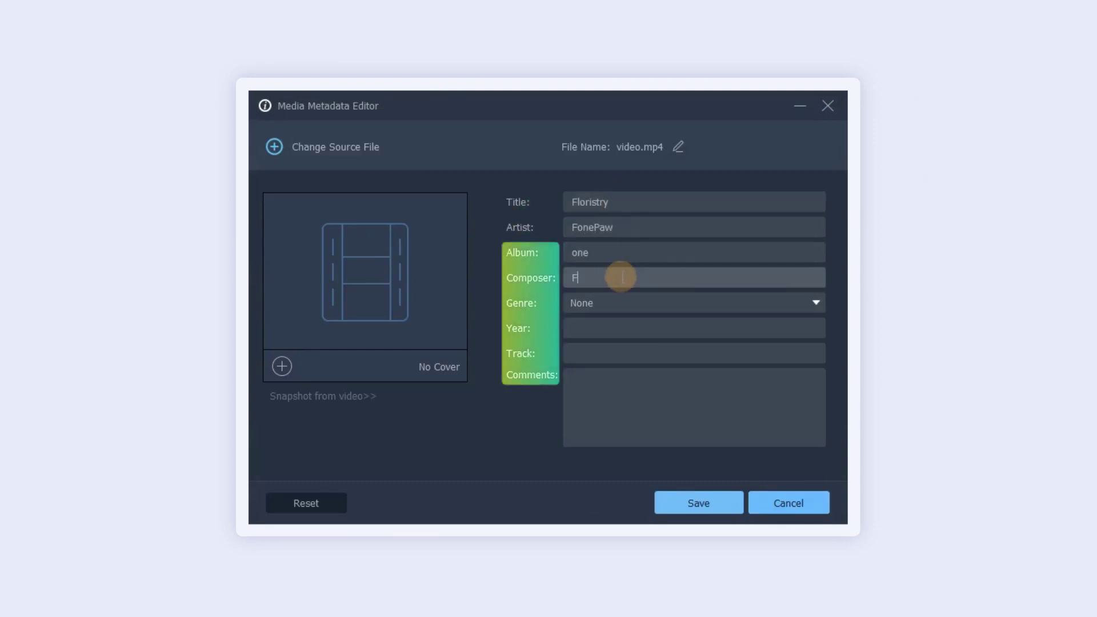
type("onePaw")
left_click(612, 328)
type("20221231")
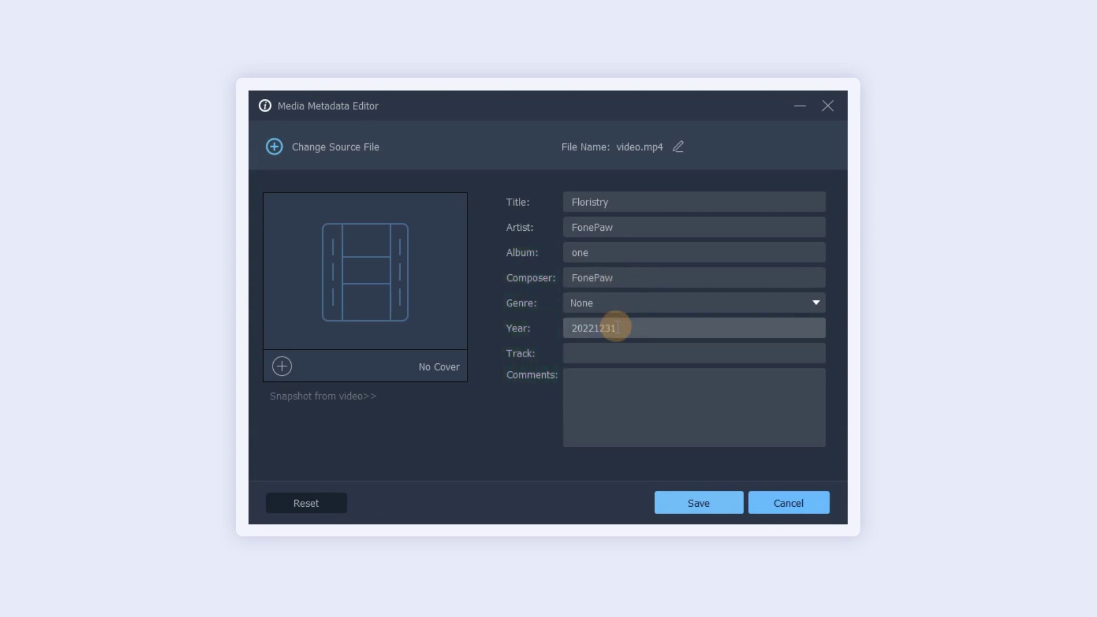
left_click(699, 502)
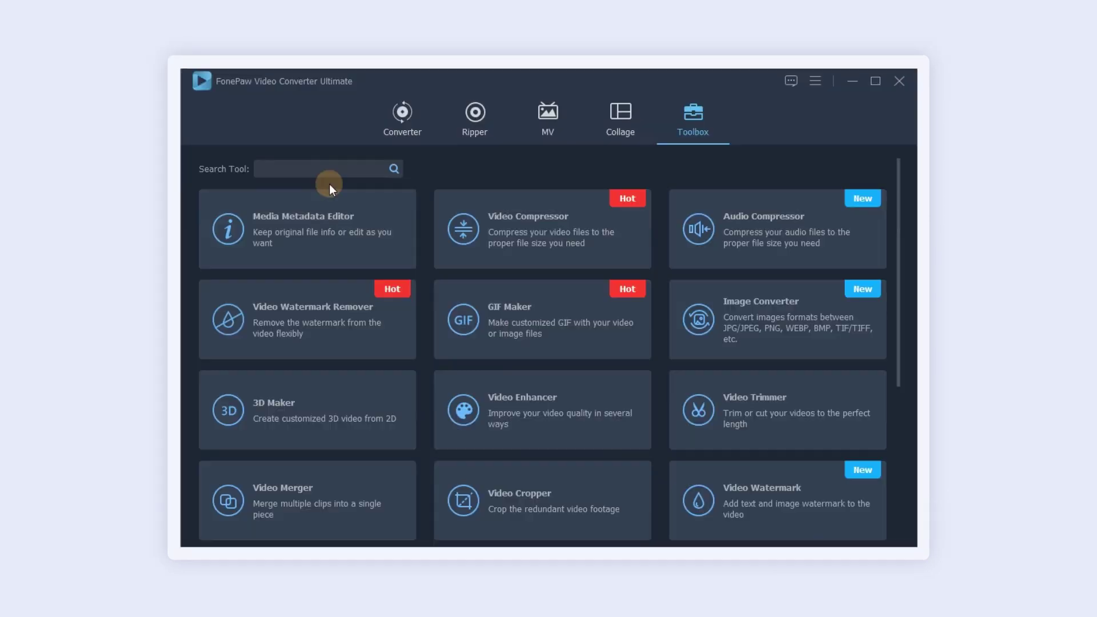
Load party.avi into the Video Compressor.
left_click(540, 214)
left_click(554, 290)
left_click(350, 246)
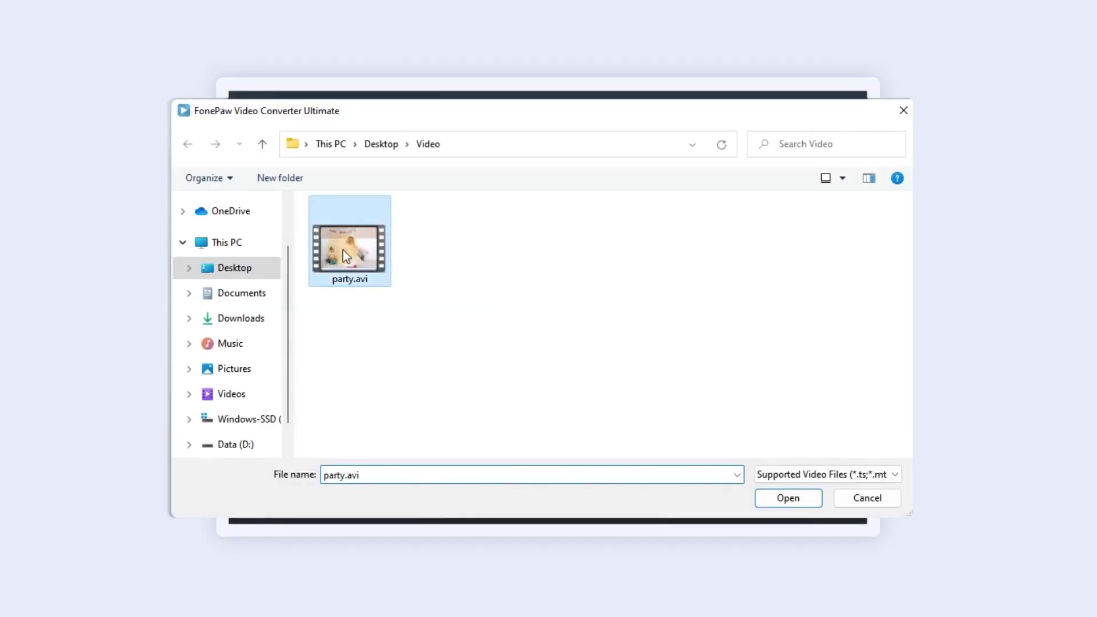
left_click(792, 500)
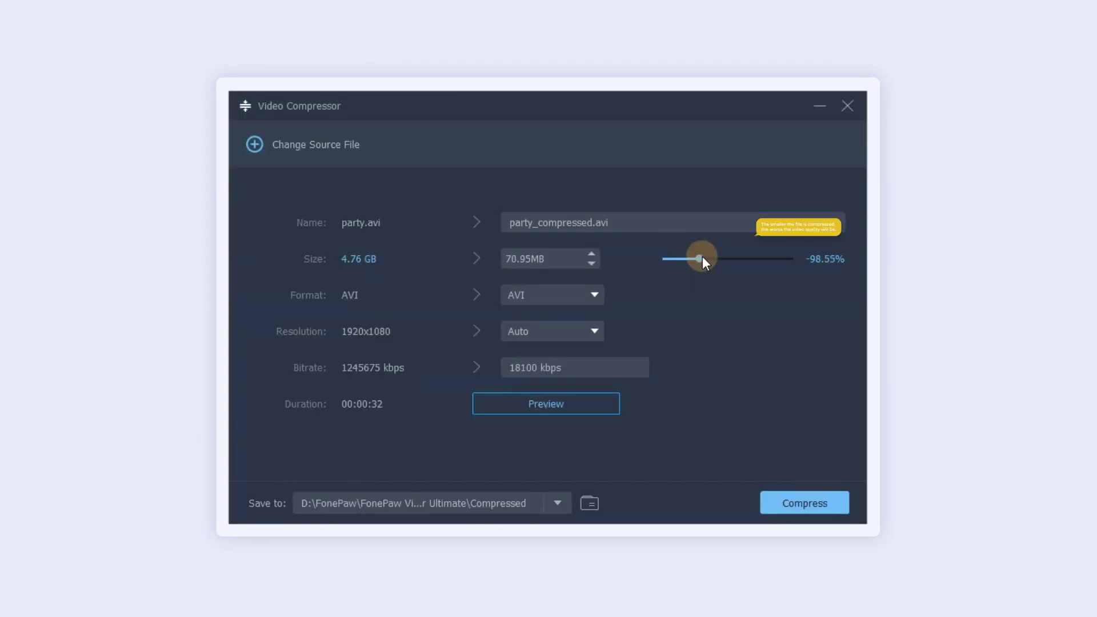
Shrink party.avi about 98%, output MP4 at 1920x1080, and preview the result.
left_click_drag(703, 258, 769, 259)
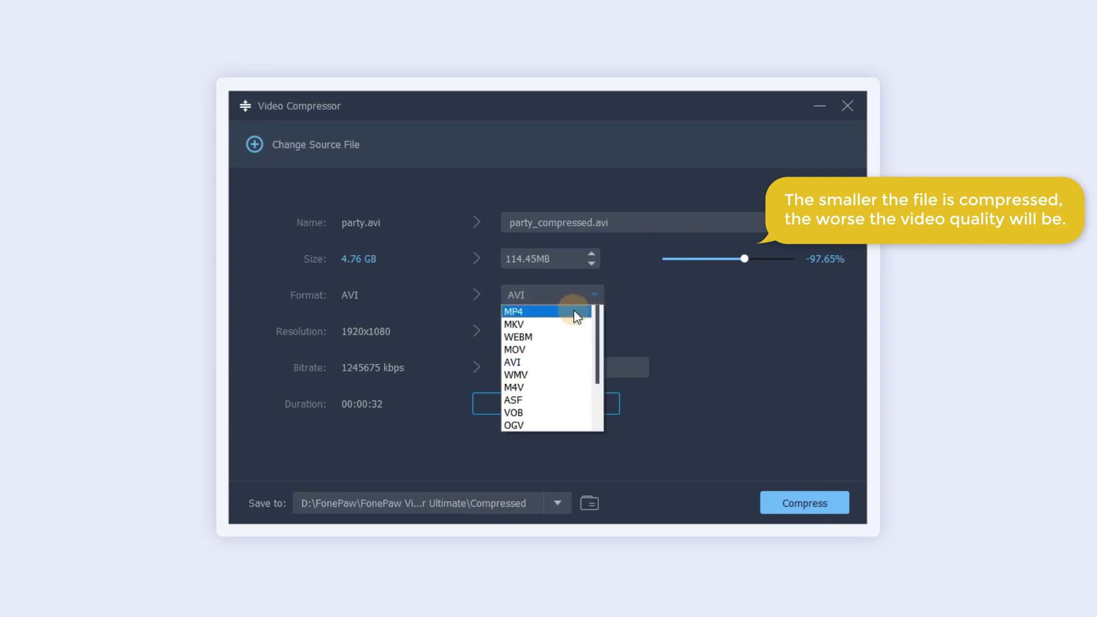
left_click(575, 311)
left_click(595, 333)
scroll(566, 426, "down", 4)
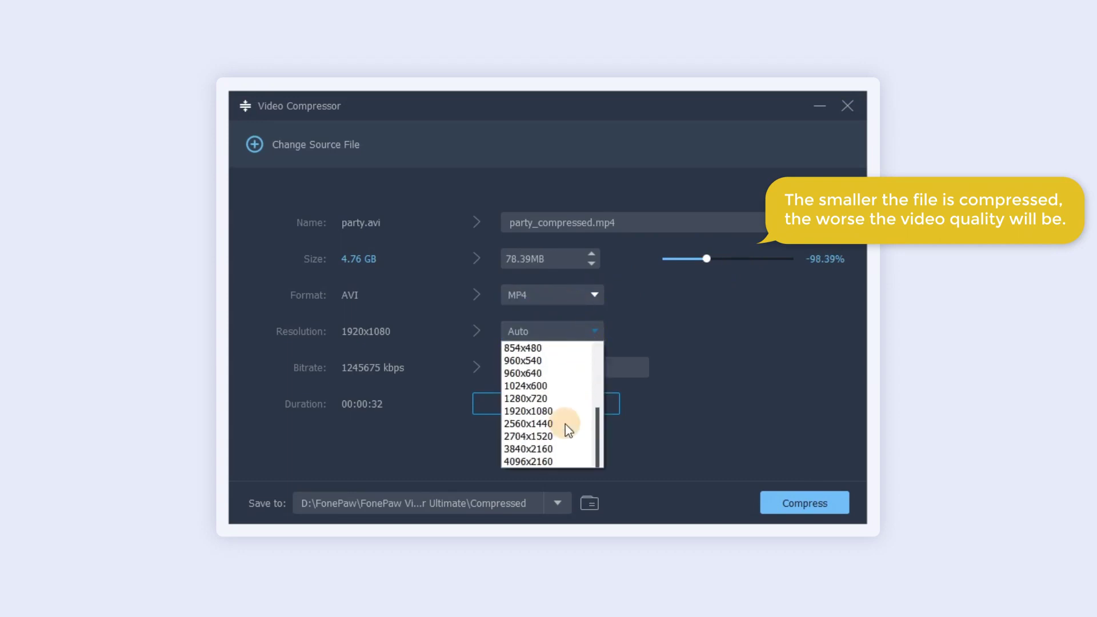
left_click(565, 424)
left_click(550, 405)
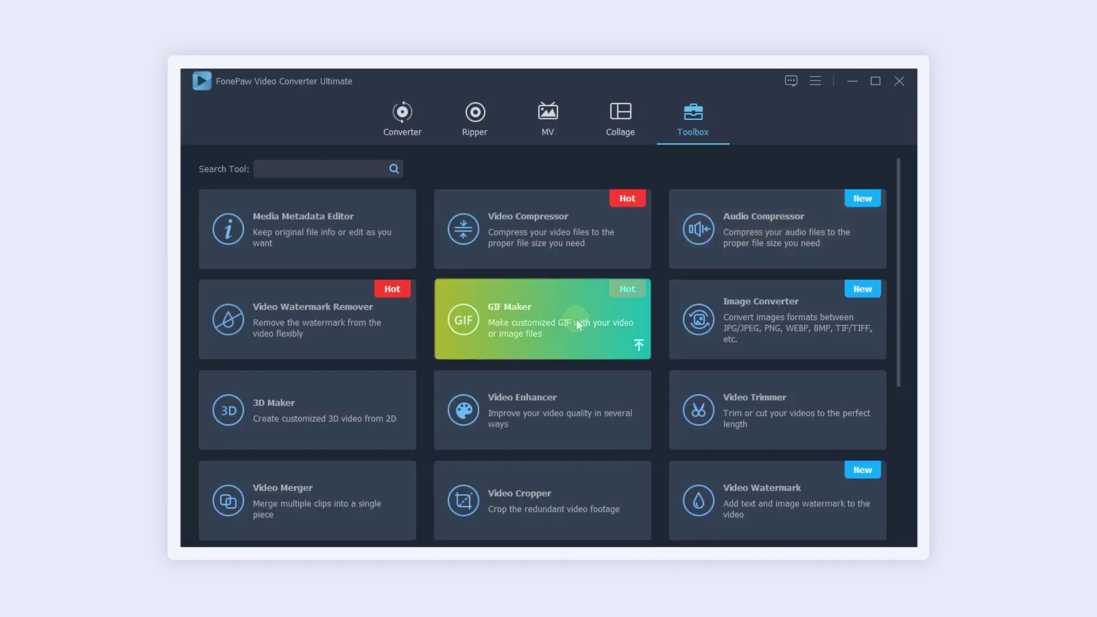
Load video.mp4 into the GIF Maker's Video to GIF tool.
left_click(576, 319)
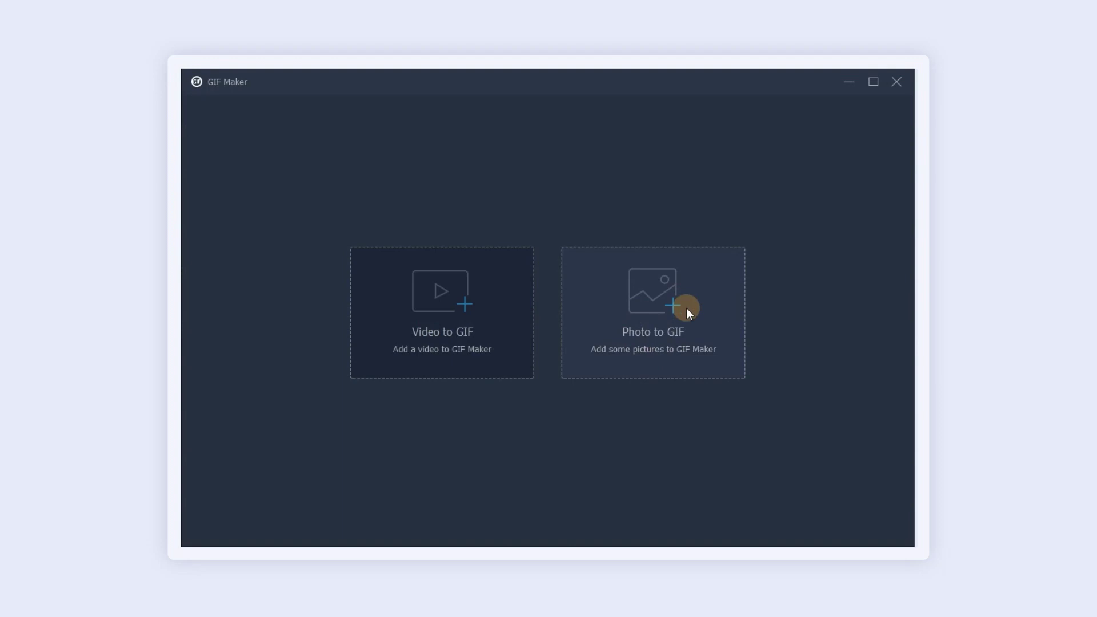
left_click(427, 307)
left_click(347, 199)
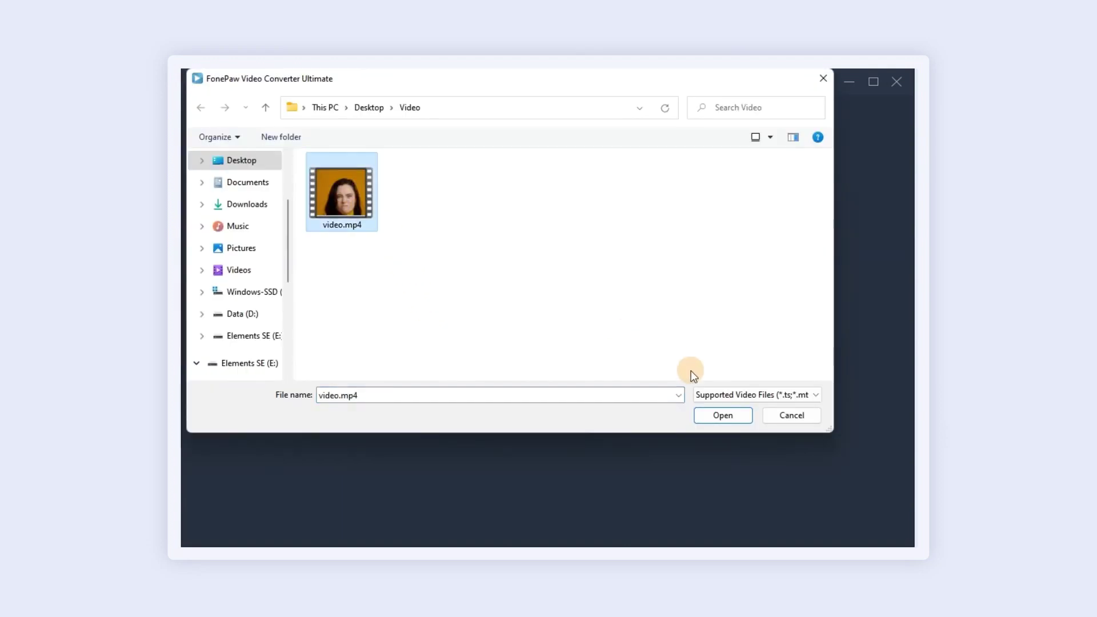
left_click(721, 414)
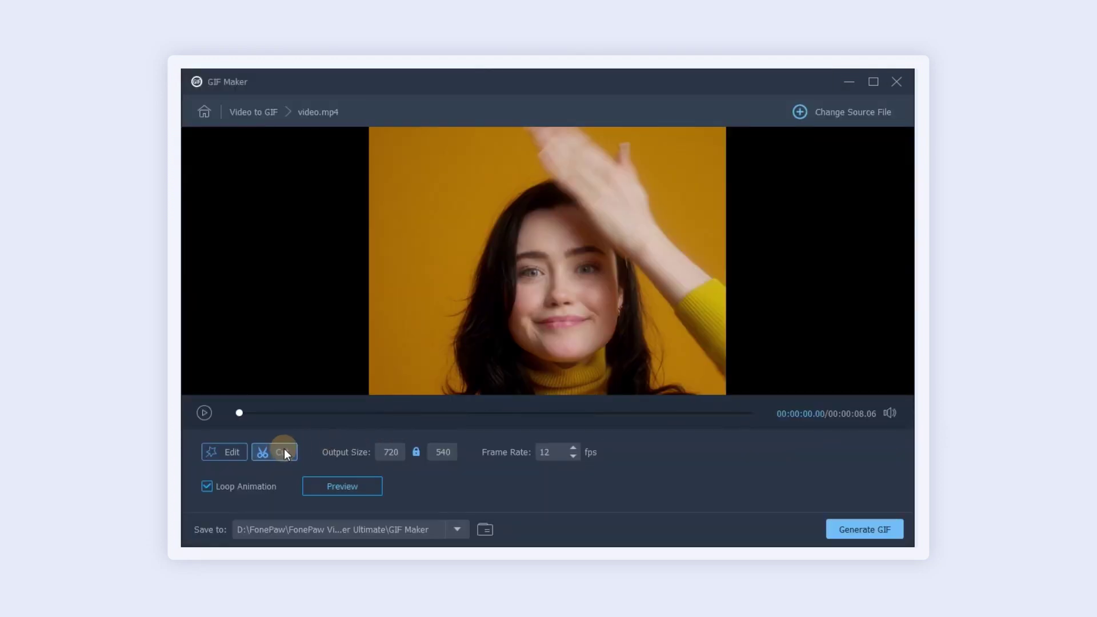
Trim the clip to 5.01 s, crop it to 2648x1918, generate video.gif and open it.
left_click(283, 452)
left_click(789, 487)
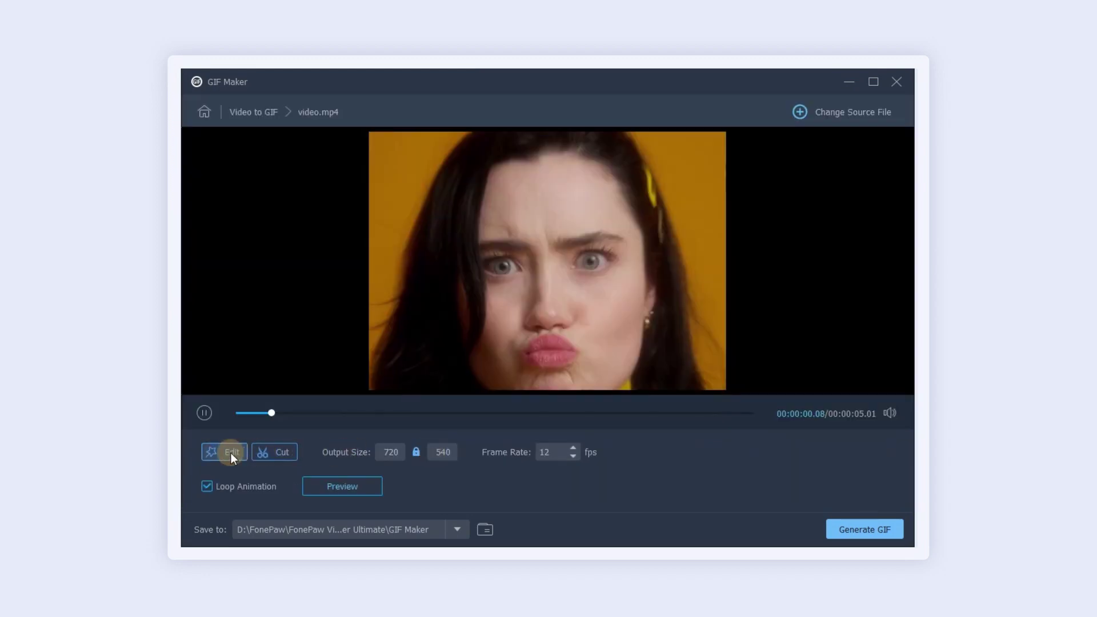
left_click(231, 453)
left_click_drag(271, 153, 286, 171)
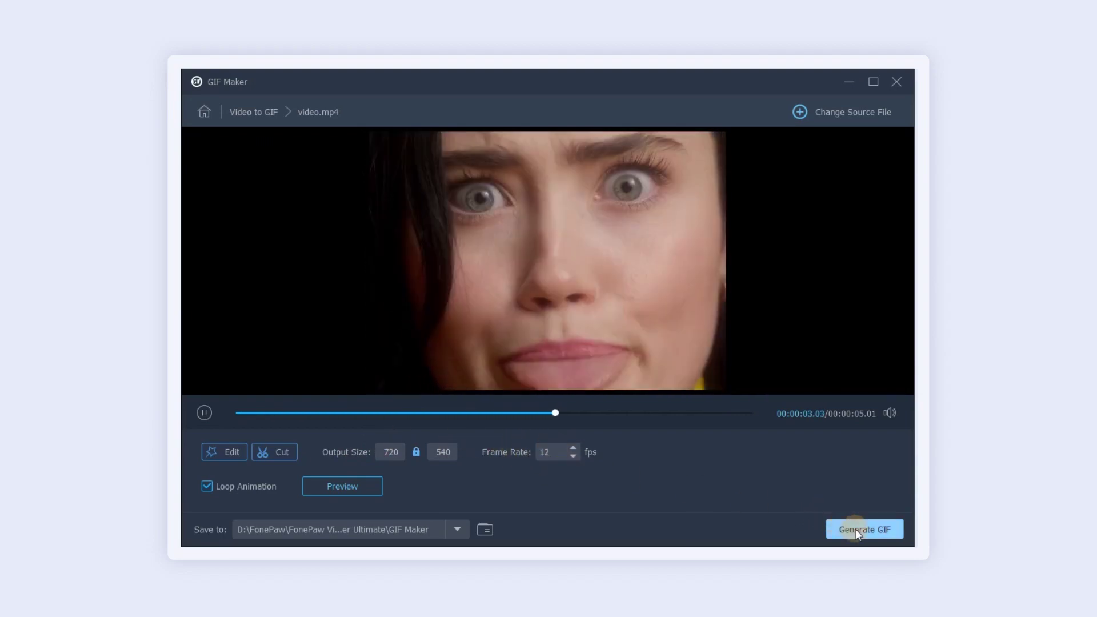
left_click(855, 529)
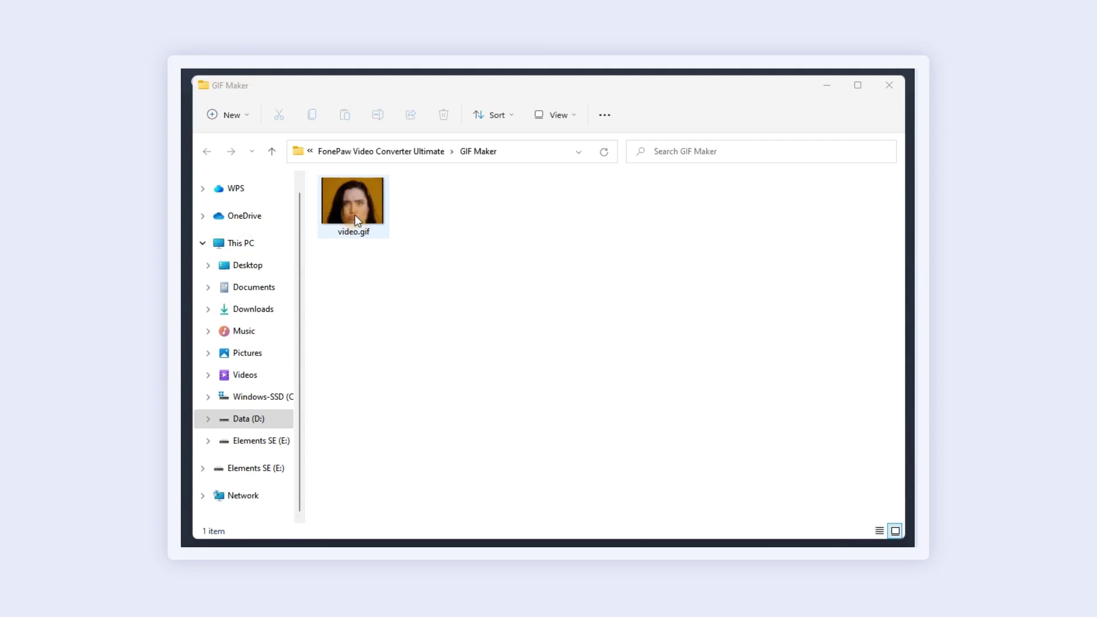
double_click(355, 215)
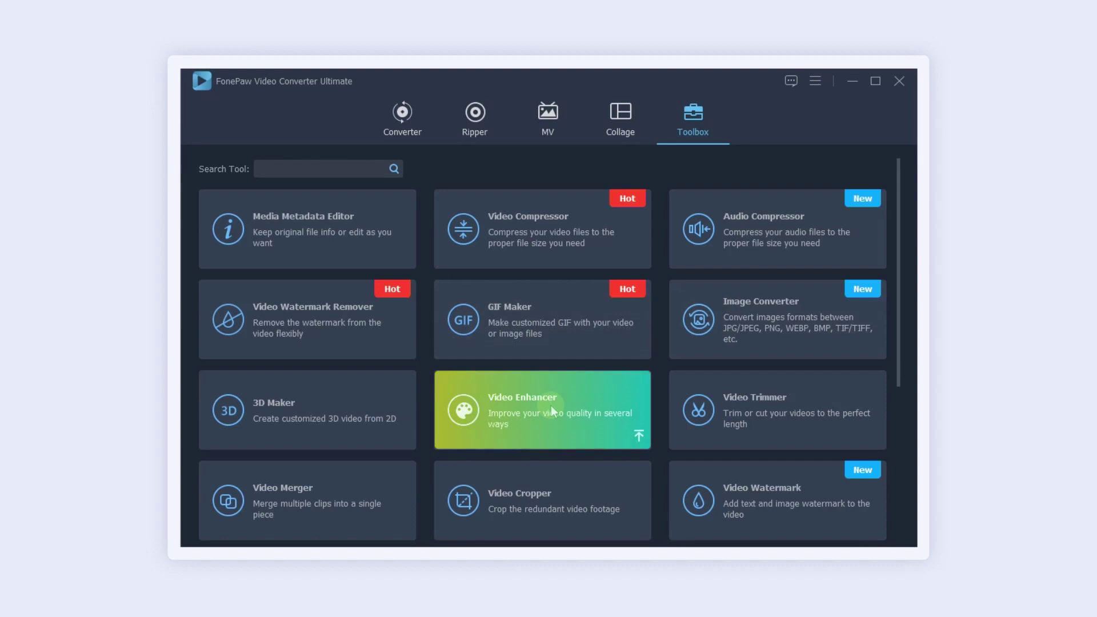
Load video.mp4 into the Video Enhancer.
left_click(552, 408)
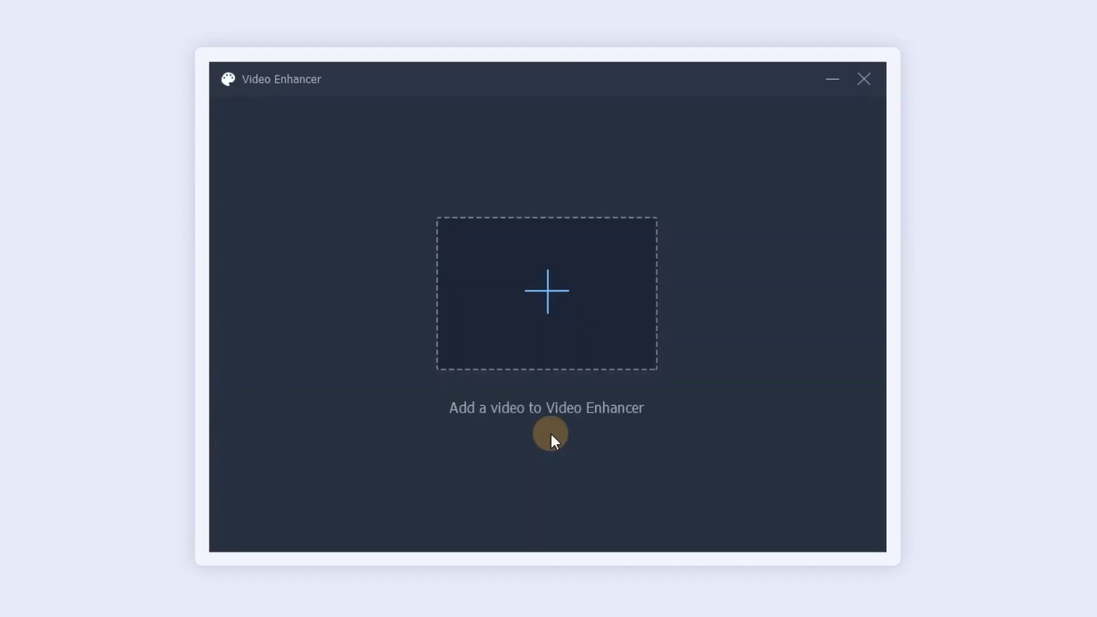
left_click(553, 267)
left_click(369, 268)
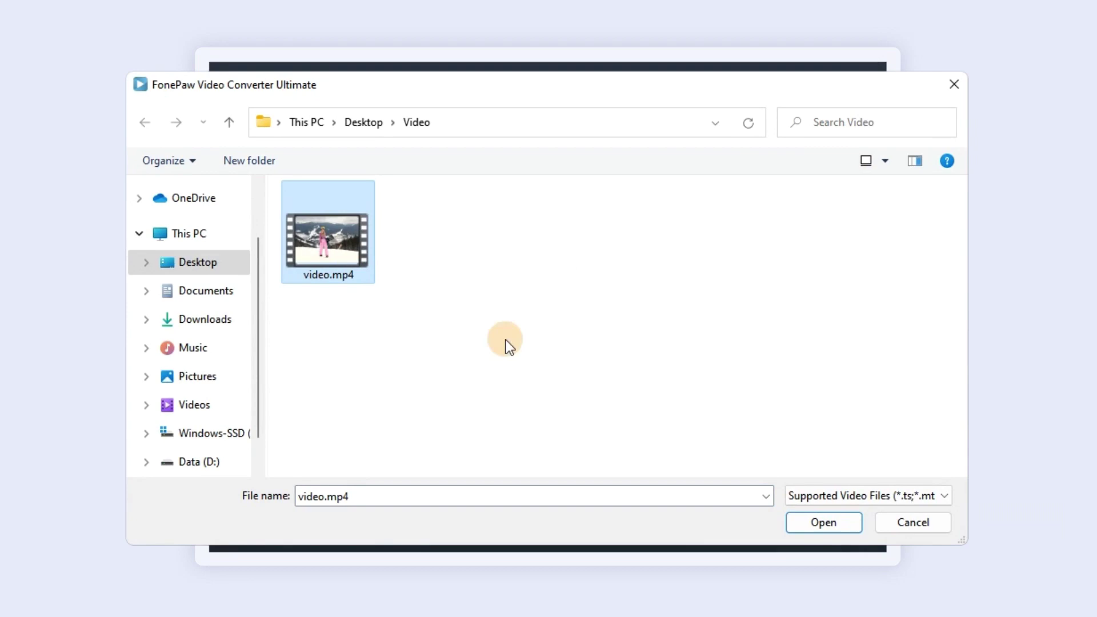
left_click(827, 522)
Enable resolution upscaling, brightness/contrast optimisation, noise removal and shake reduction.
mouse_move(254, 216)
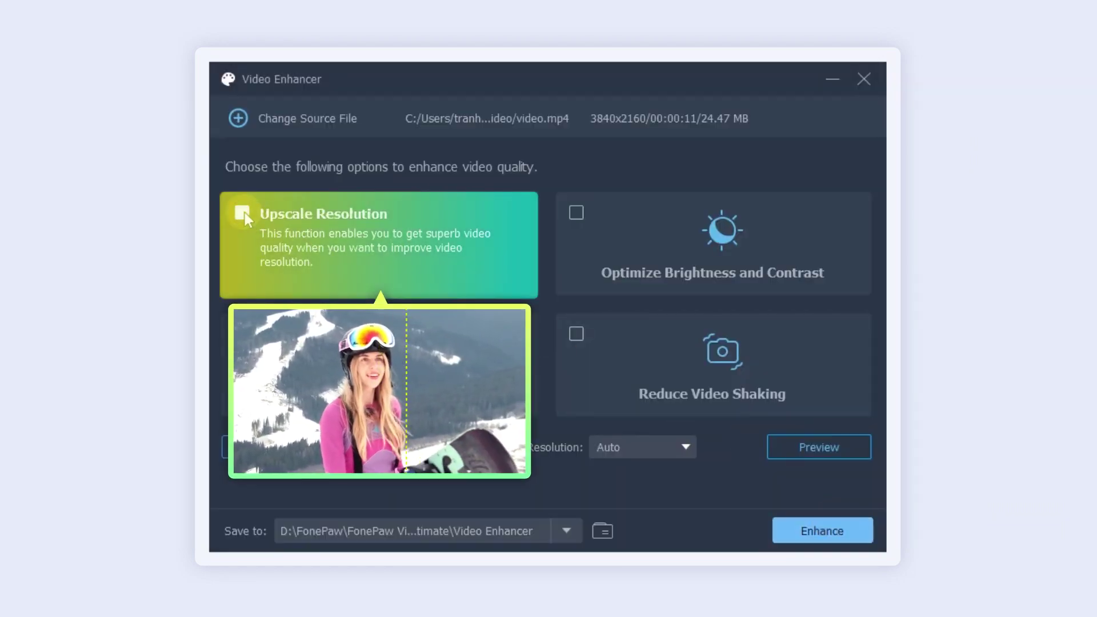
left_click(242, 213)
mouse_move(591, 228)
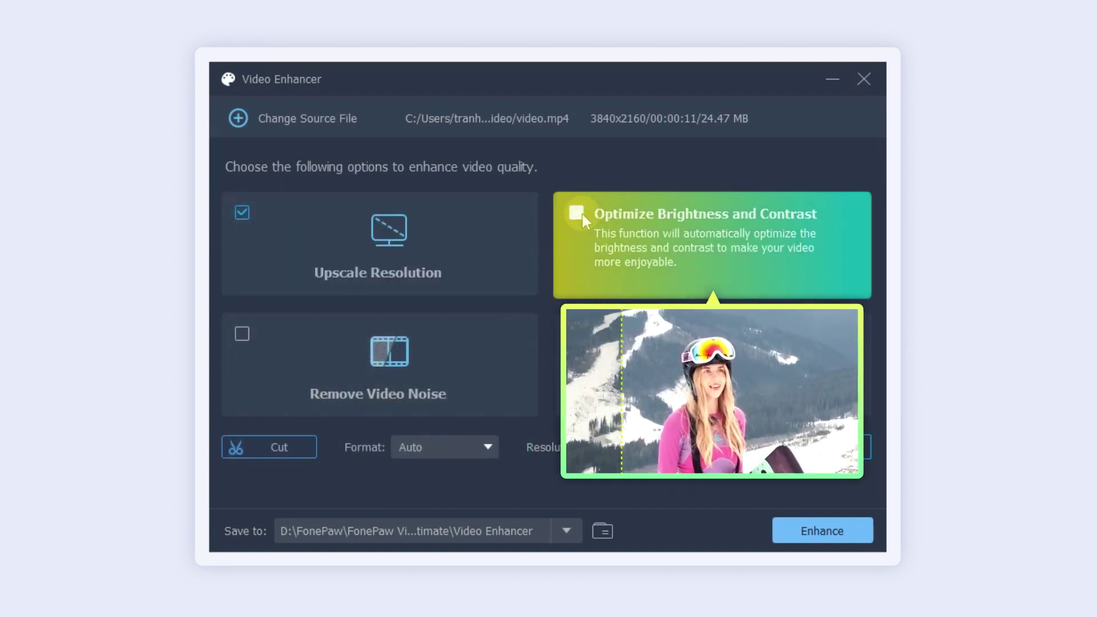
left_click(578, 214)
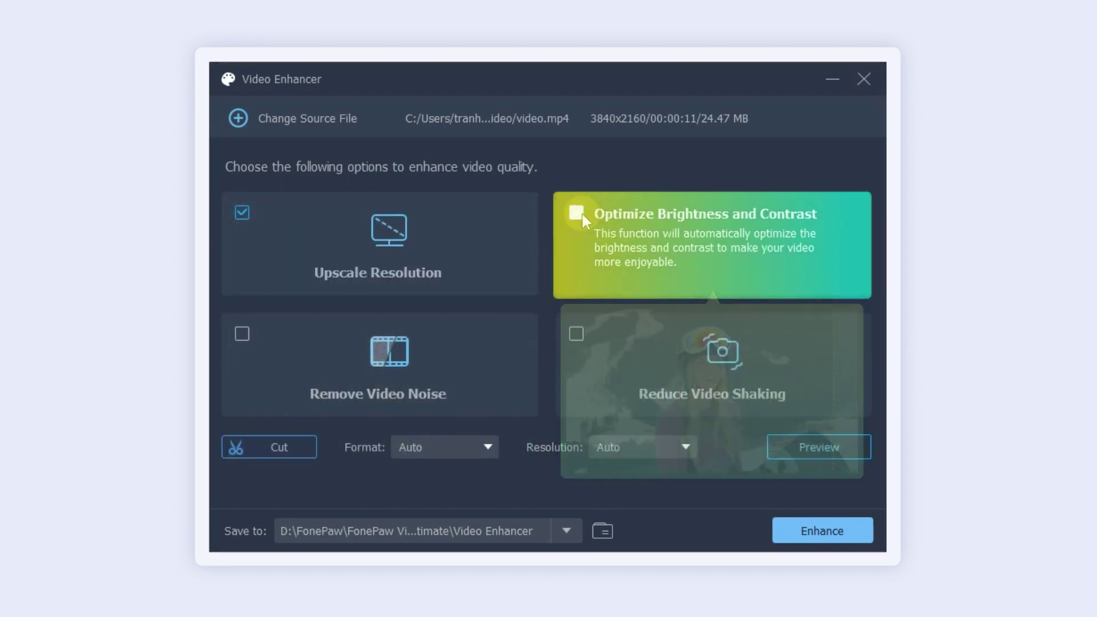
mouse_move(242, 333)
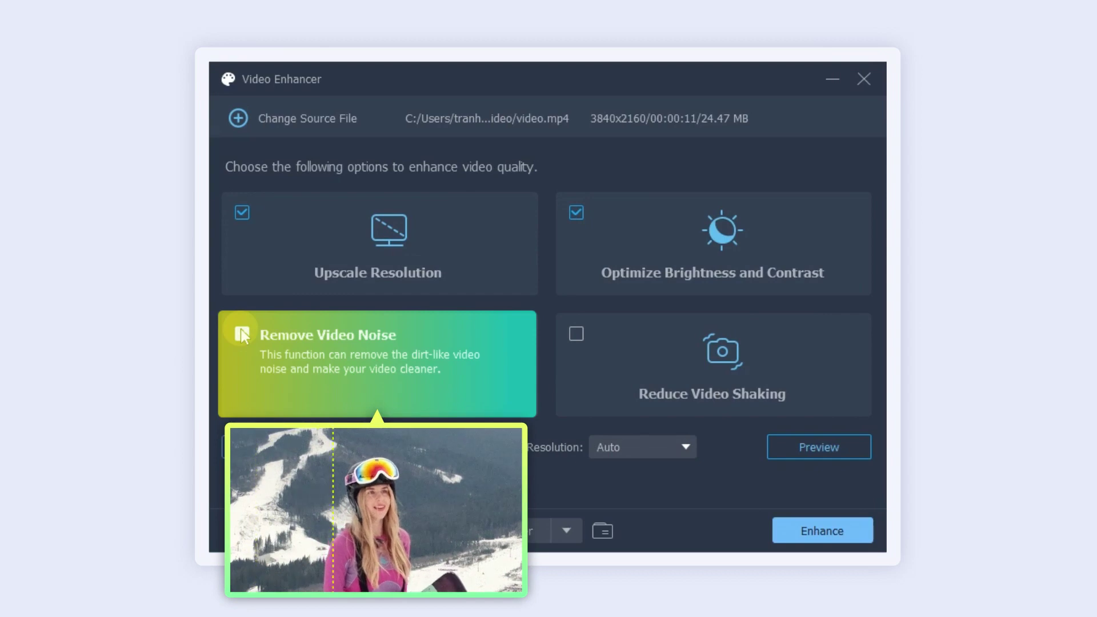
left_click(242, 335)
mouse_move(572, 333)
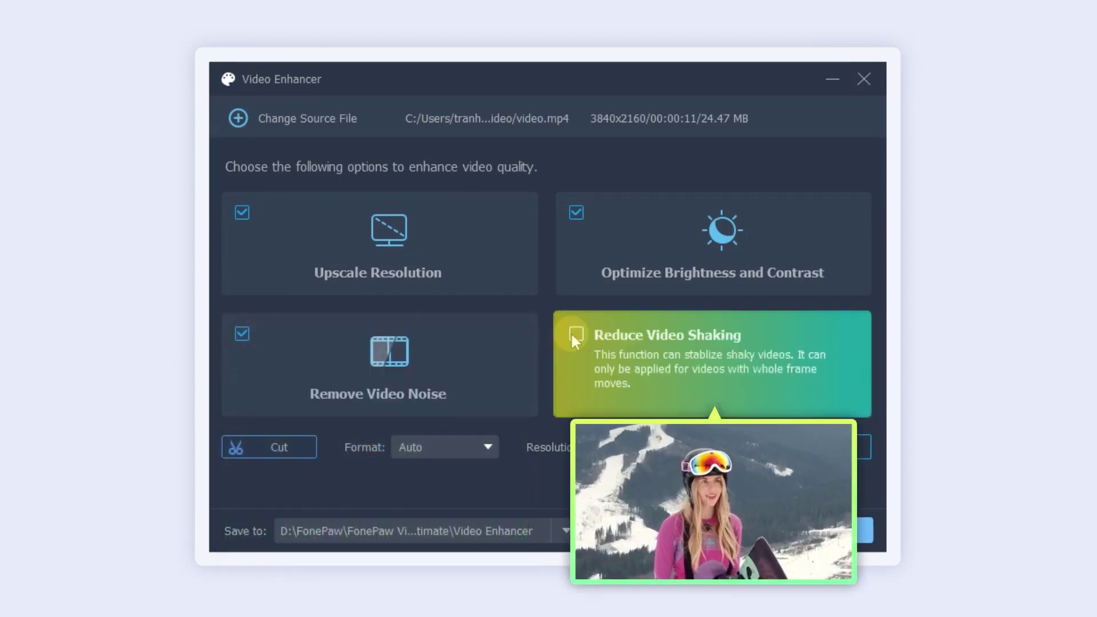
left_click(577, 335)
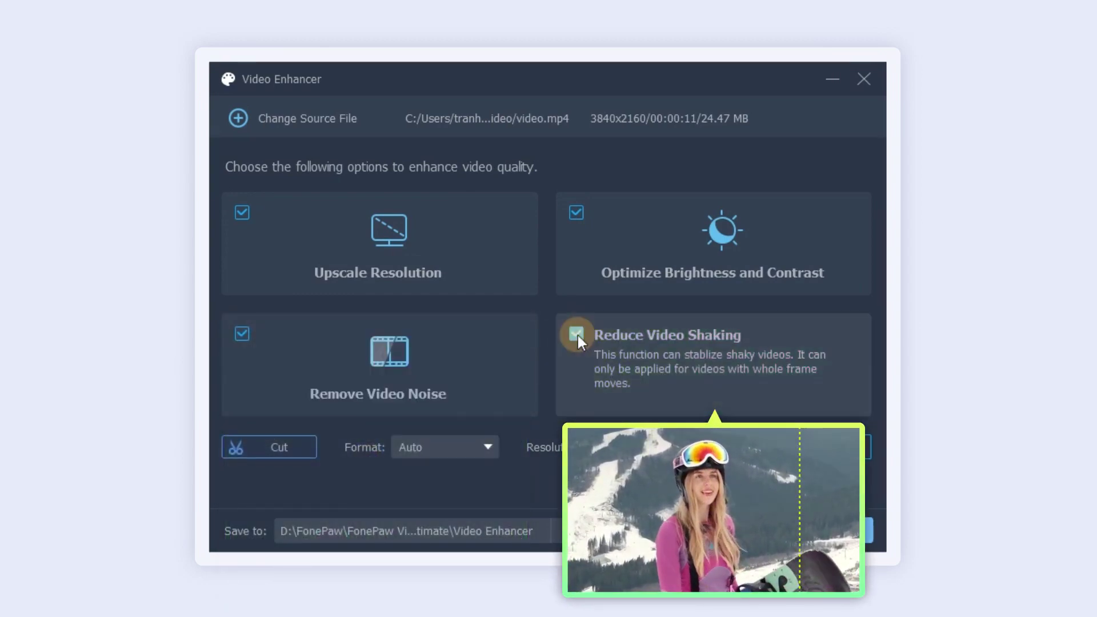
Set the enhanced output to MP4 at 1920x1080.
left_click(485, 447)
left_click(470, 479)
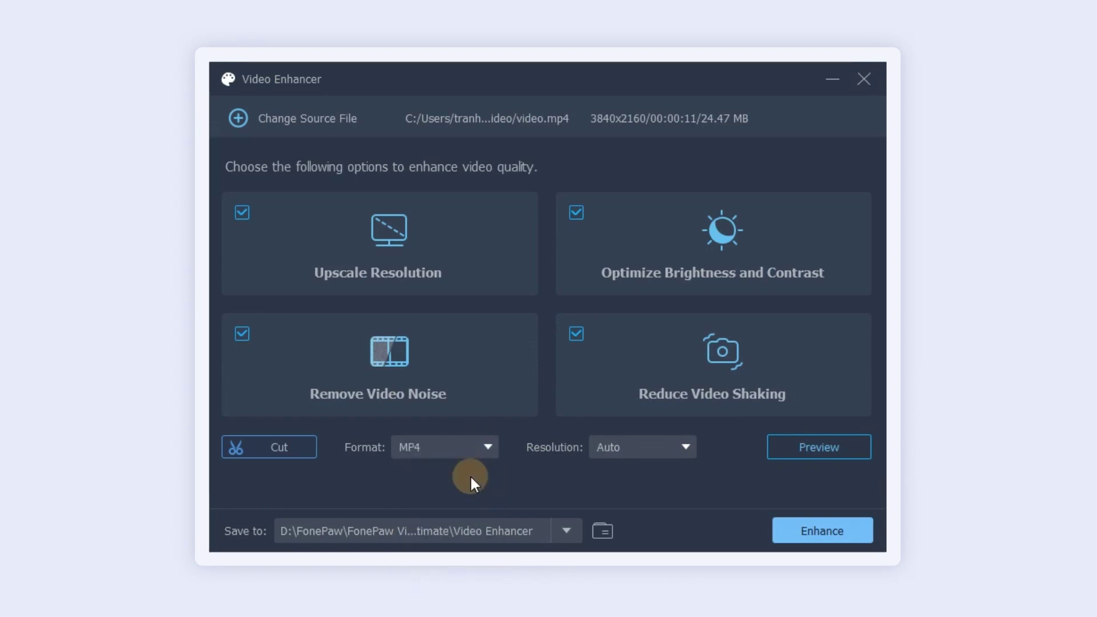
left_click(677, 447)
scroll(665, 495, "down", 3)
left_click(640, 566)
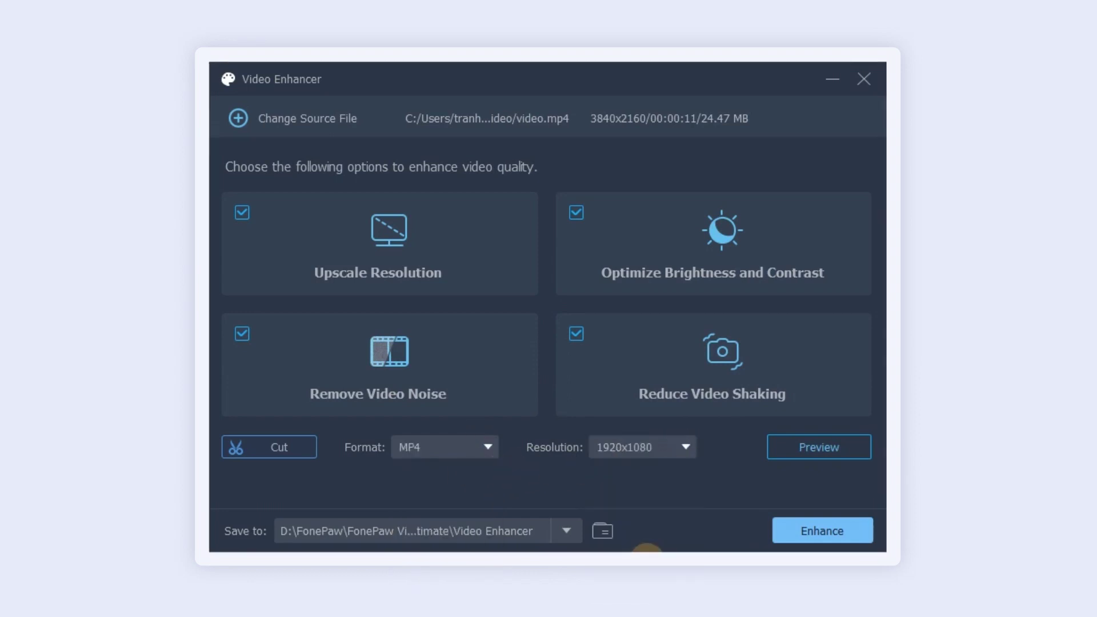
Trim the clip to about five seconds and preview the enhanced video.
left_click(273, 450)
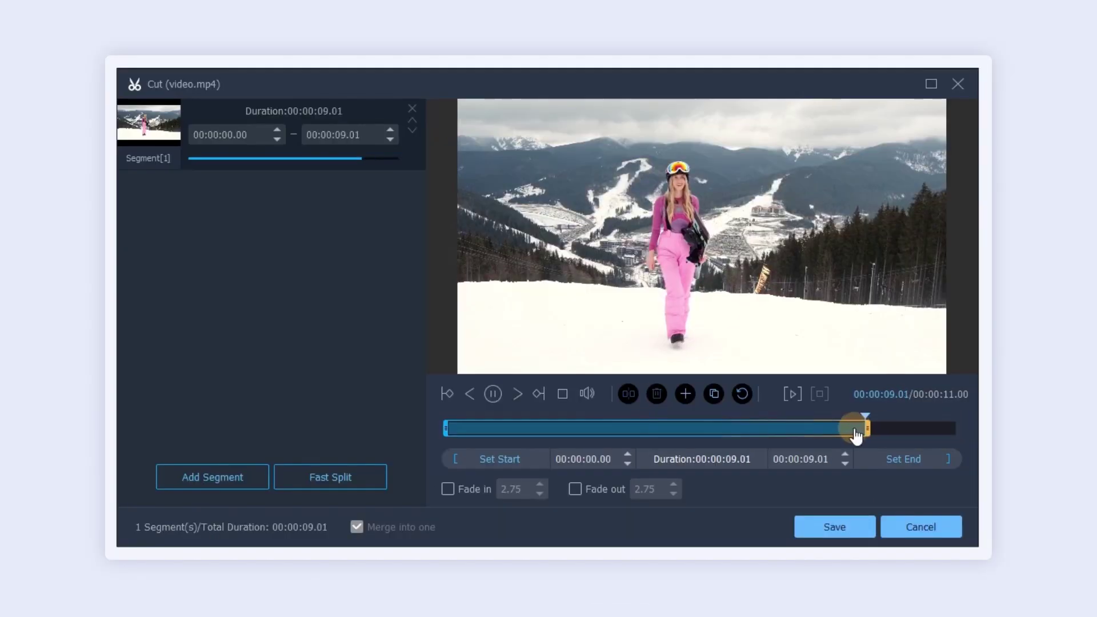
left_click_drag(855, 426, 711, 427)
left_click(835, 527)
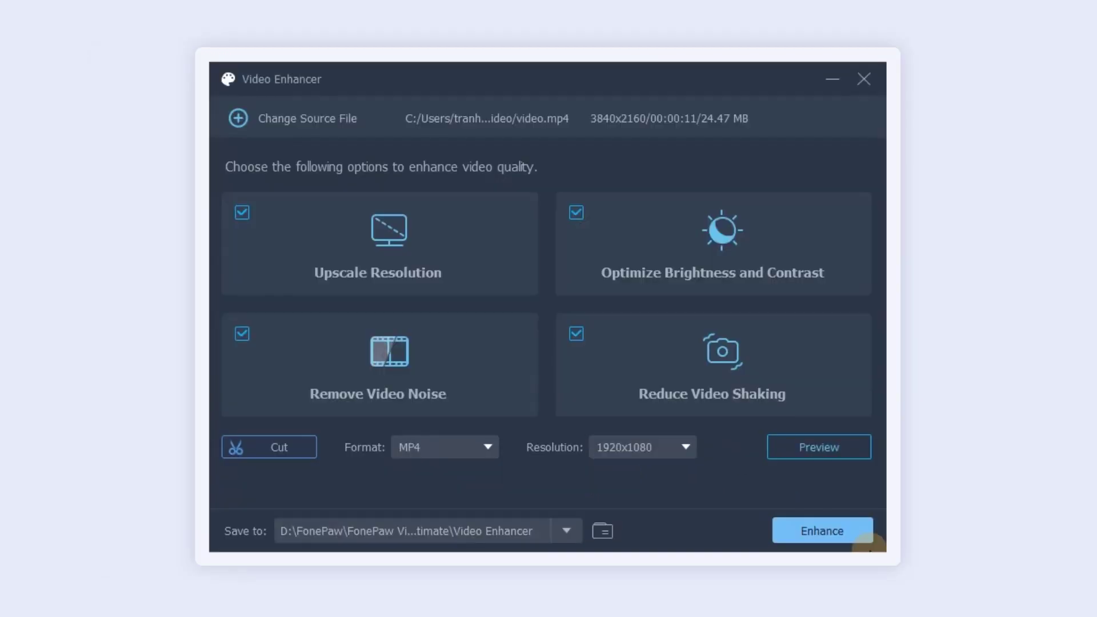
left_click(820, 442)
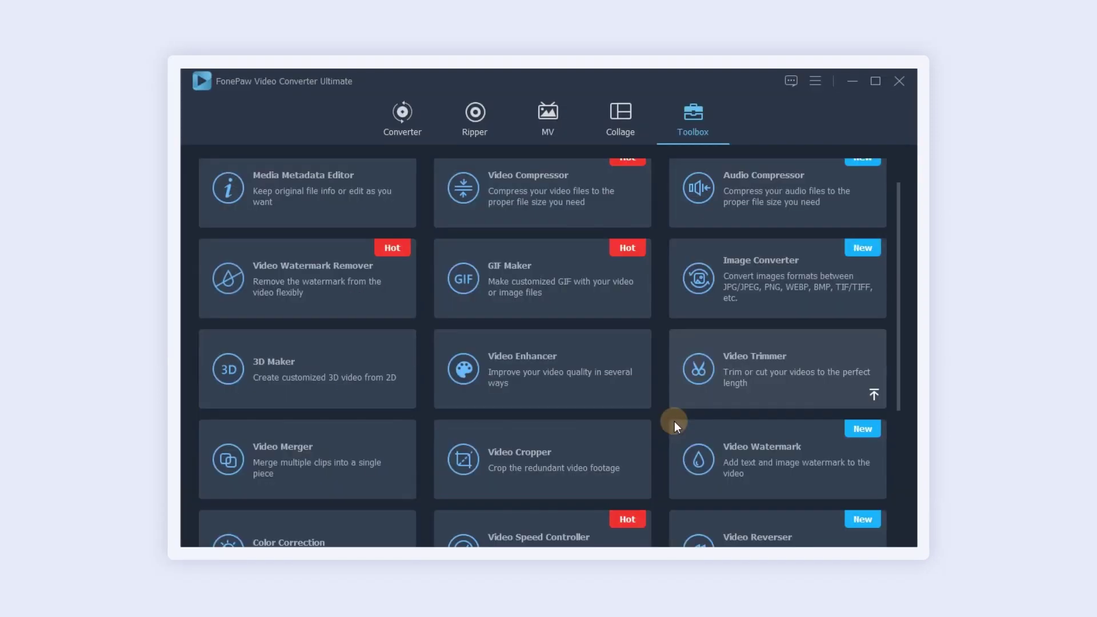
Load video.mp4 into the Video Watermark tool.
left_click(755, 449)
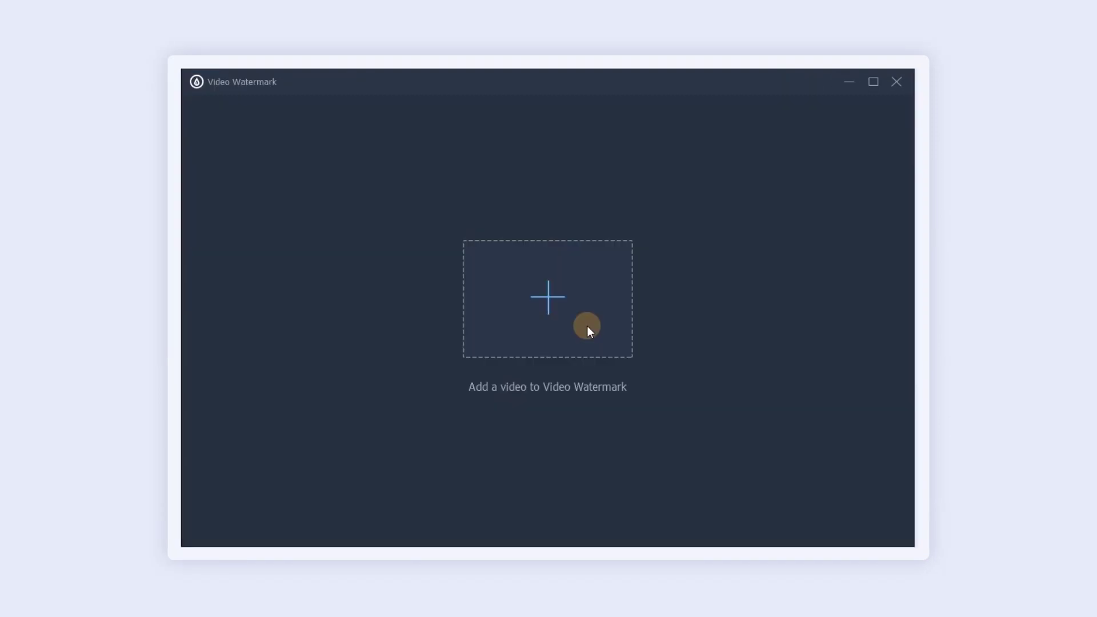
left_click(555, 300)
left_click(378, 246)
left_click(749, 469)
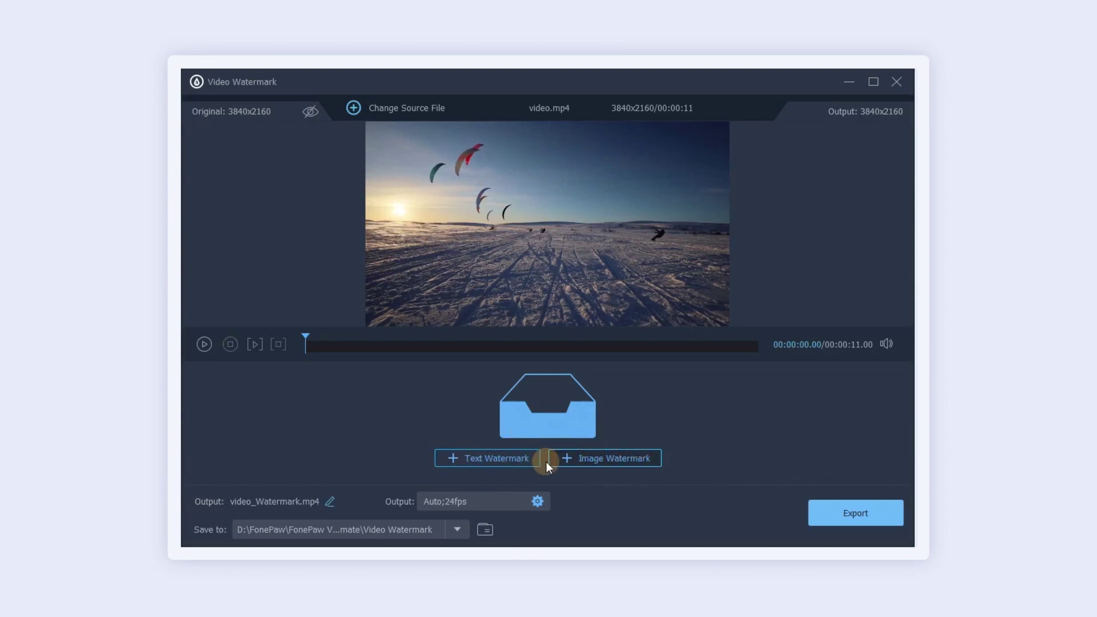
Add a 'FonePaw' text watermark and place it in the video's top-right corner.
left_click(492, 458)
left_click_drag(720, 386, 571, 379)
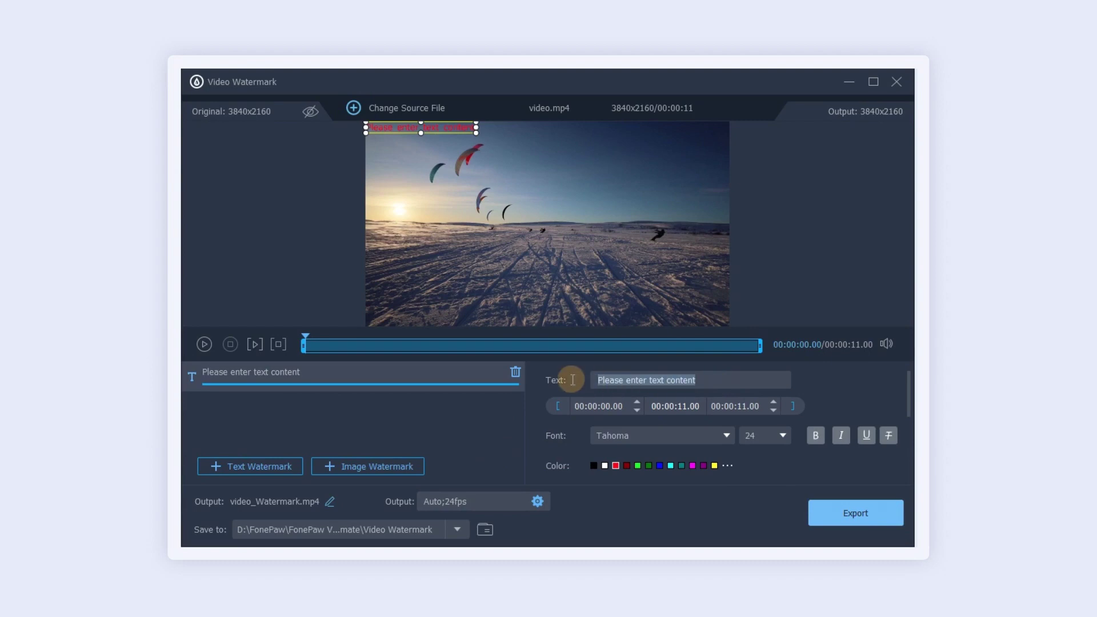
type("FonePaw")
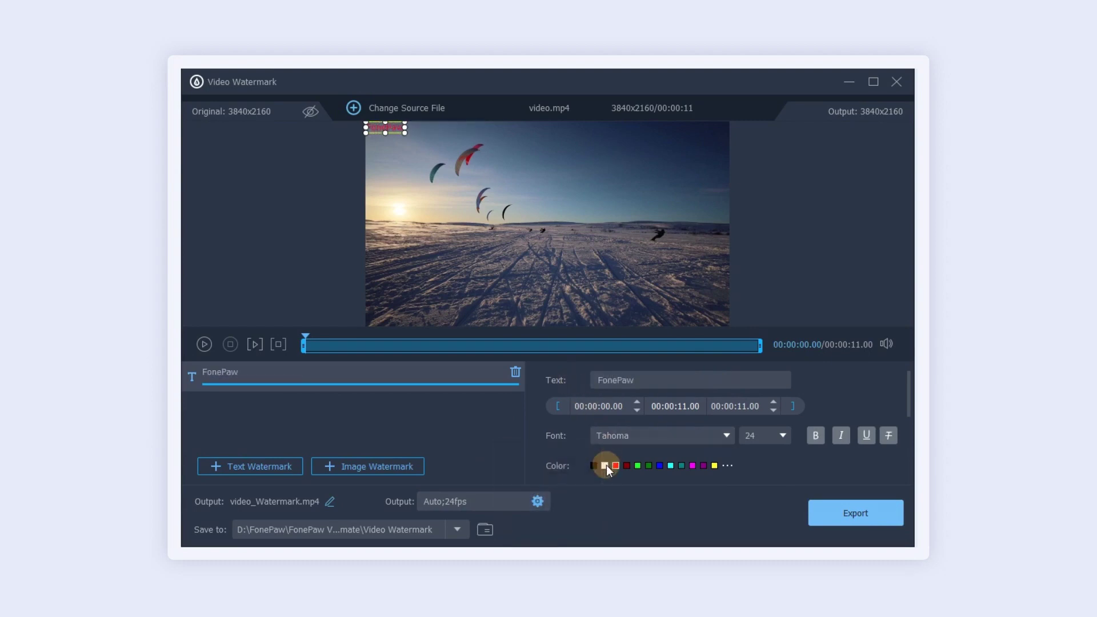
mouse_move(384, 127)
left_mouse_down()
mouse_move(429, 140)
mouse_move(703, 133)
left_mouse_up()
Rename the output file to FonePaw video.mp4.
left_click(330, 501)
left_click(231, 501)
type("FonePaw video")
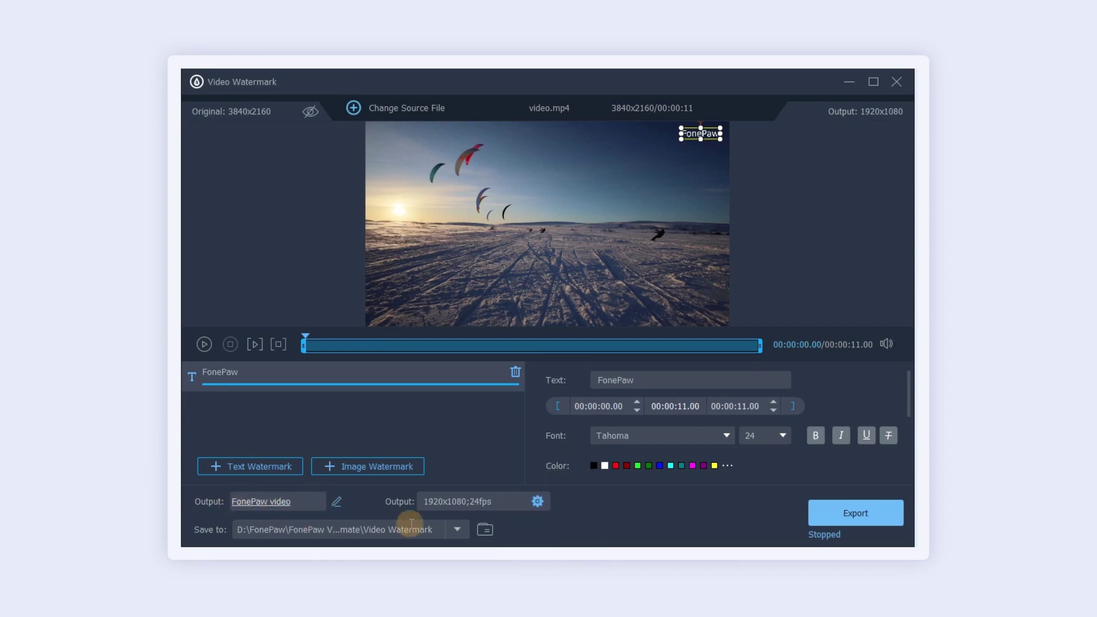
left_click(537, 501)
Keep the output resolution at 1920x1080 and export the watermarked video.
left_click(479, 223)
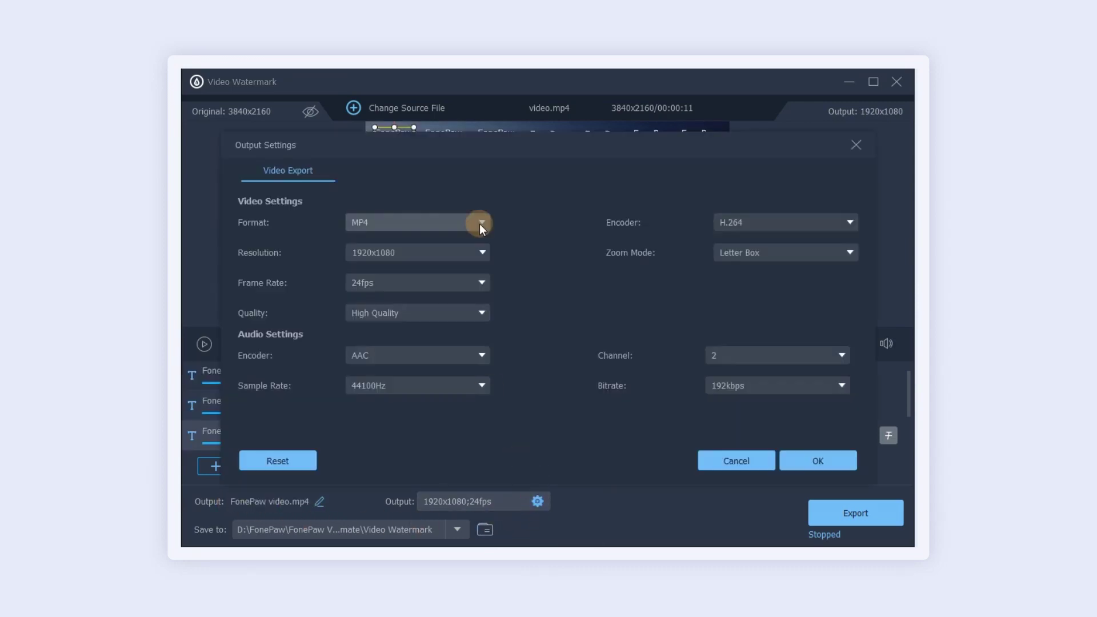
left_click(483, 253)
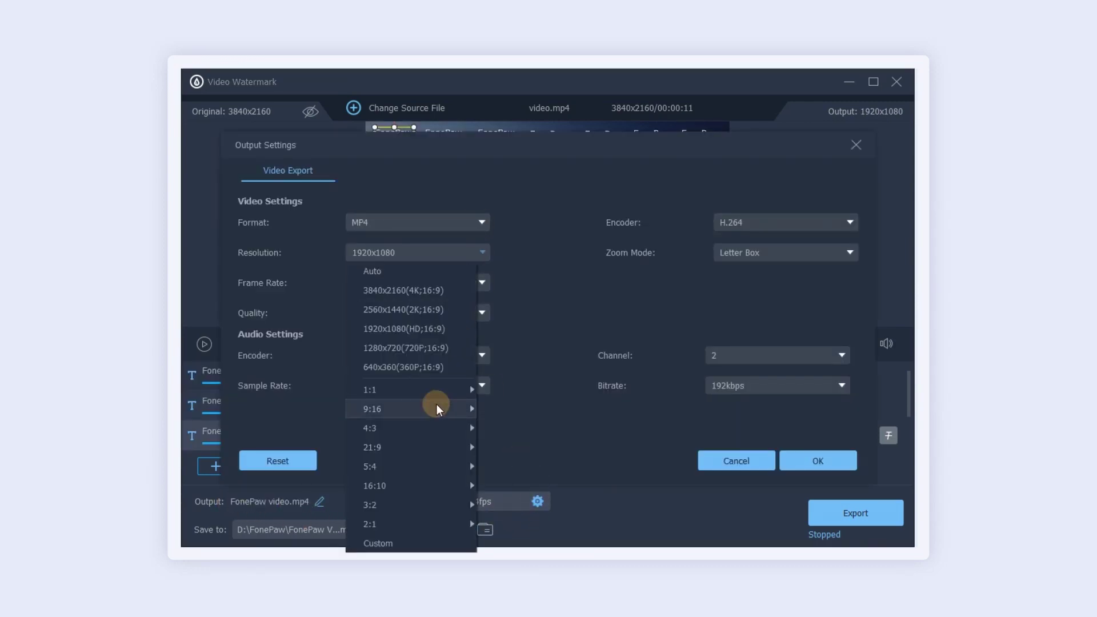
left_click(772, 438)
left_click(845, 462)
left_click(852, 505)
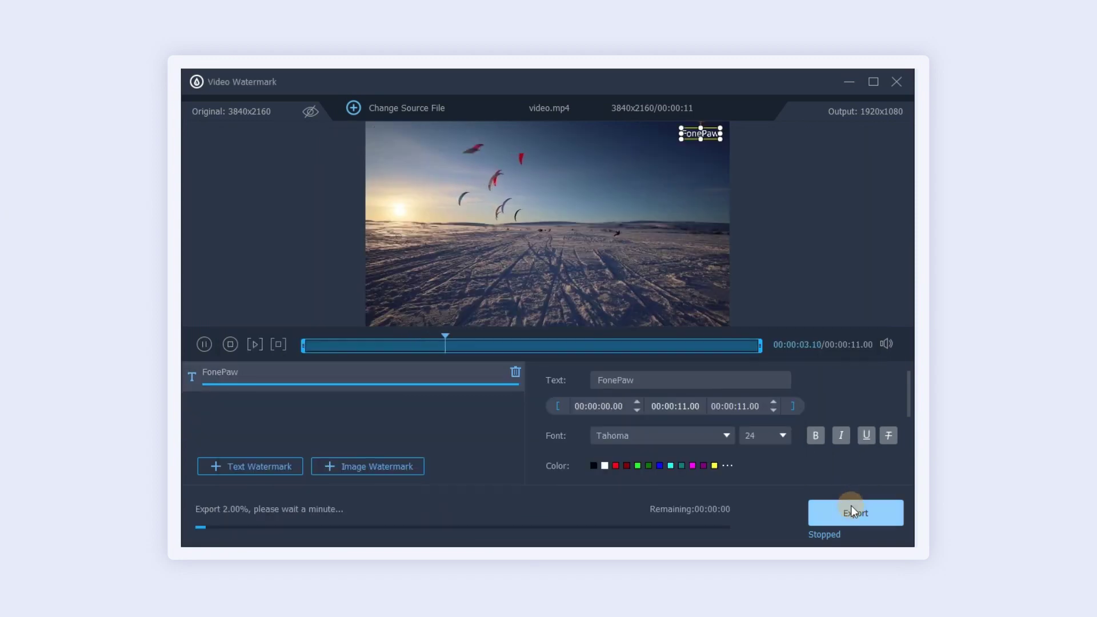
Open Color Correction and load viedo.mp4.
left_click(661, 348)
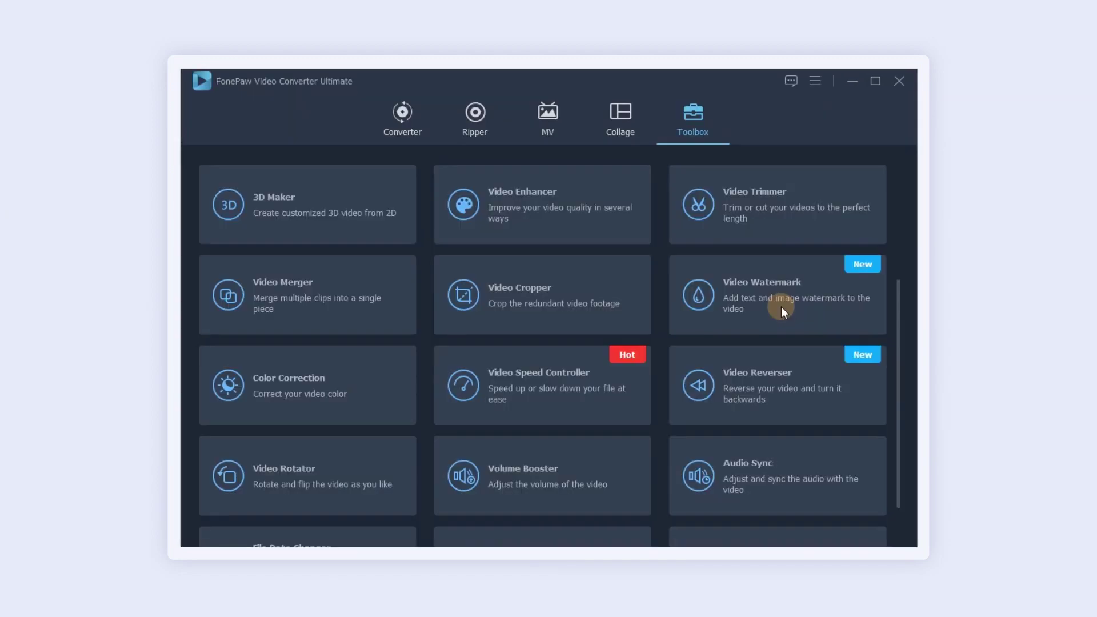
left_click(346, 394)
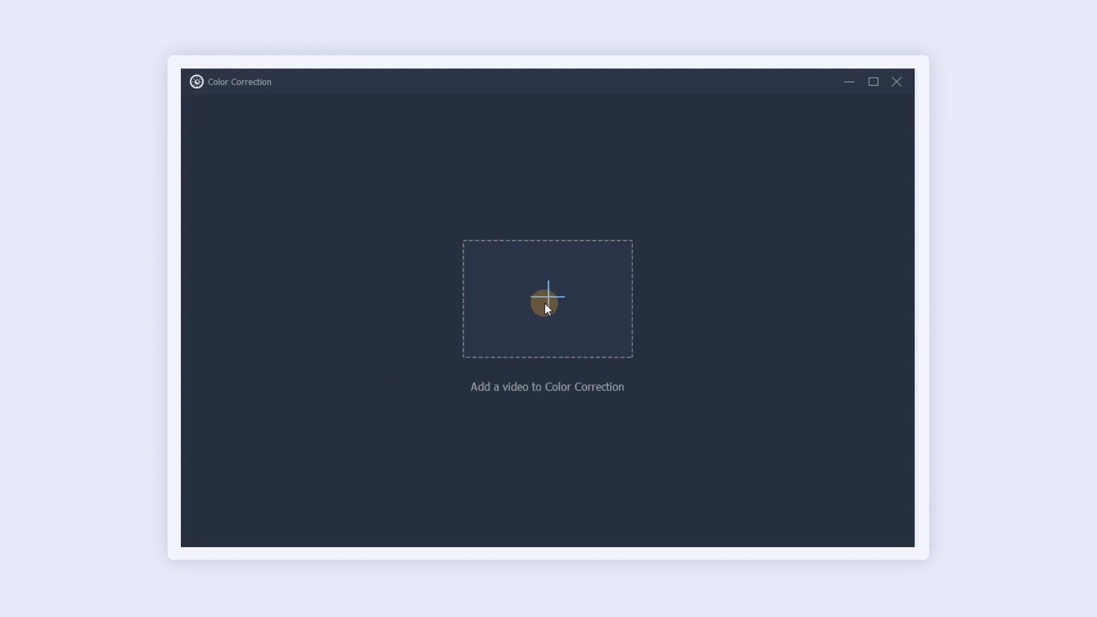
left_click(544, 303)
left_click(377, 250)
left_click(758, 468)
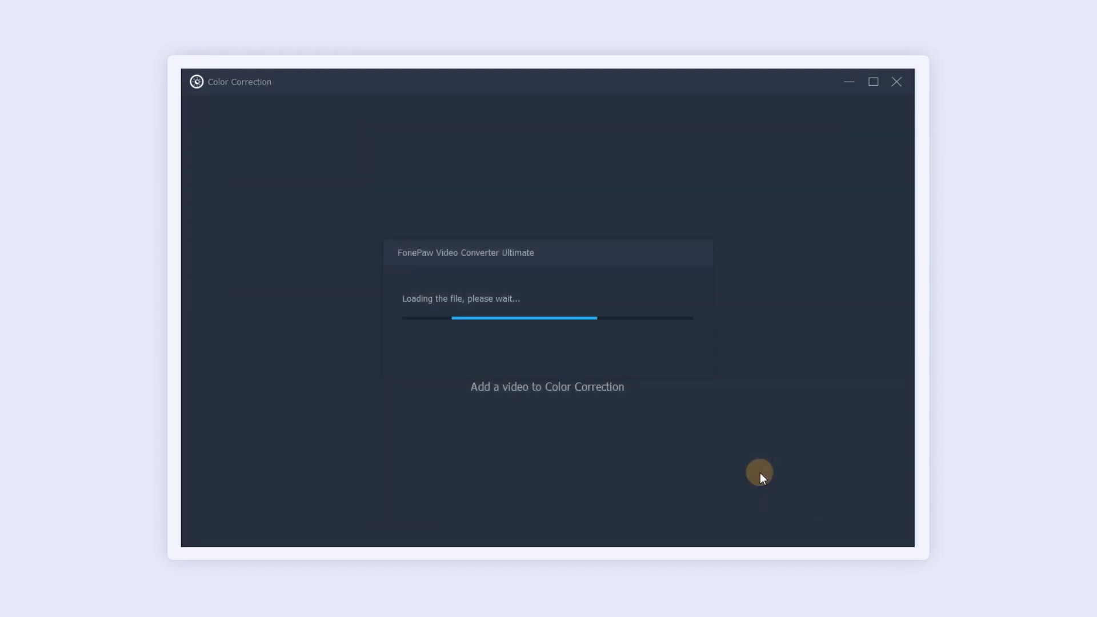
Set contrast 14, saturation 29, brightness -6 and hue -3, then export viedo_adjusted.mp4.
left_click(334, 418)
left_click_drag(336, 417, 328, 419)
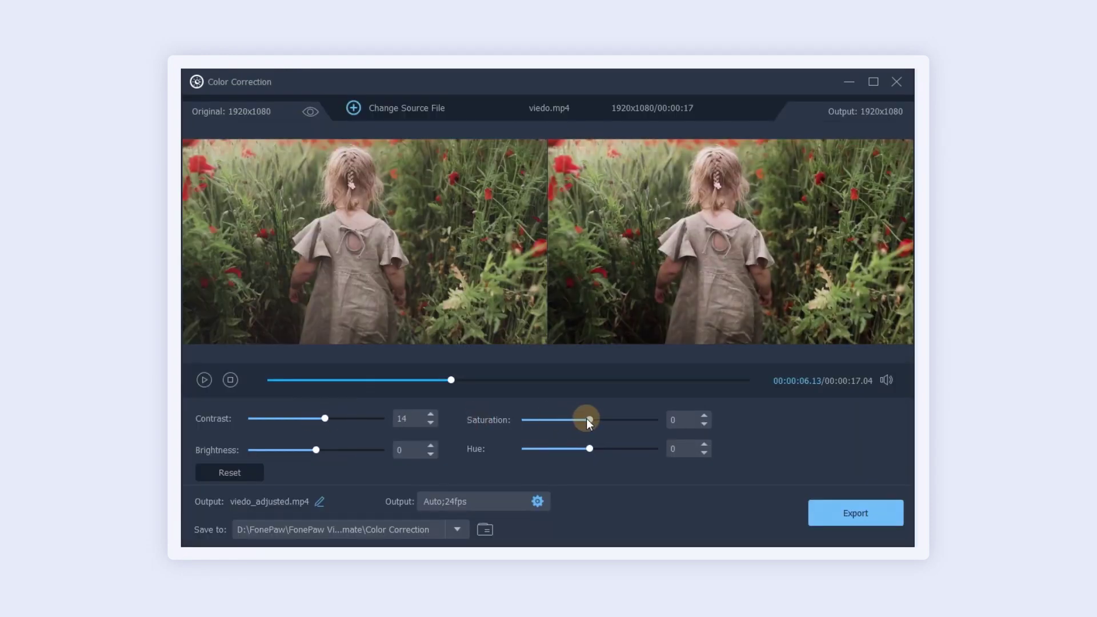
left_click_drag(606, 420, 608, 420)
left_click_drag(315, 449, 312, 451)
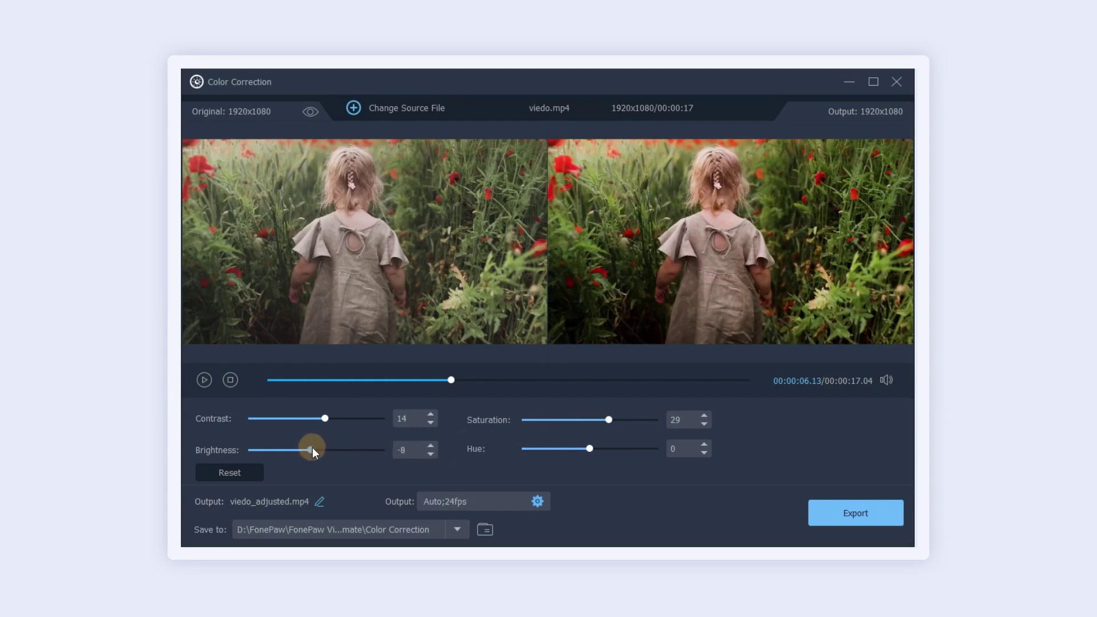
left_click_drag(604, 449, 584, 453)
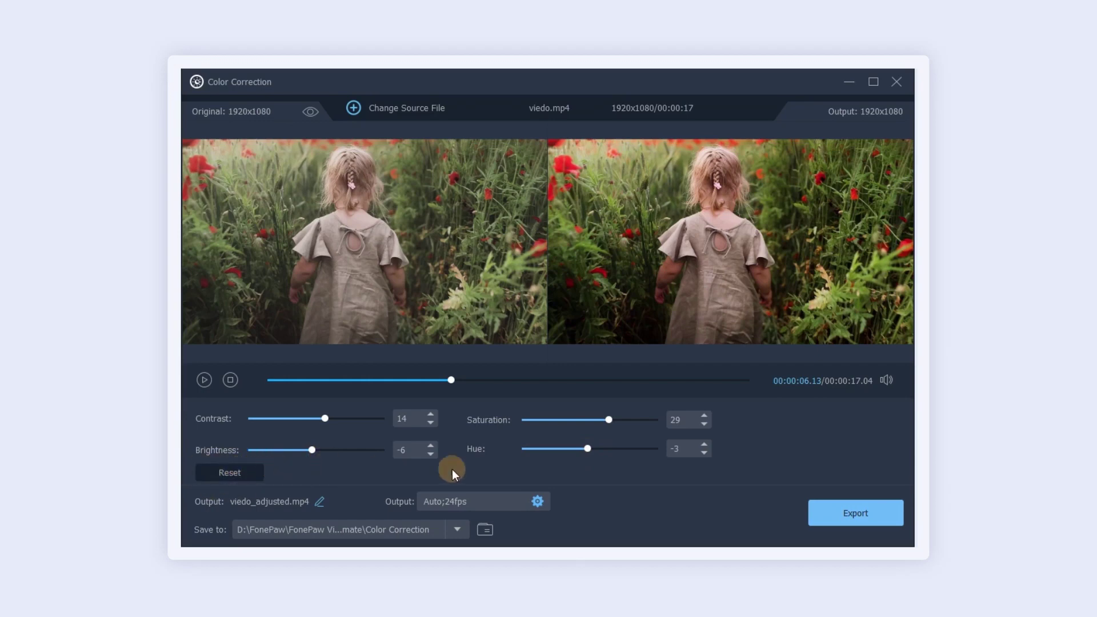
left_click(849, 513)
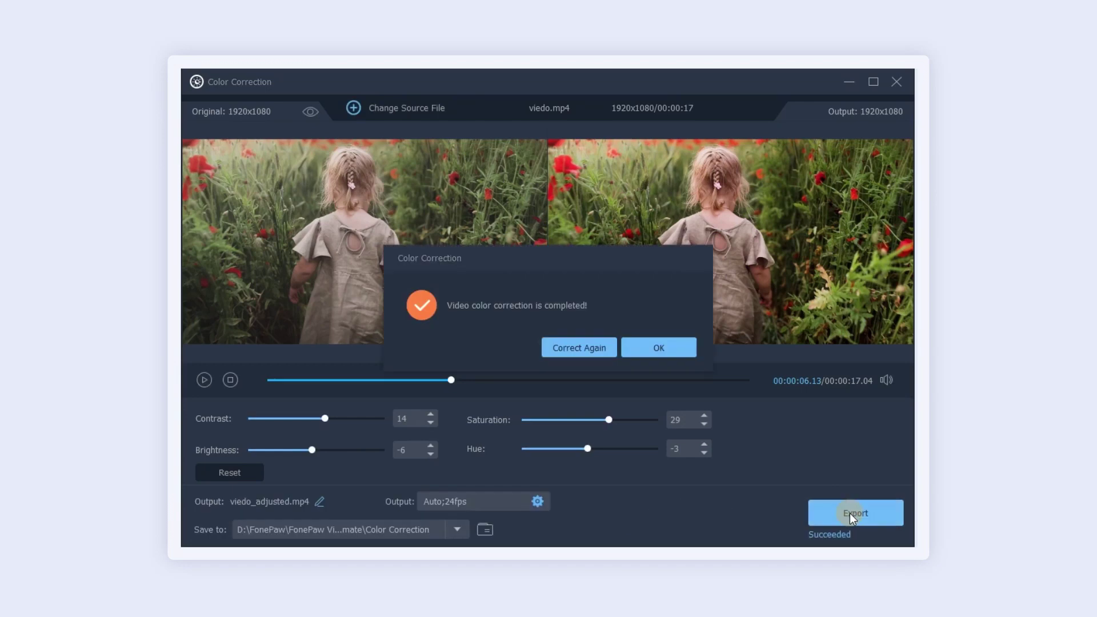
left_click(673, 353)
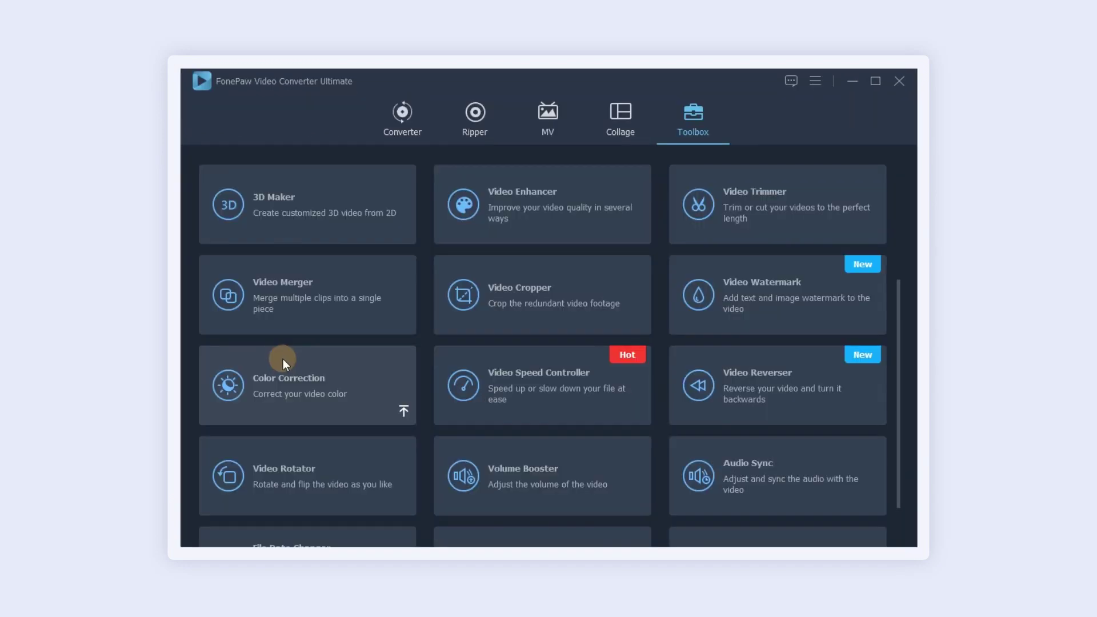
Load sport.mp4 into the Video Speed Controller.
left_click(537, 372)
left_click(543, 310)
left_click(377, 250)
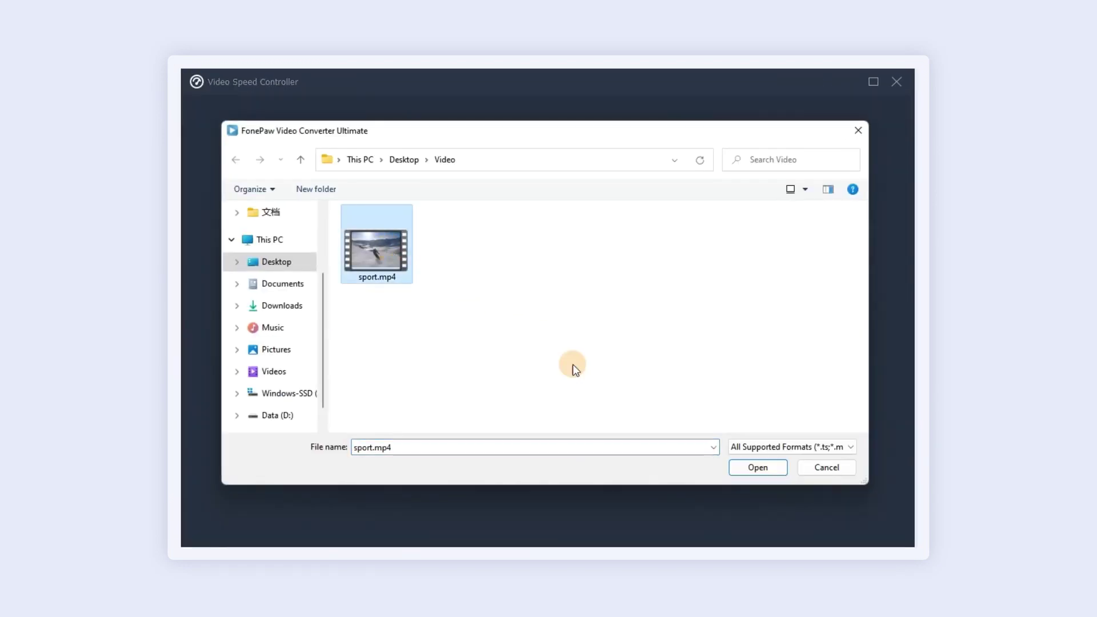
Raise the playback speed up to 8X and export it as sport_speed.mp4.
left_click(580, 445)
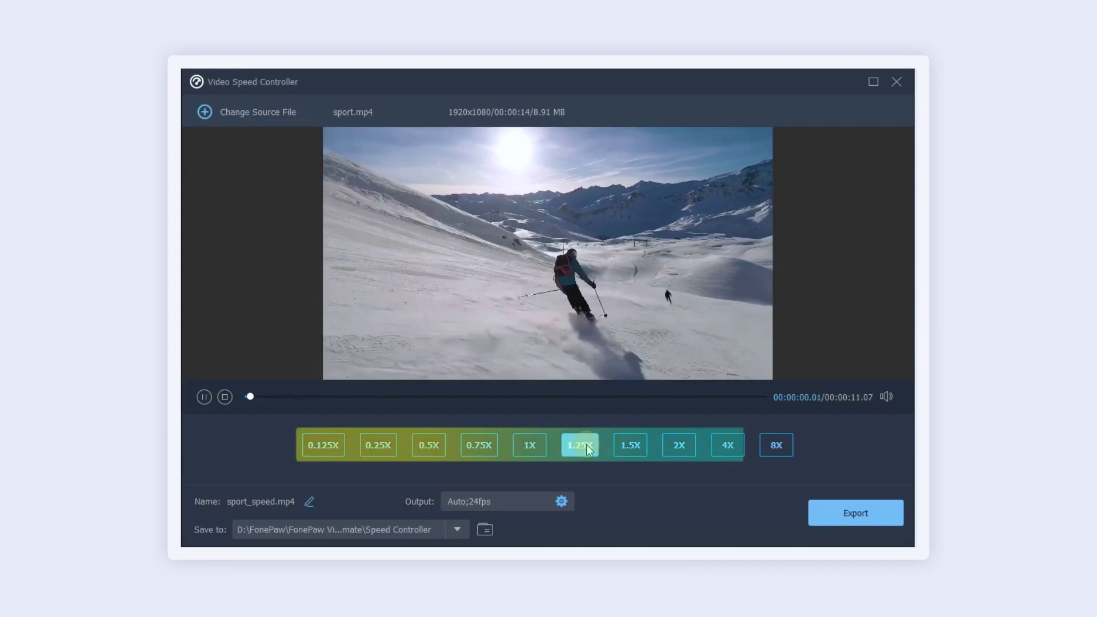
left_click(633, 449)
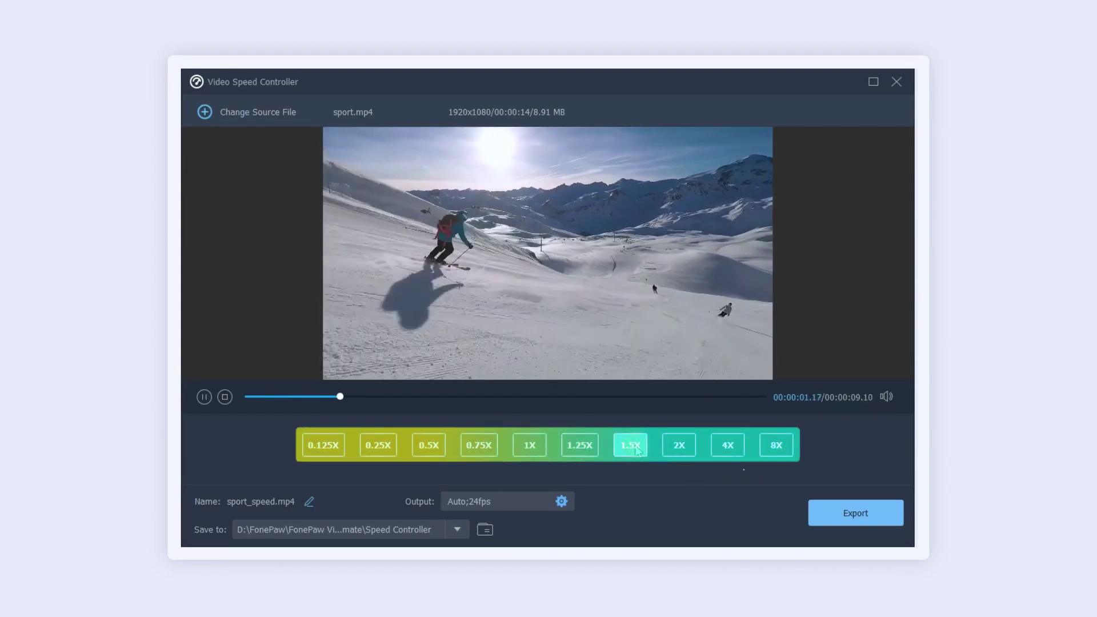
left_click(681, 450)
left_click(726, 449)
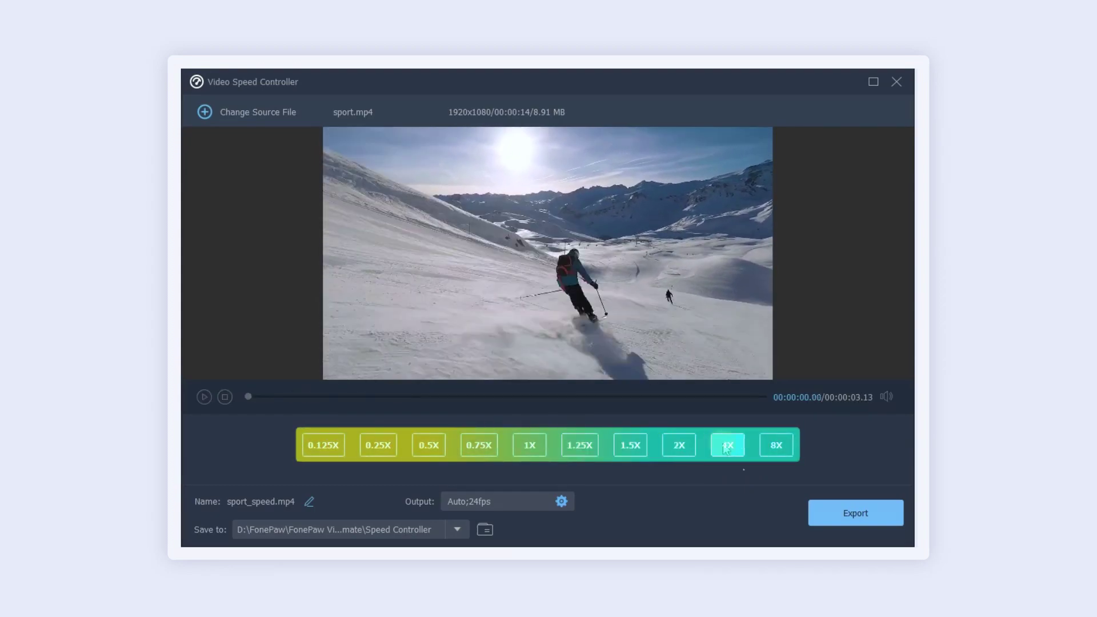
left_click(852, 515)
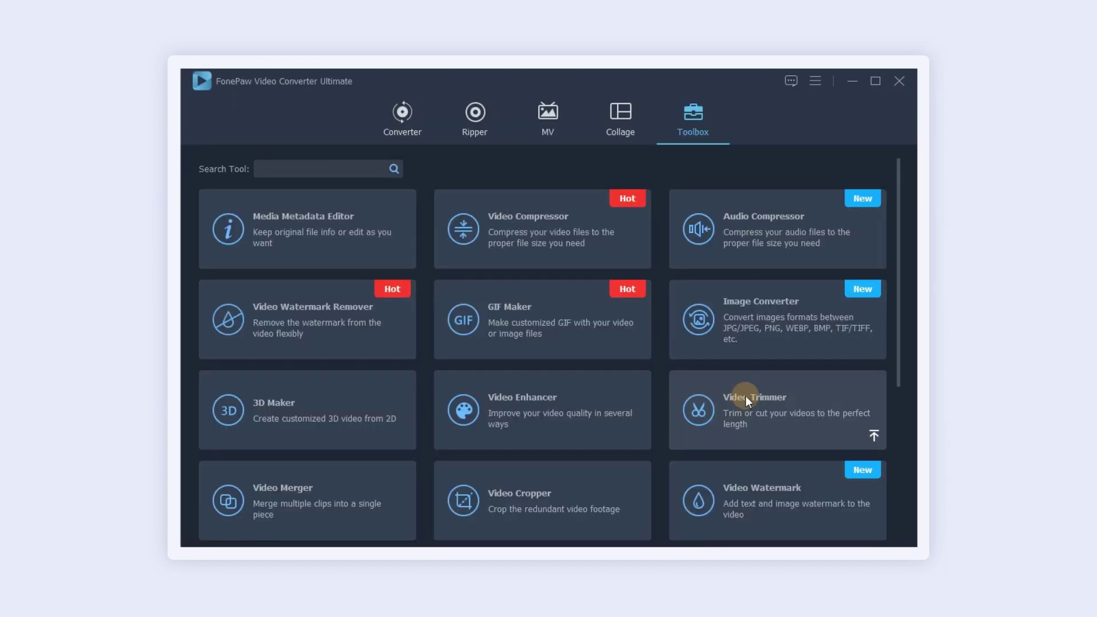
scroll(746, 397, "down", 2)
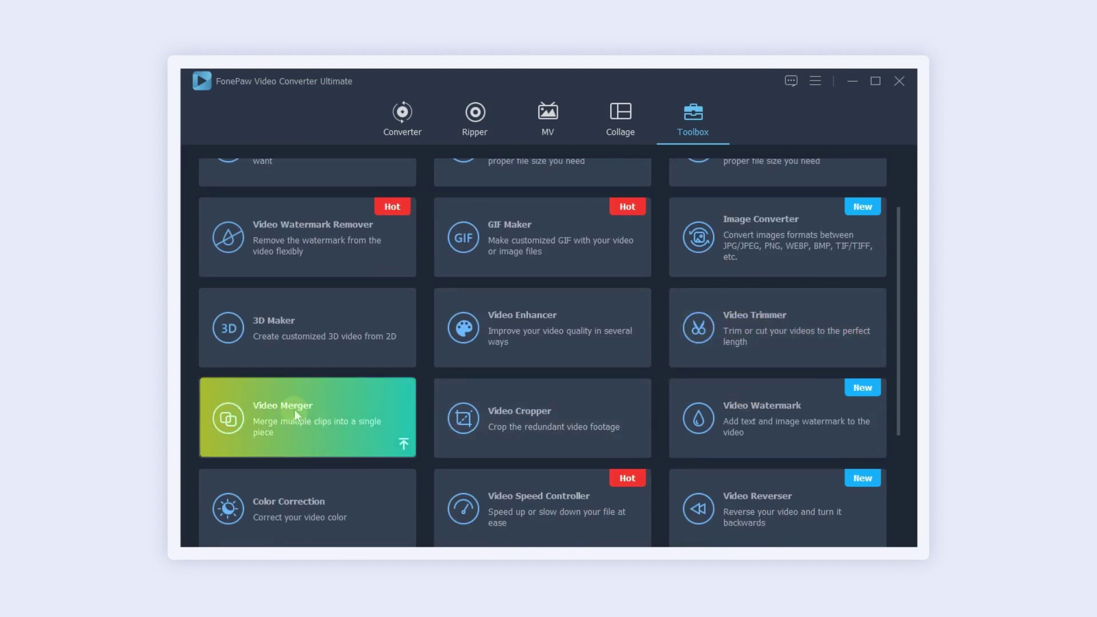
scroll(547, 421, "down", 4)
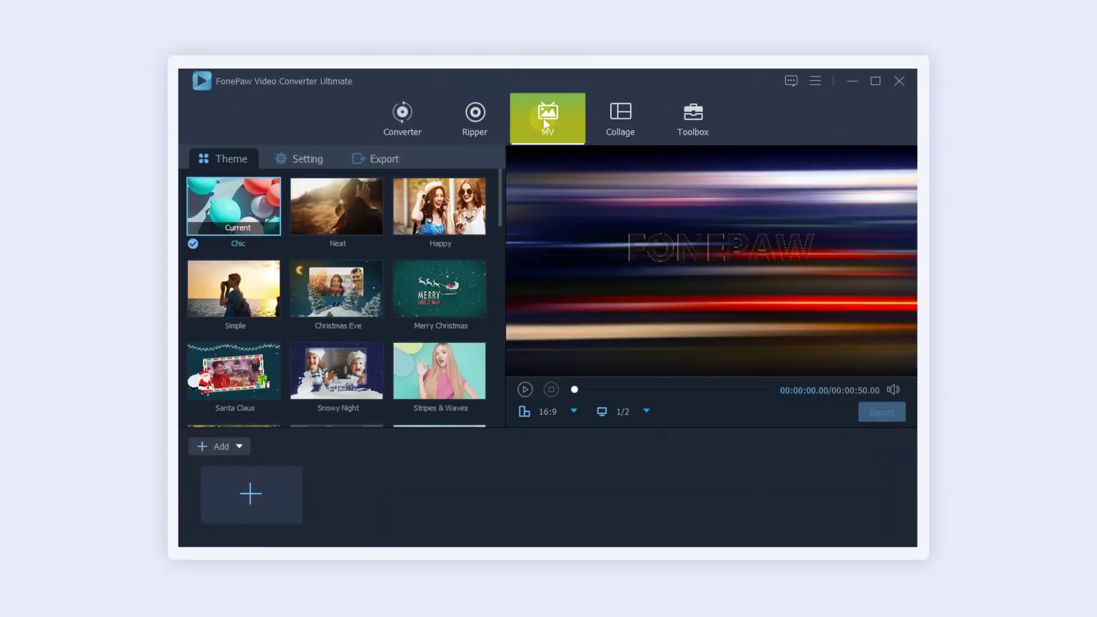
Add the four party video files to the MV.
left_click(251, 494)
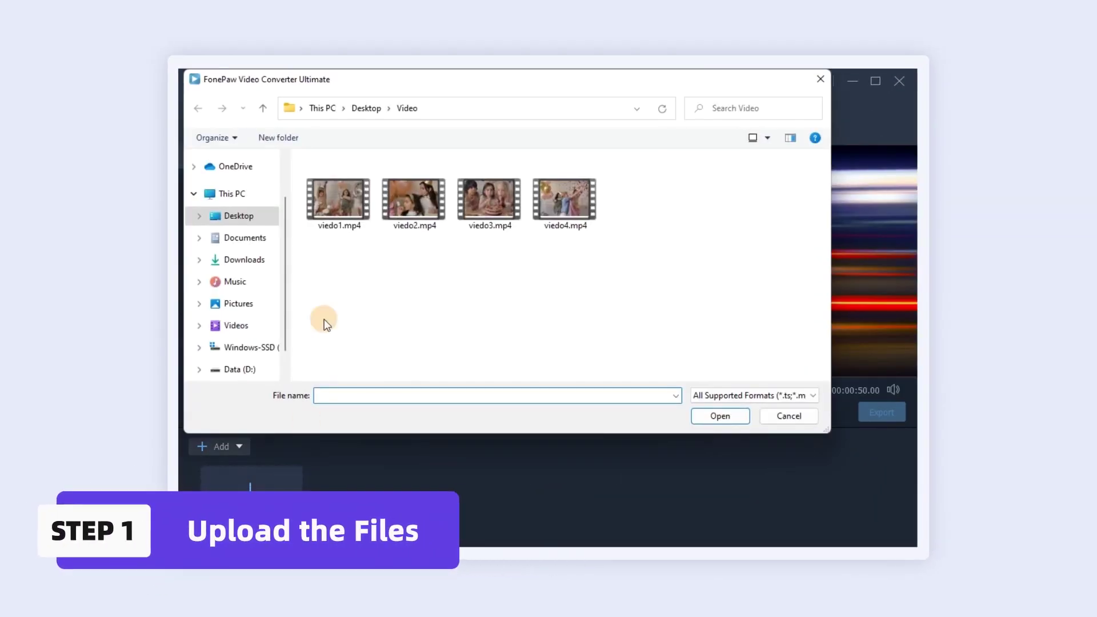
left_click_drag(324, 319, 588, 197)
left_click(713, 411)
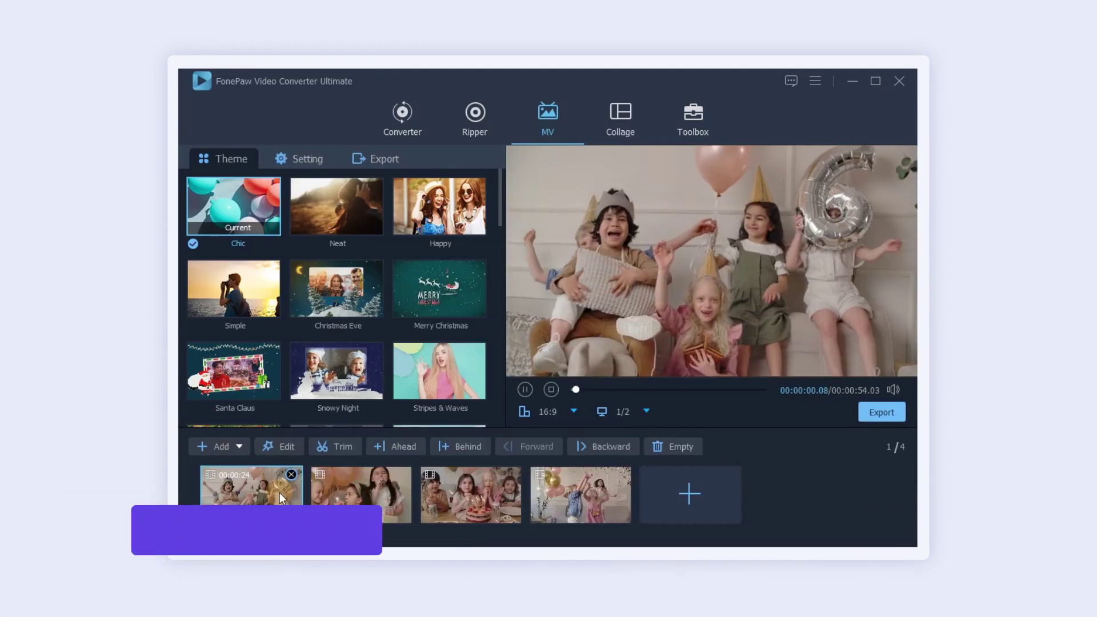
Look through the first clip's editor tabs, then trim viedo1.mp4 to start at 00:00:09.12.
left_click(279, 449)
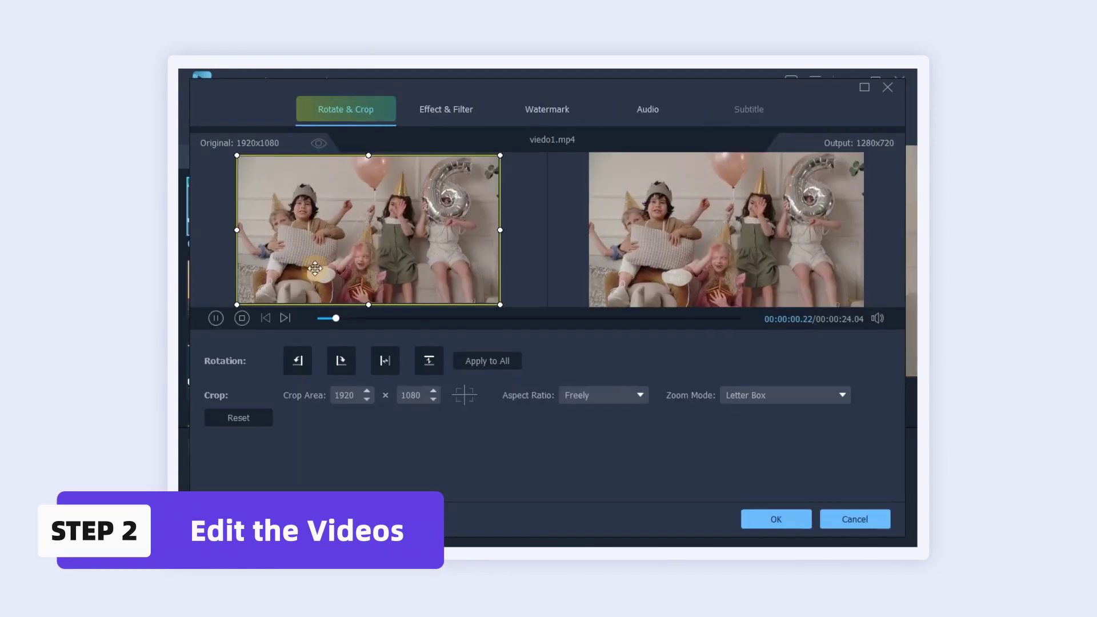
left_click(446, 109)
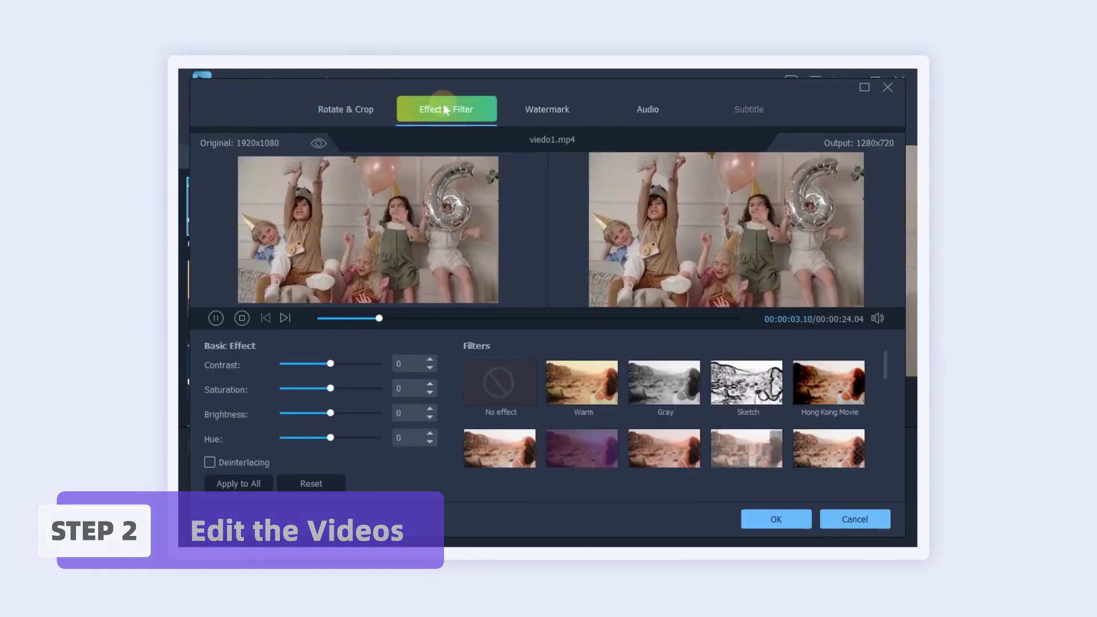
left_click(544, 115)
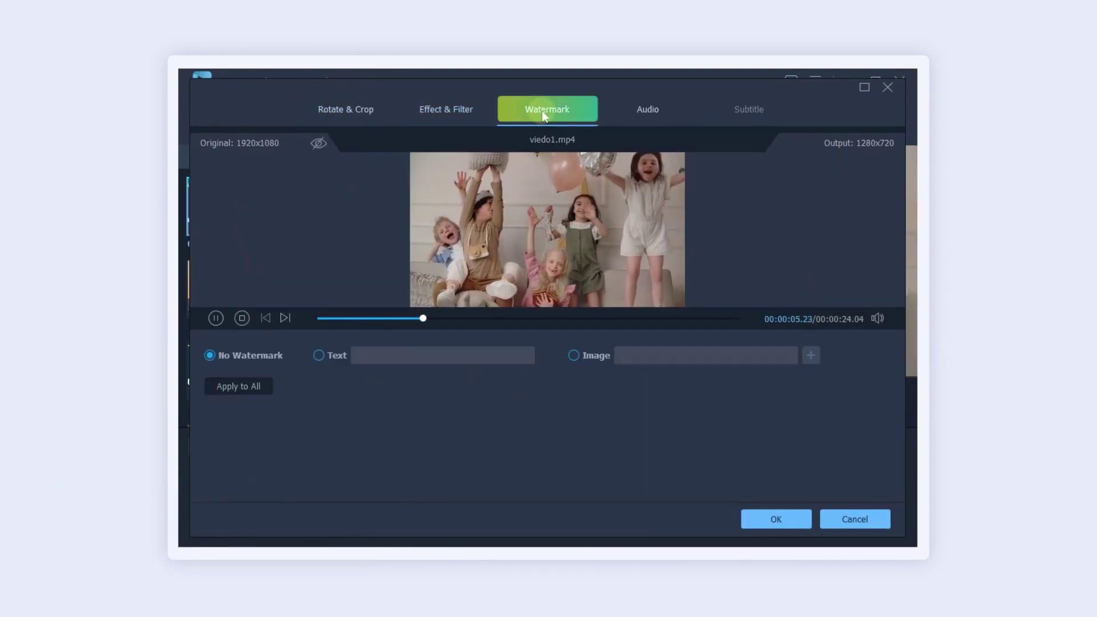
left_click(641, 112)
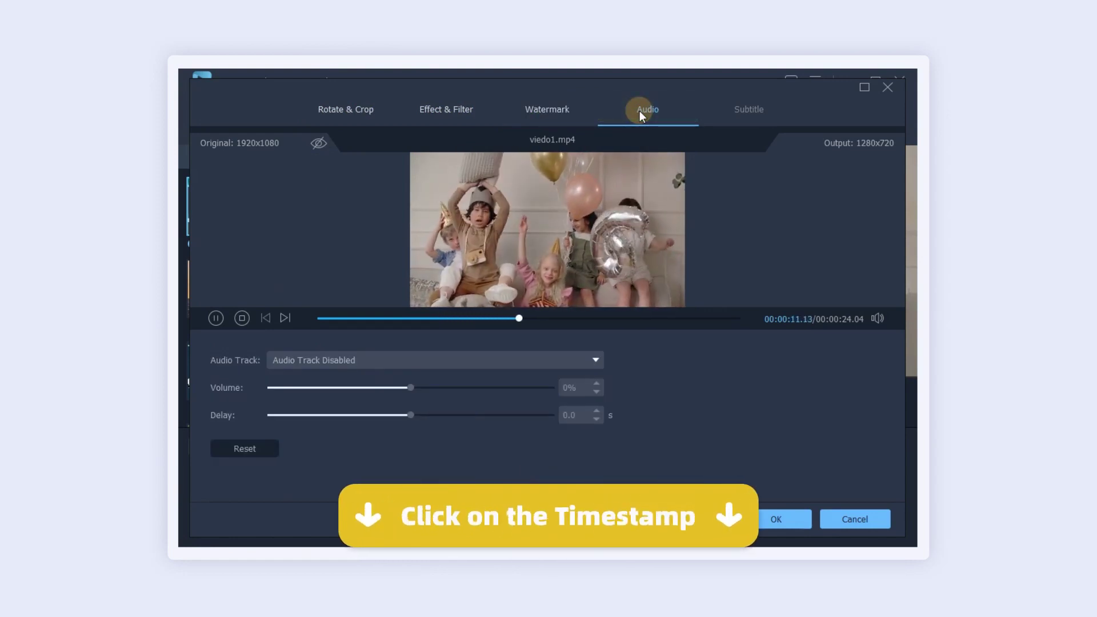
left_click(778, 519)
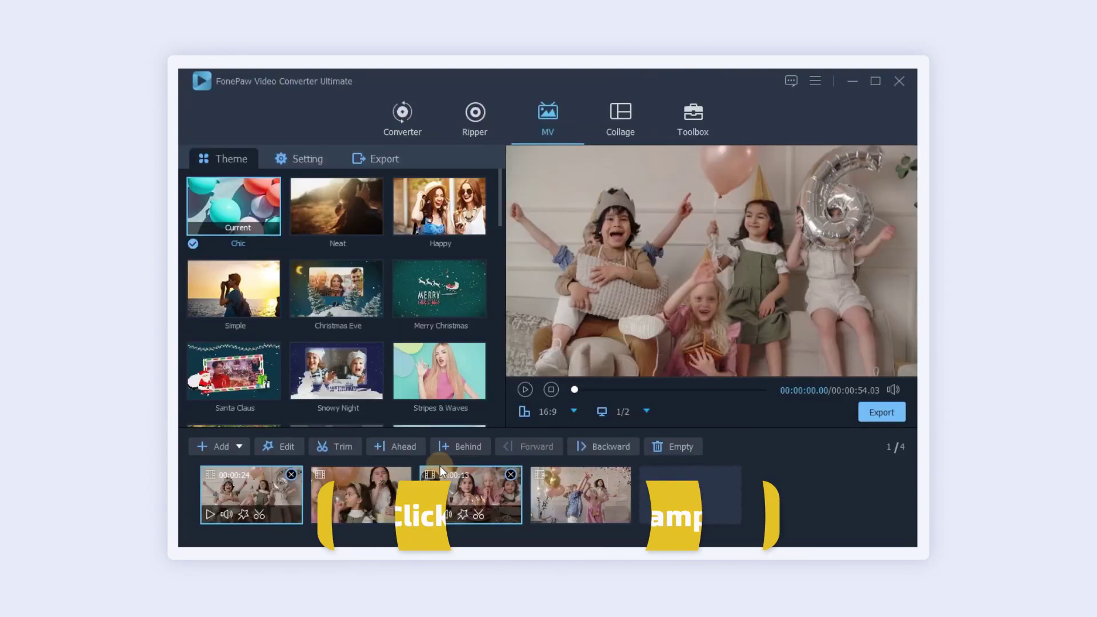
left_click(342, 447)
left_click_drag(462, 413, 634, 413)
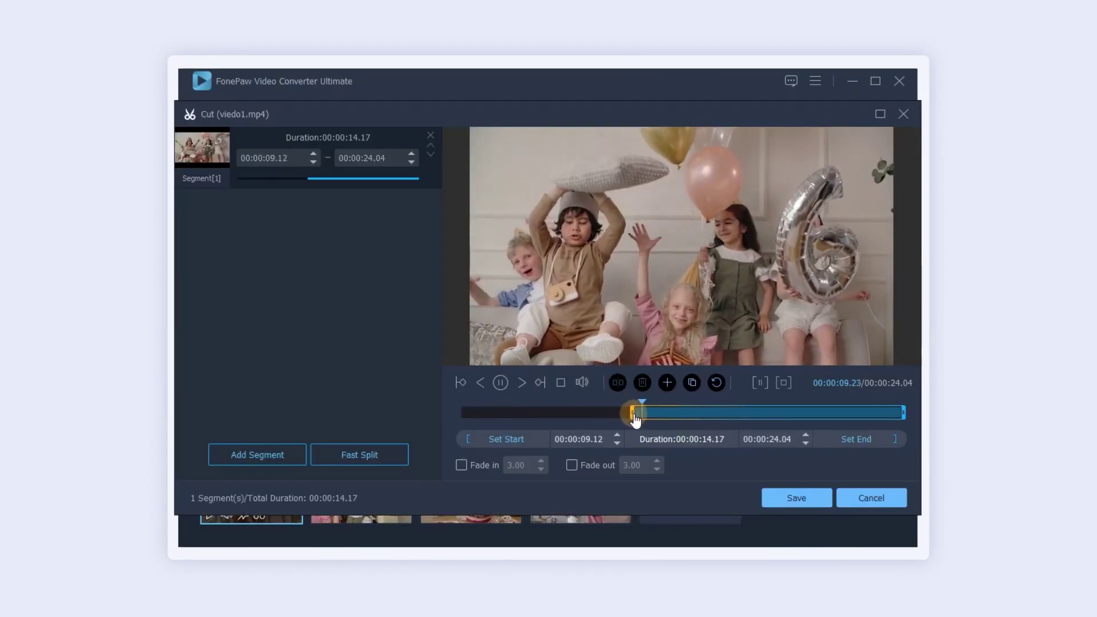
Save the trimmed clip and apply the Circle World theme to the MV.
left_click(800, 501)
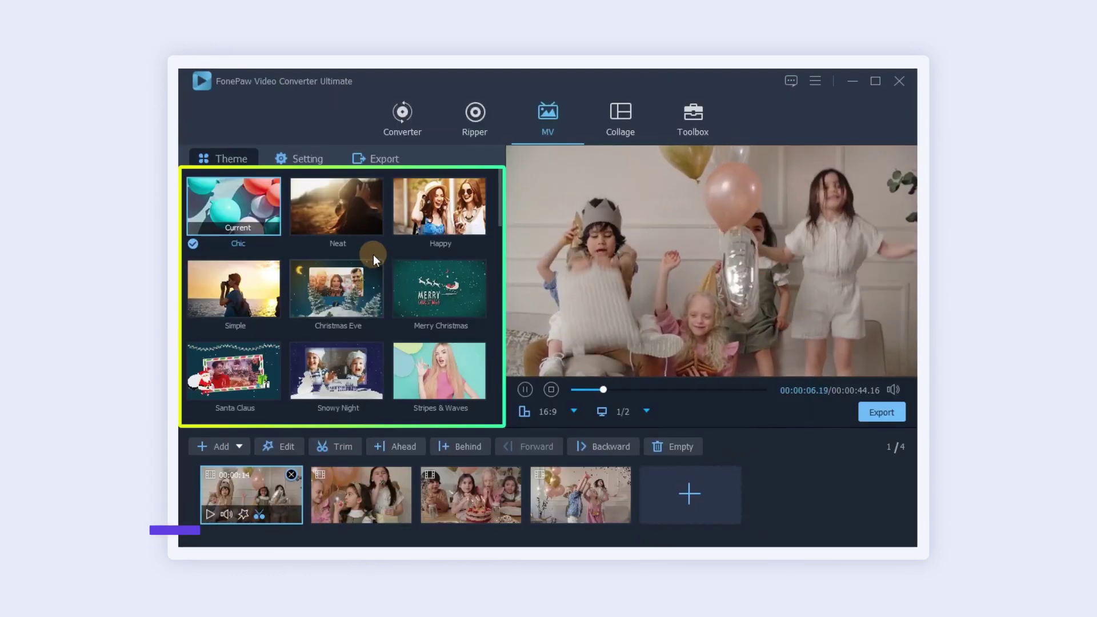
scroll(373, 255, "down", 10)
left_click(331, 225)
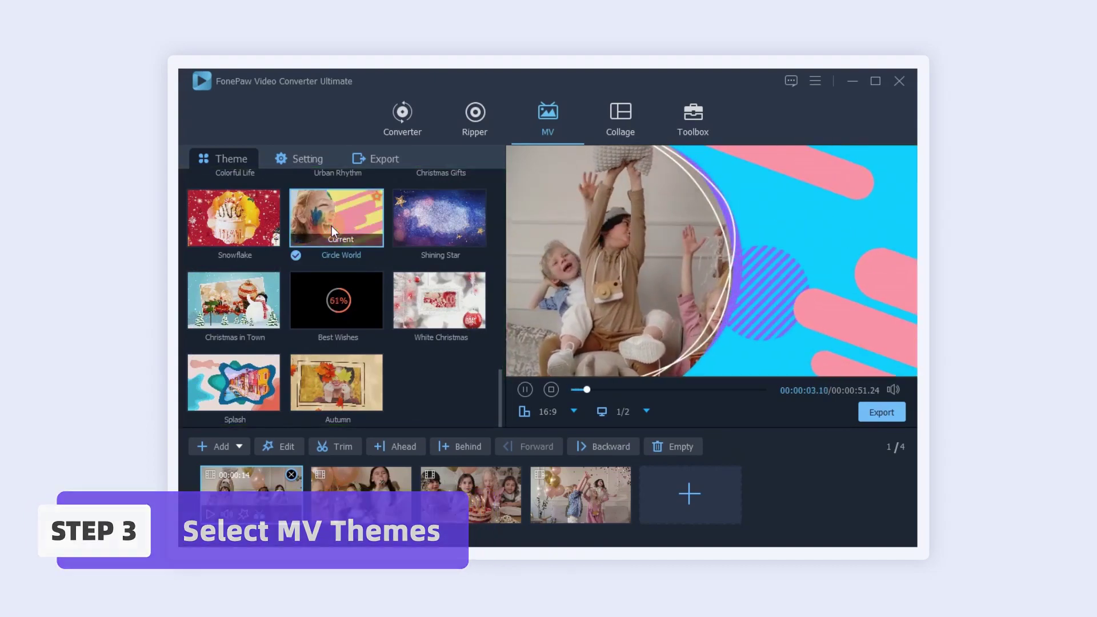
Add FonePaw start and end titles, drop the original audio, and use music2.mp3 as background music.
left_click(314, 158)
left_click(204, 206)
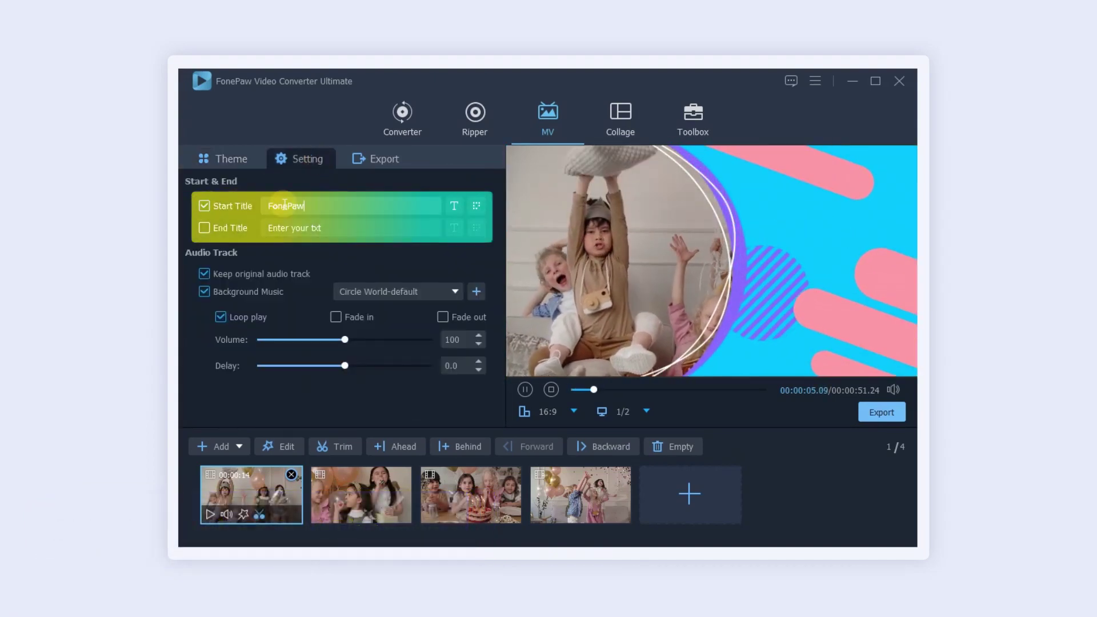
left_click(204, 228)
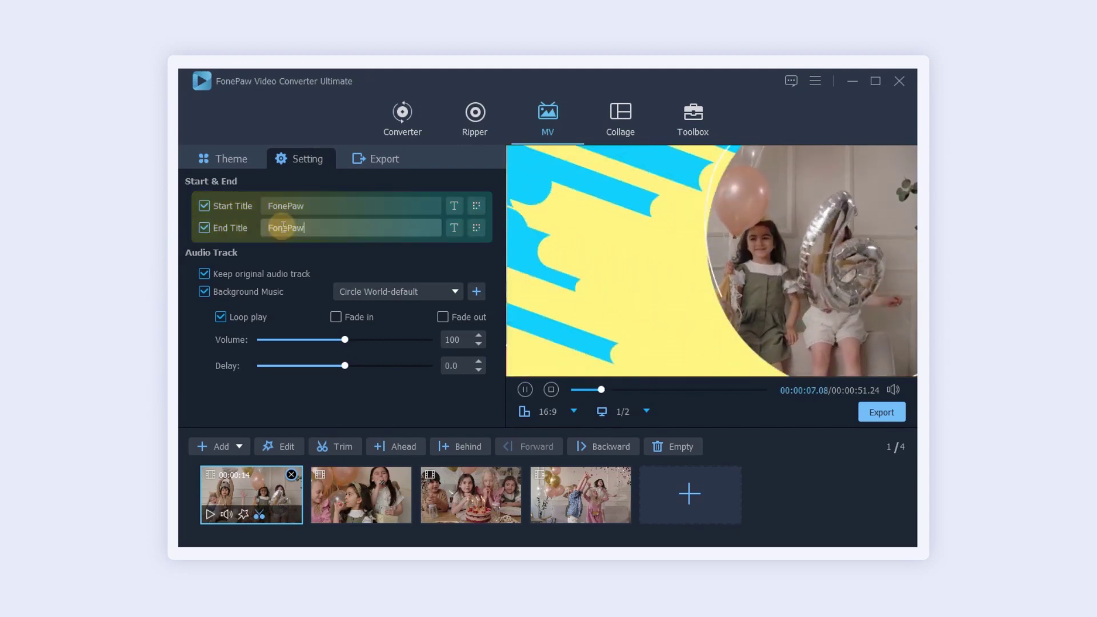
left_click(205, 275)
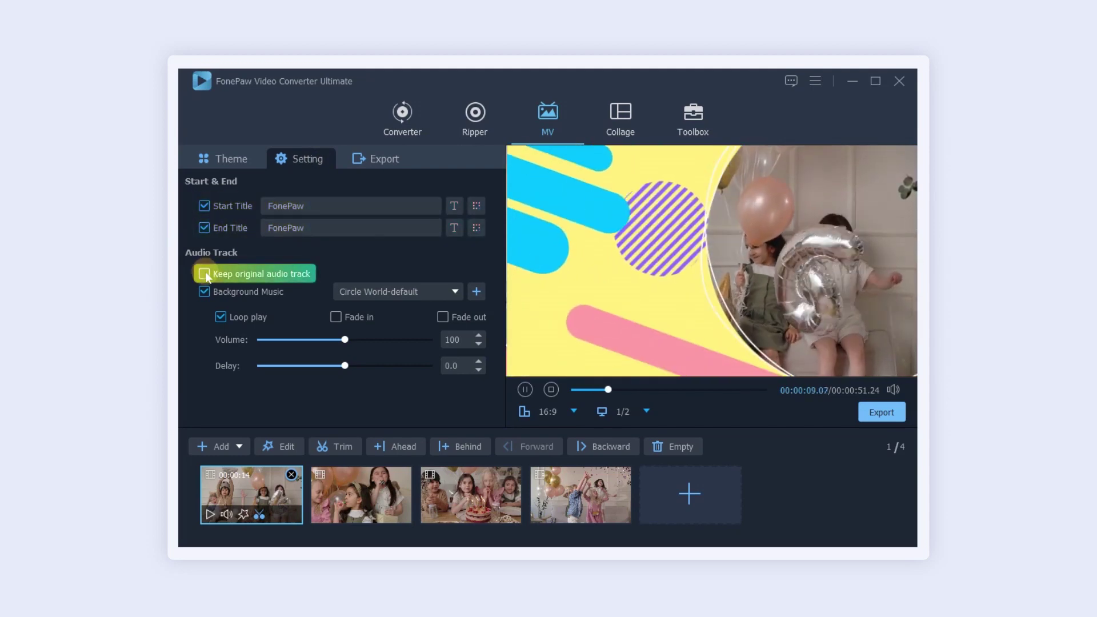
left_click(475, 293)
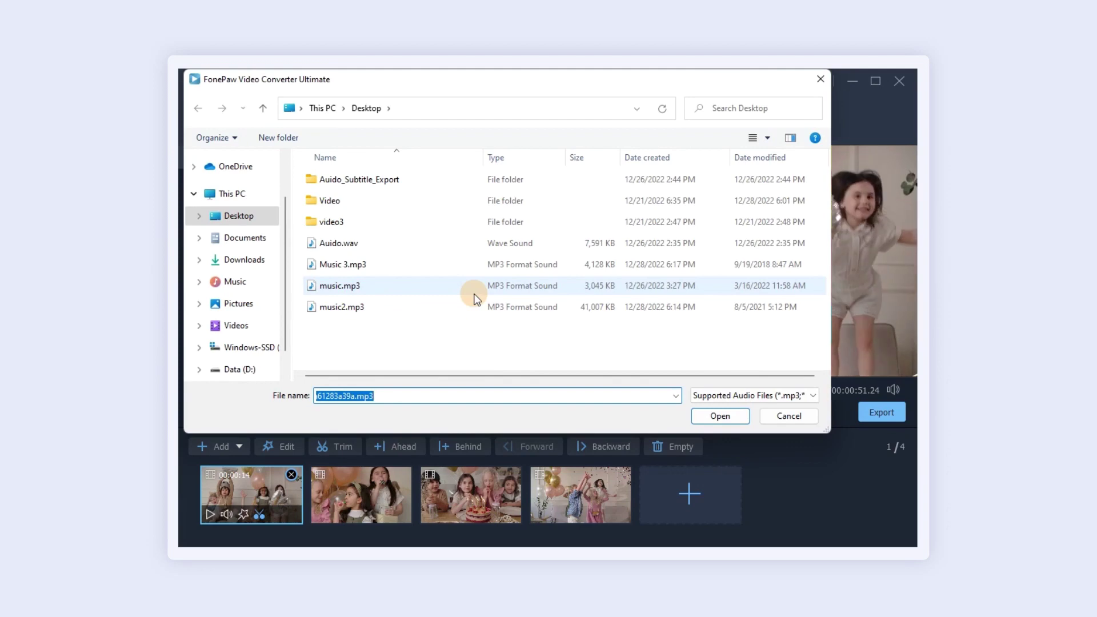
left_click(463, 309)
left_click(709, 417)
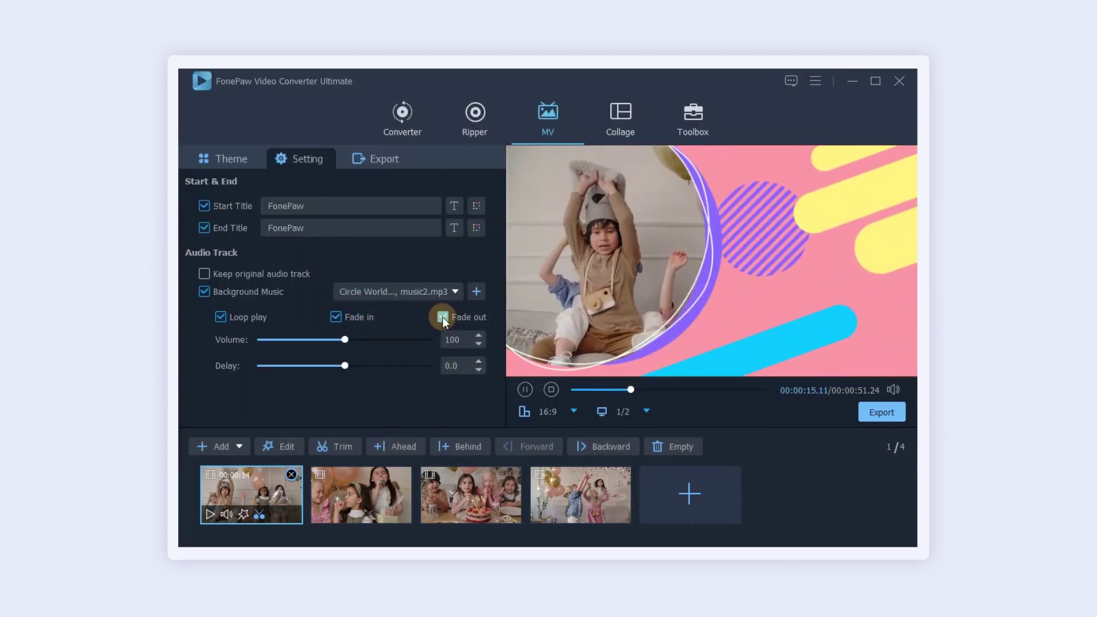
Name the MV export FonePaw.mp4, keeping MP4, 24fps, 1280x720 and High Quality.
left_click(381, 159)
left_click(304, 182)
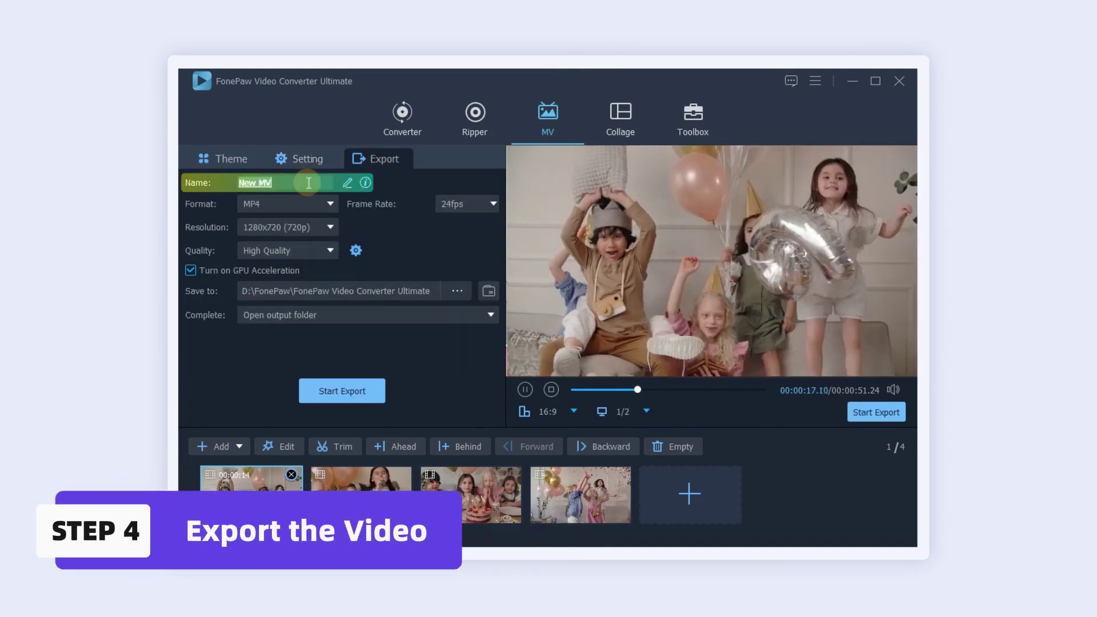
key("Return")
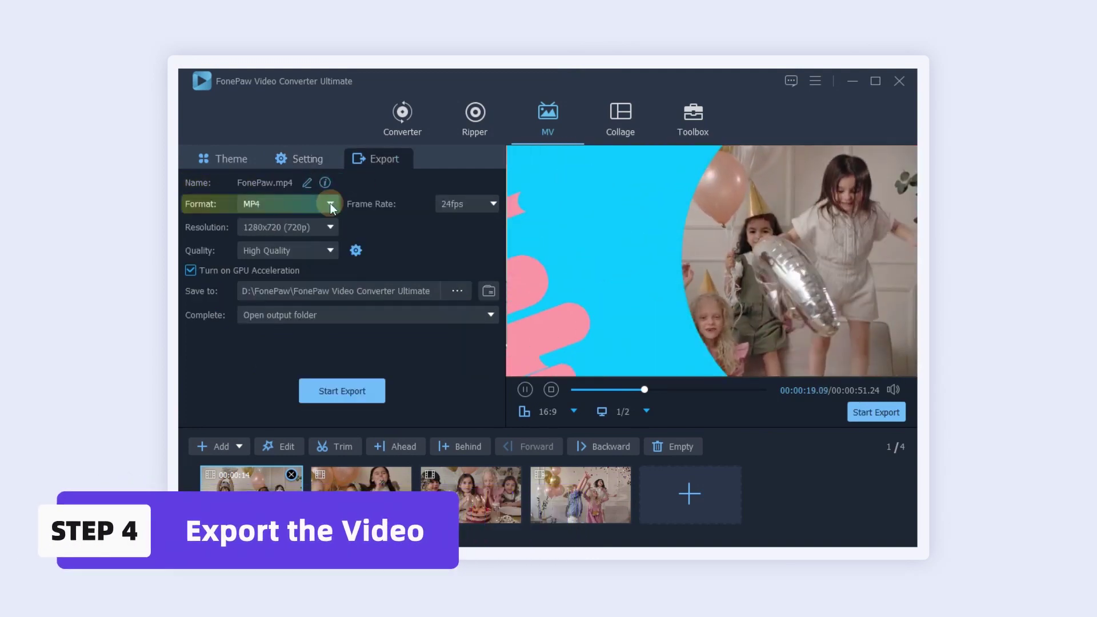
left_click(330, 204)
left_click(330, 203)
left_click(494, 204)
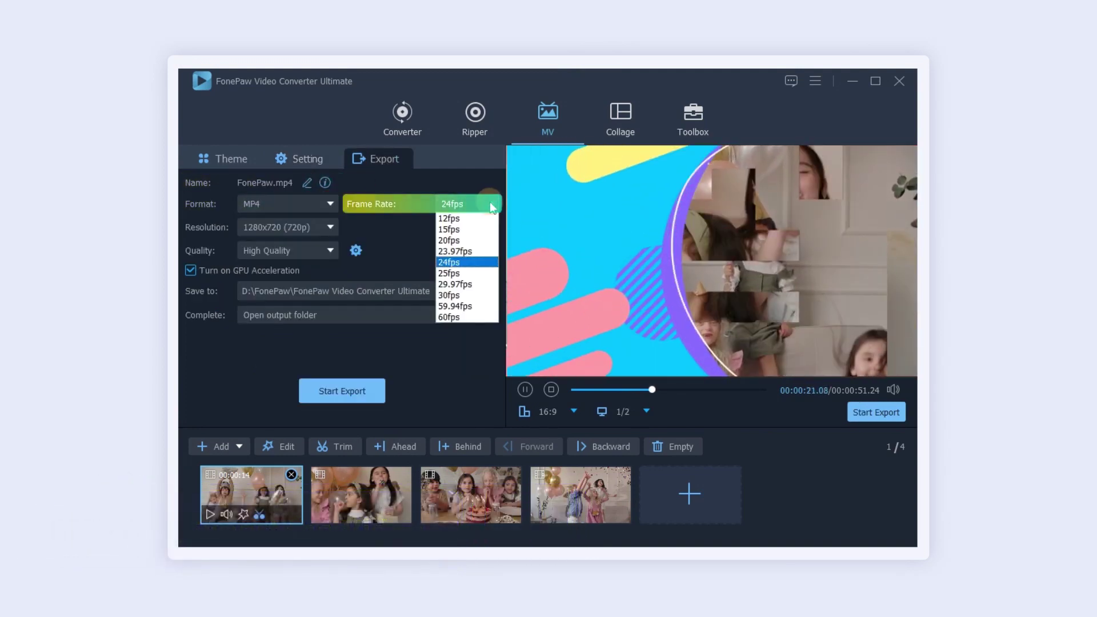
left_click(494, 204)
left_click(330, 227)
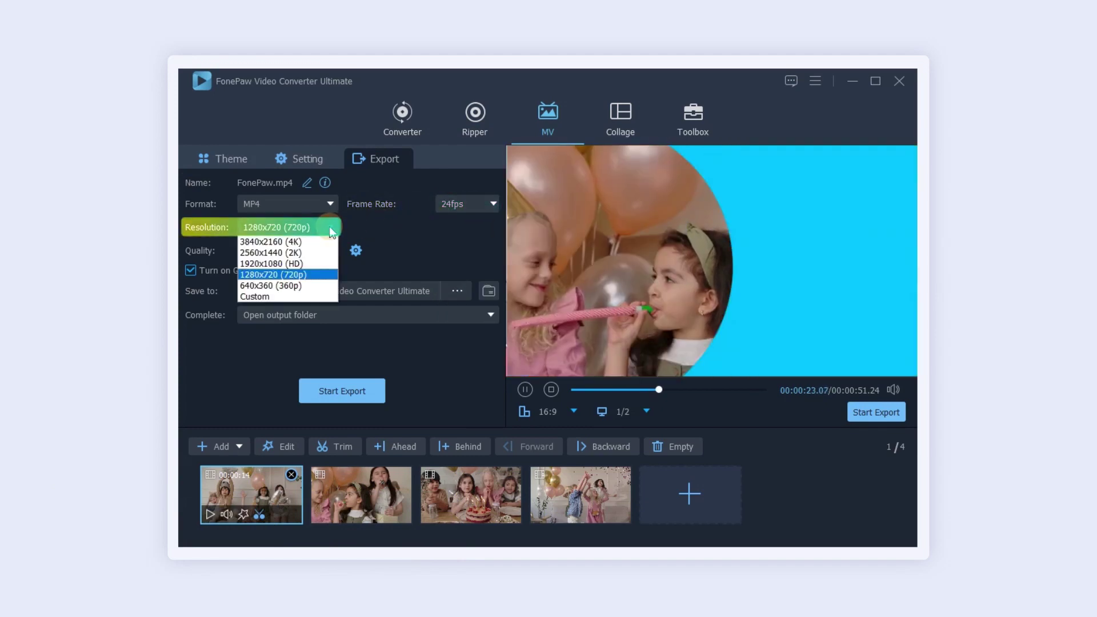
left_click(330, 227)
left_click(330, 252)
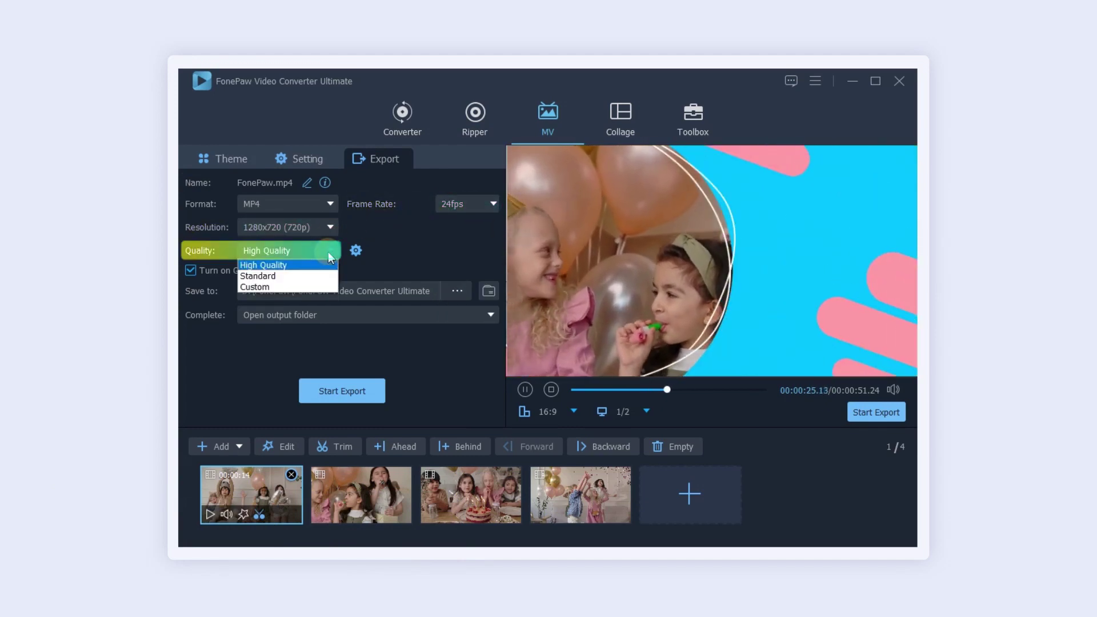
left_click(329, 252)
Set the save folder to the Desktop and start exporting the music video.
left_click(457, 289)
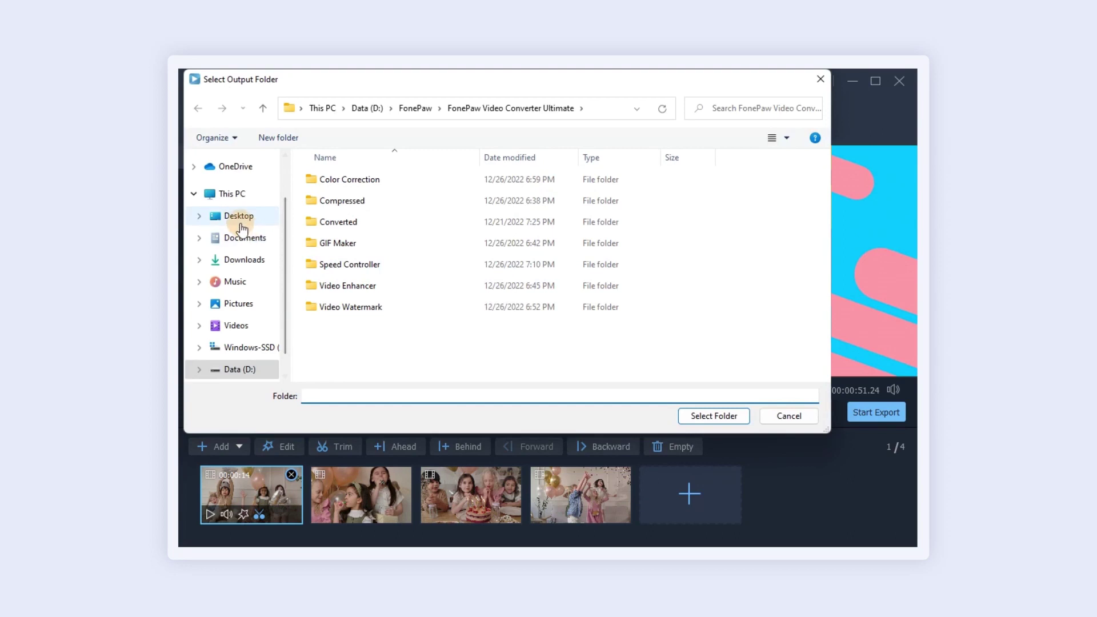
left_click(241, 223)
left_click(704, 416)
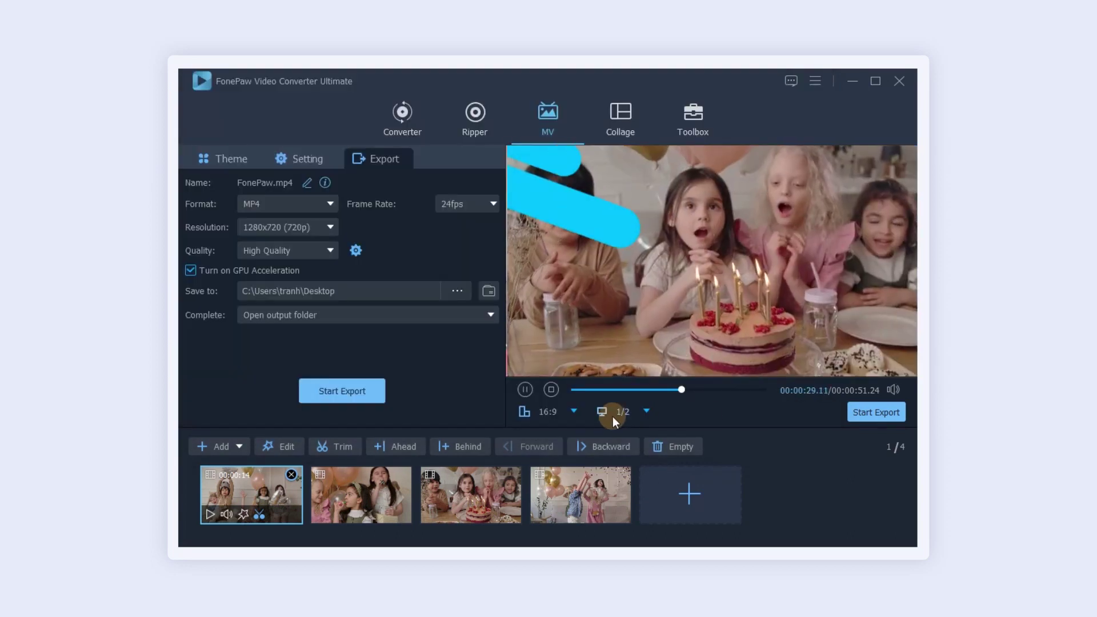
left_click(359, 391)
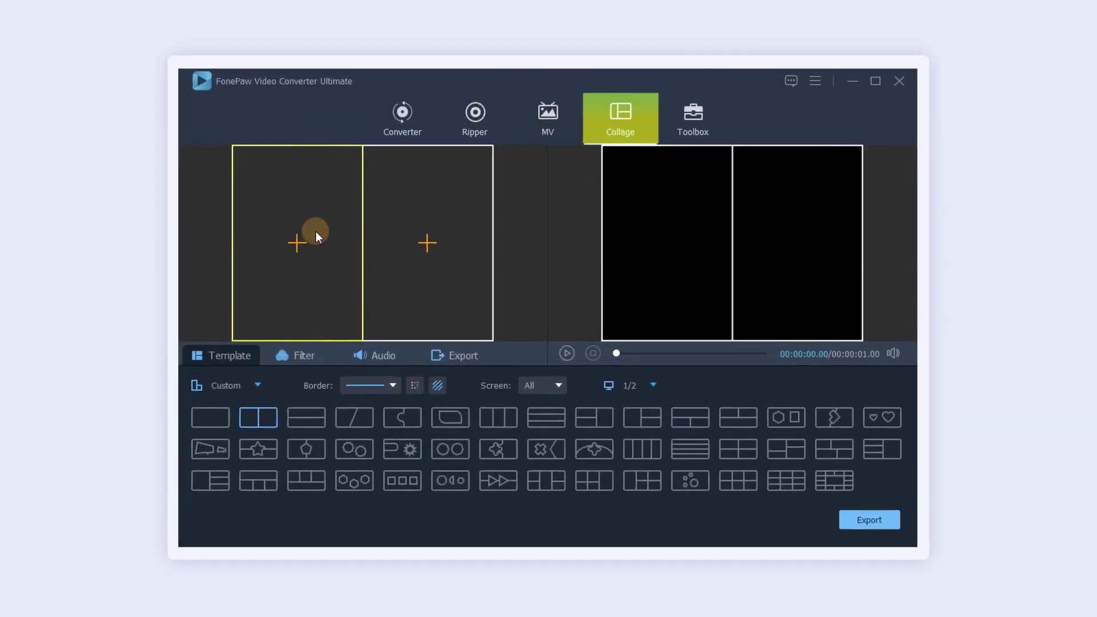
Load Video1 into the first collage cell and Video2 into the second.
left_click(315, 235)
left_click(337, 197)
double_click(337, 197)
left_click(440, 250)
left_click(414, 199)
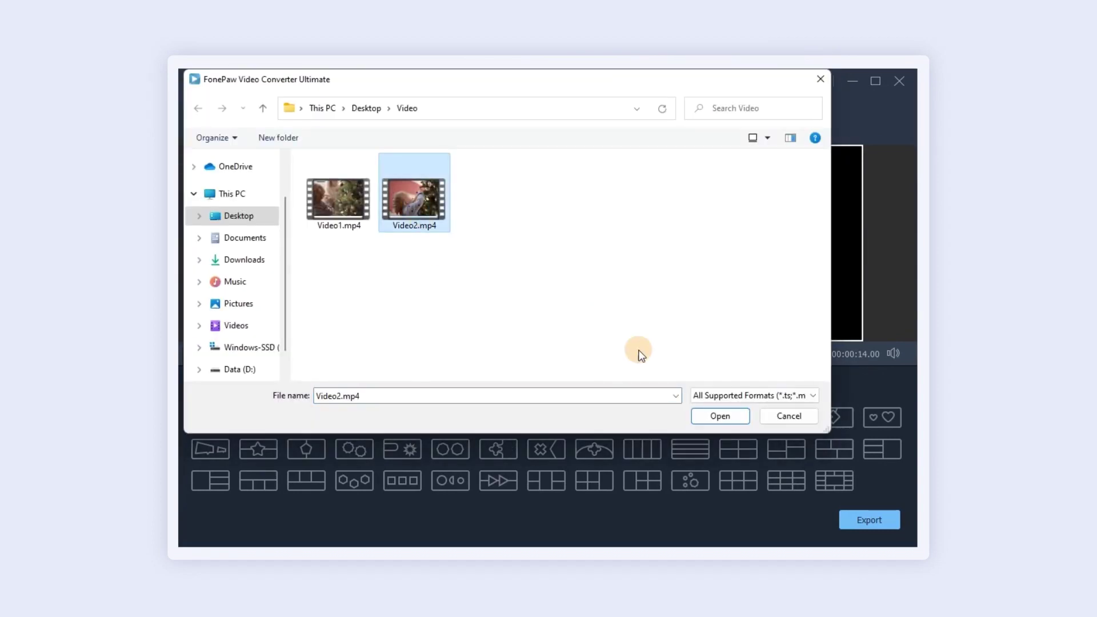
left_click(720, 416)
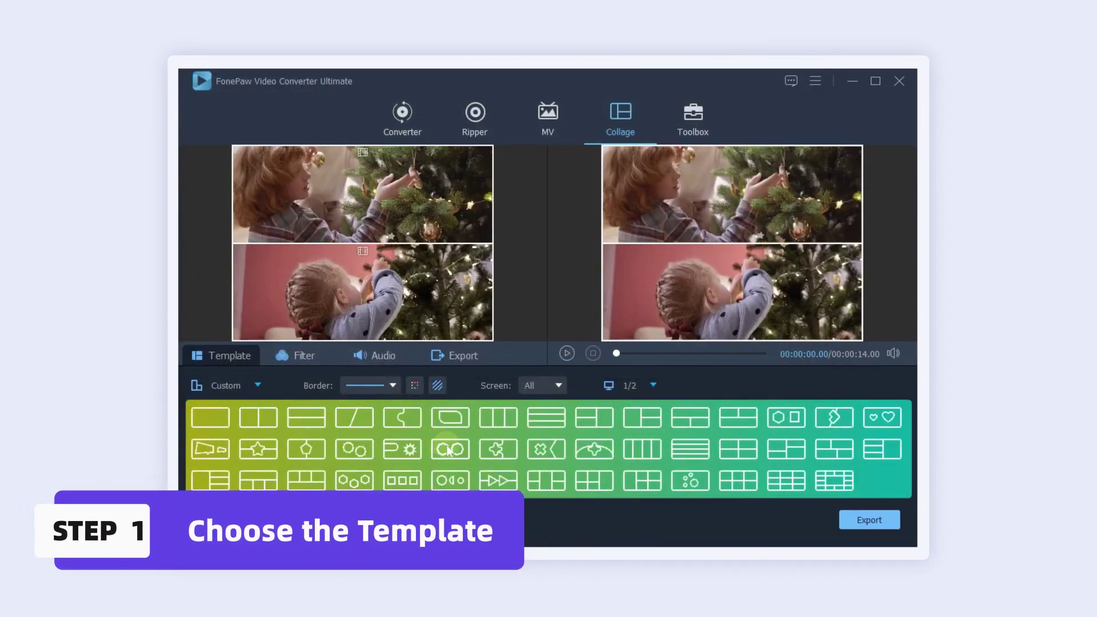
Settle on the two stacked rows layout and set the collage ratio to 1:1.
left_click(449, 450)
left_click(689, 485)
left_click(641, 485)
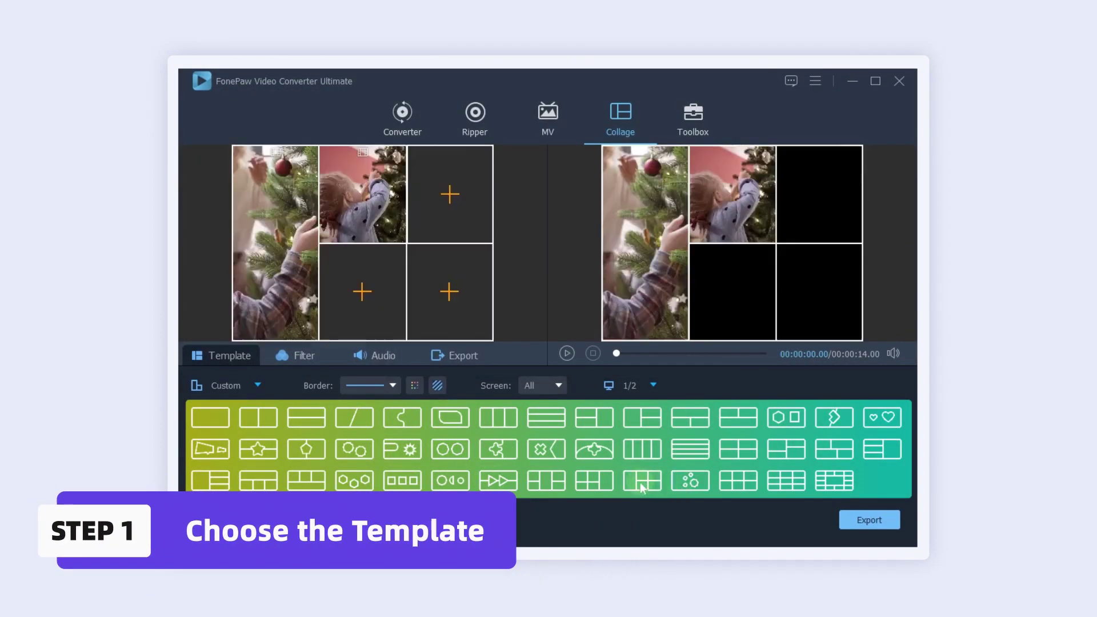
left_click(615, 429)
left_click(314, 417)
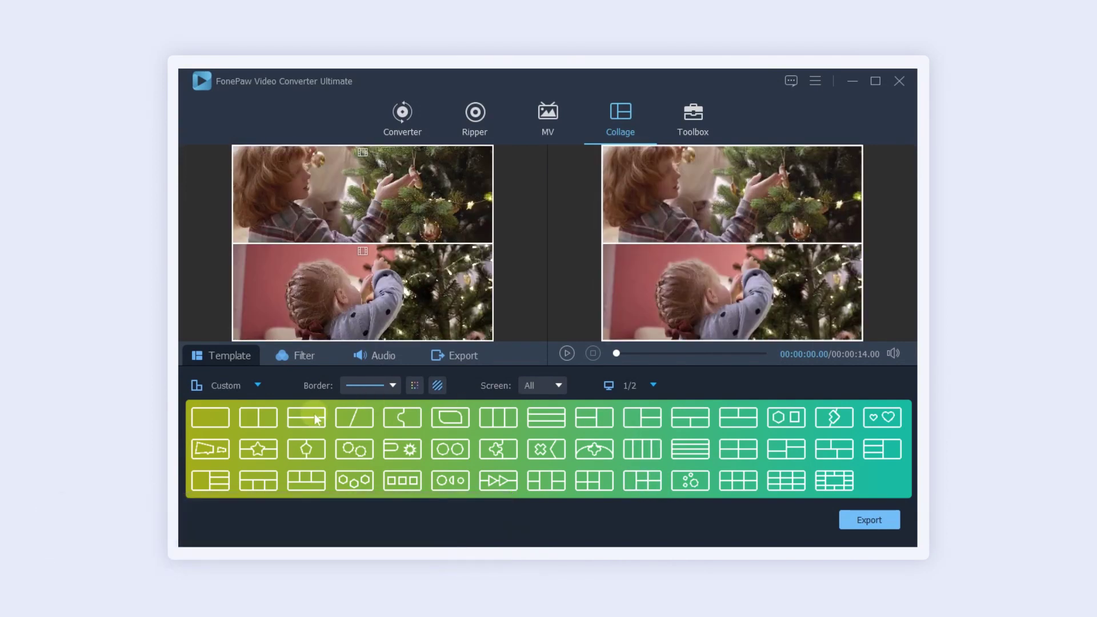
left_click(246, 385)
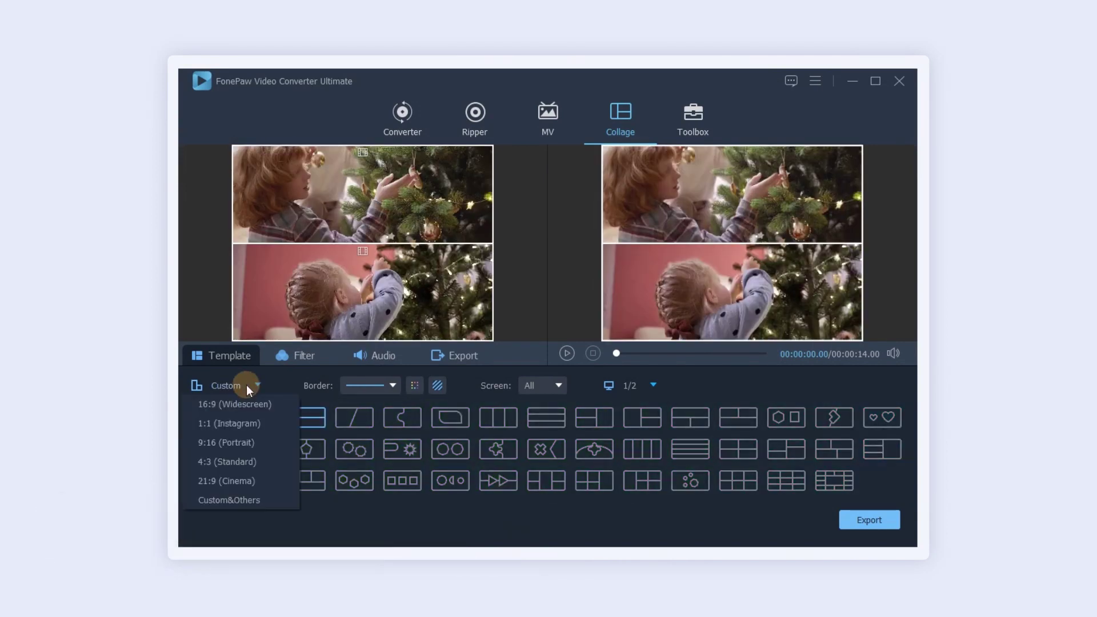
left_click(241, 421)
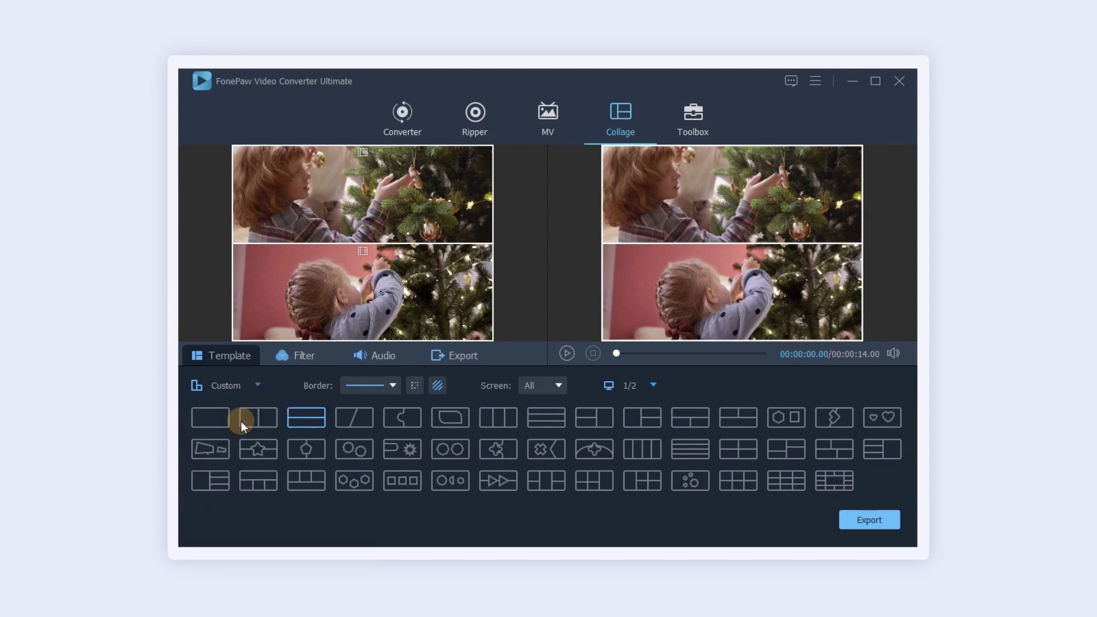
left_click(242, 384)
left_click(237, 495)
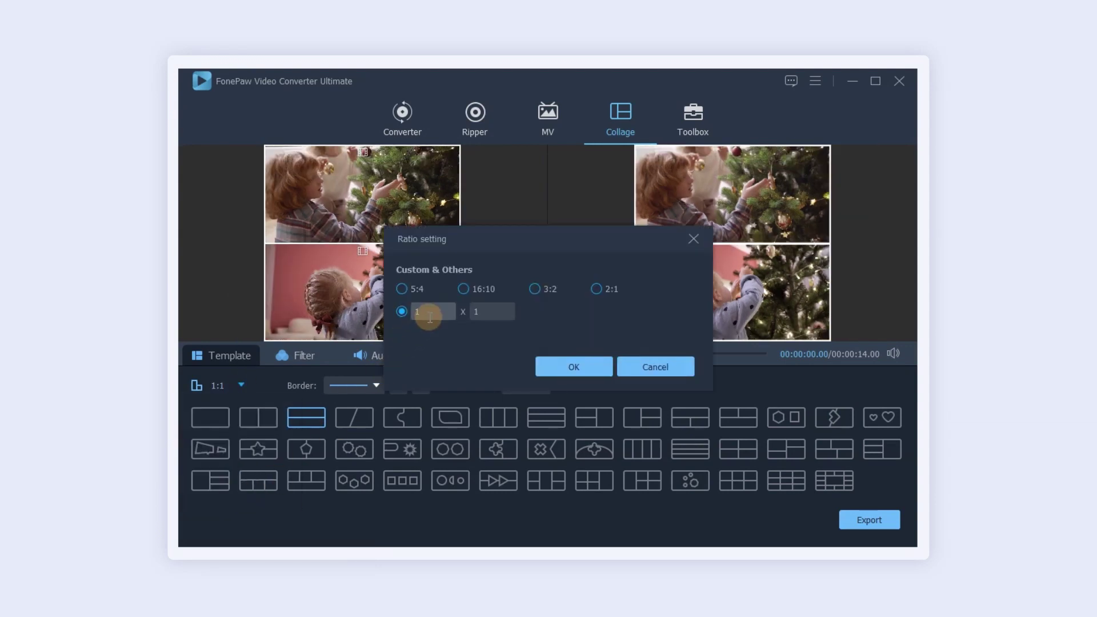
left_click(571, 366)
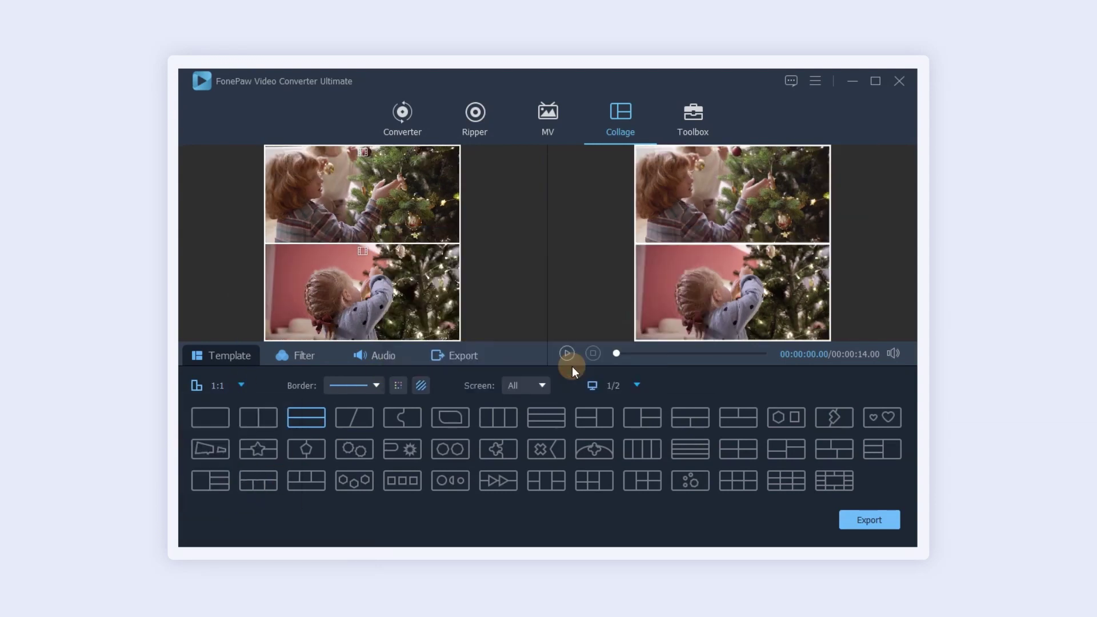
Make the collage borders thicker, colour them brown, and give them a pale texture.
left_click(365, 501)
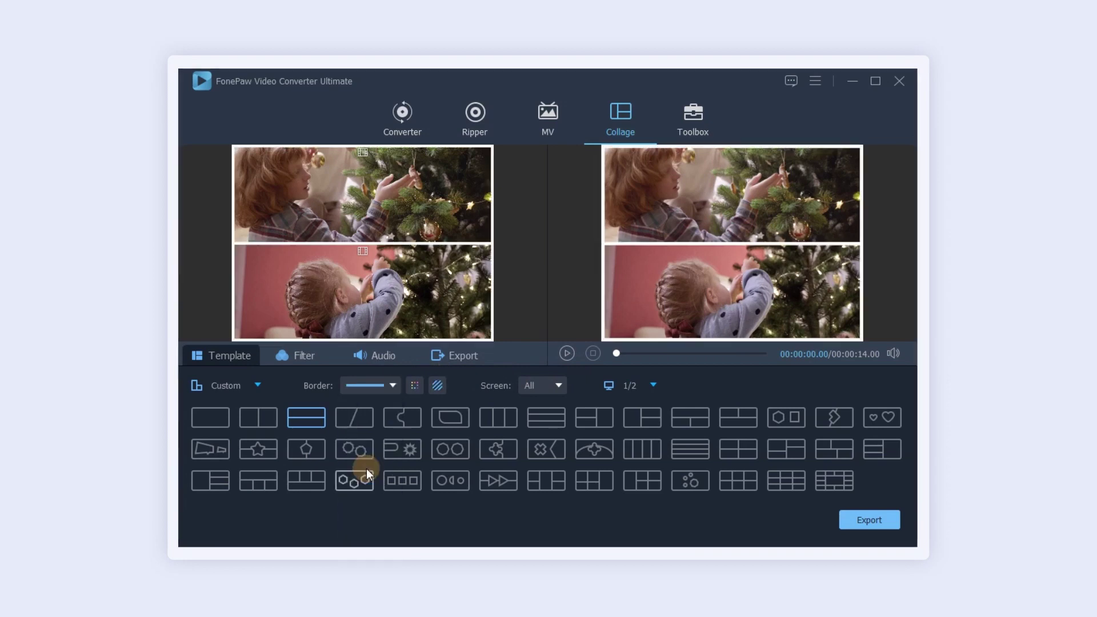
left_click(414, 385)
left_click(561, 532)
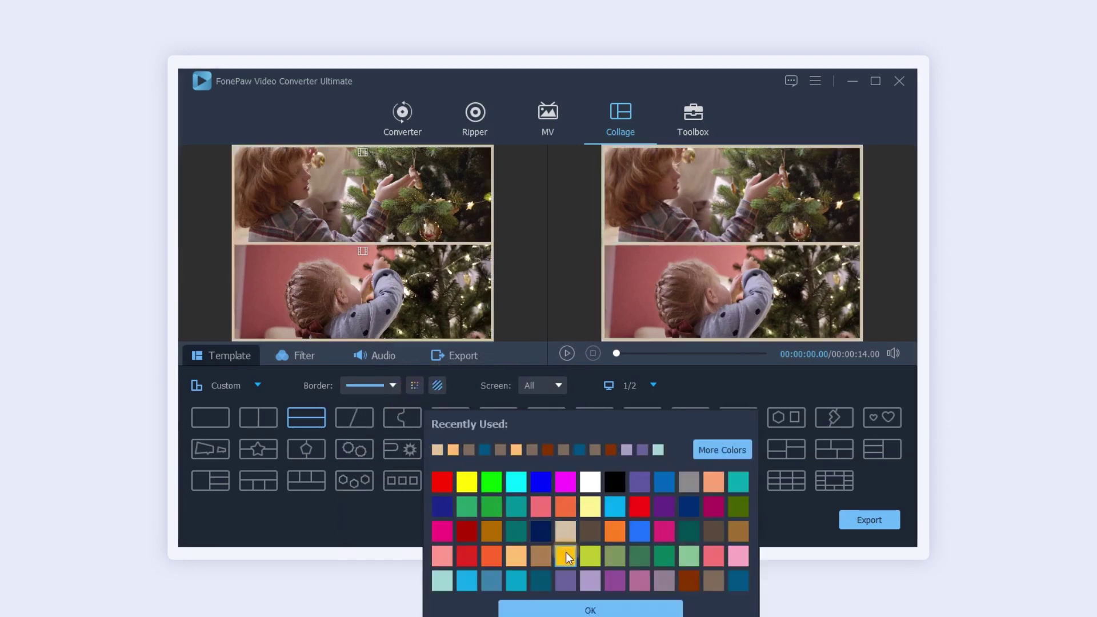
left_click(714, 581)
left_click(439, 385)
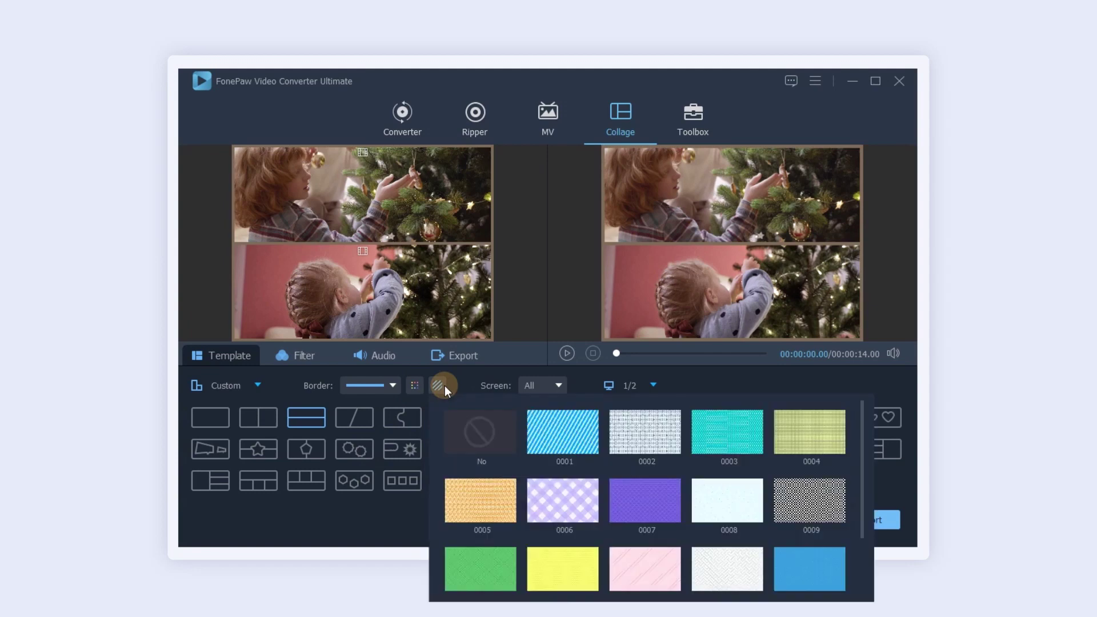
left_click(644, 569)
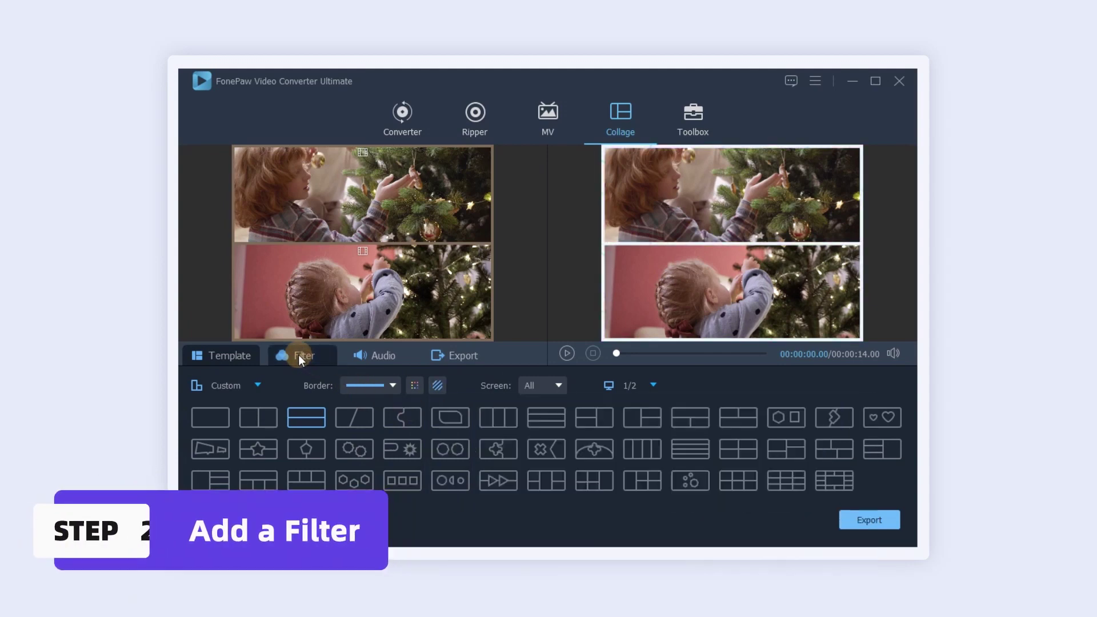
Try the Hong Kong Movie filter, then apply the Stars filter to the collage.
left_click(299, 354)
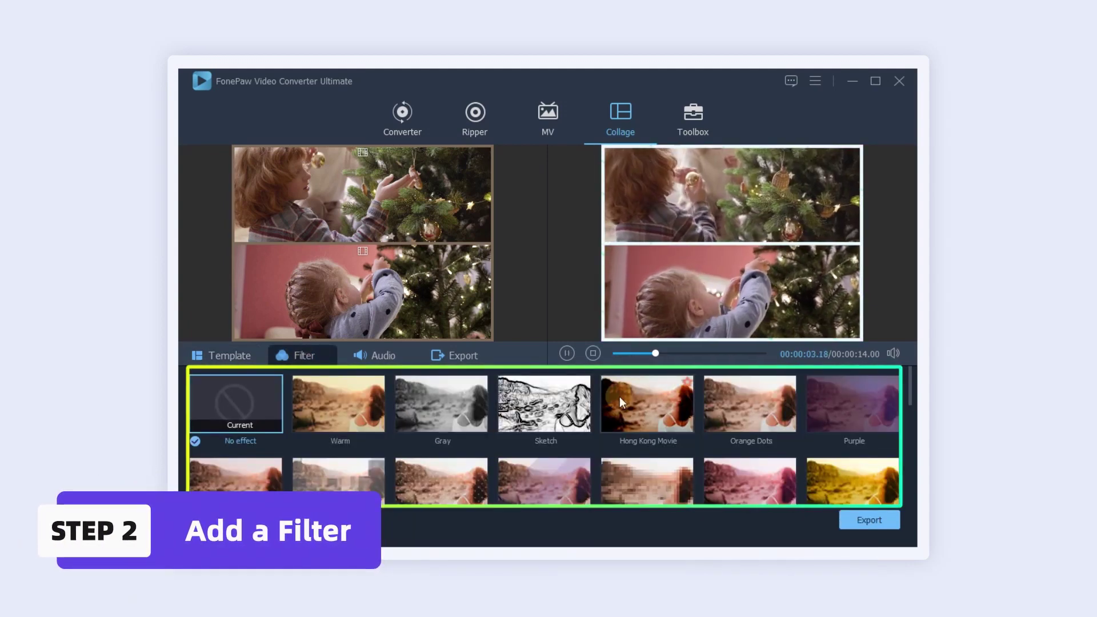
left_click(652, 417)
scroll(600, 437, "down", 5)
left_click(447, 466)
scroll(446, 464, "up", 5)
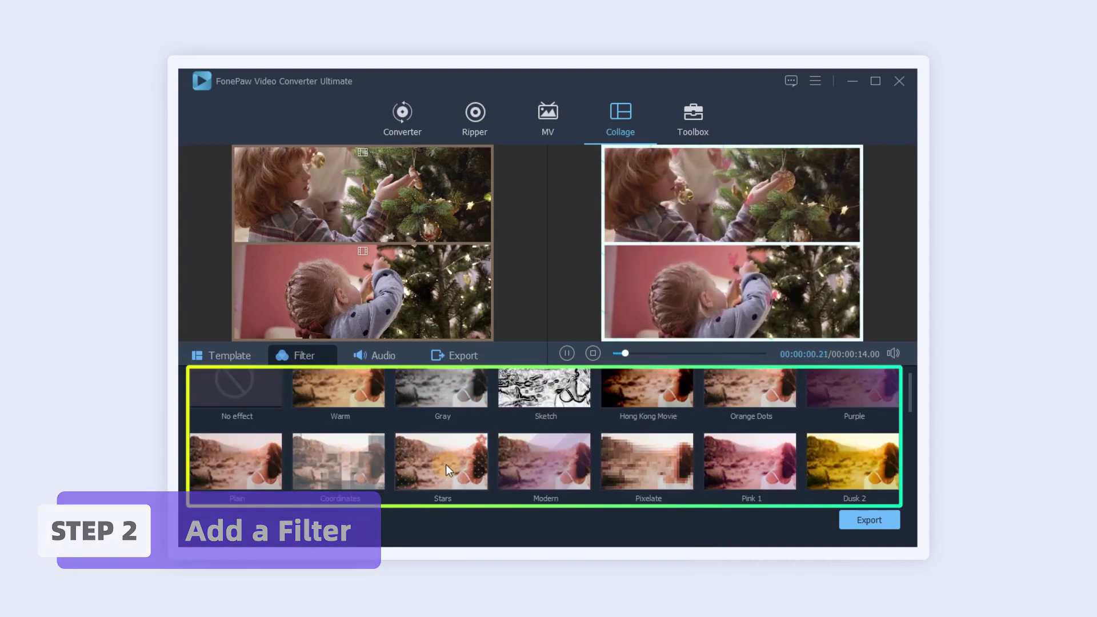
left_click(444, 465)
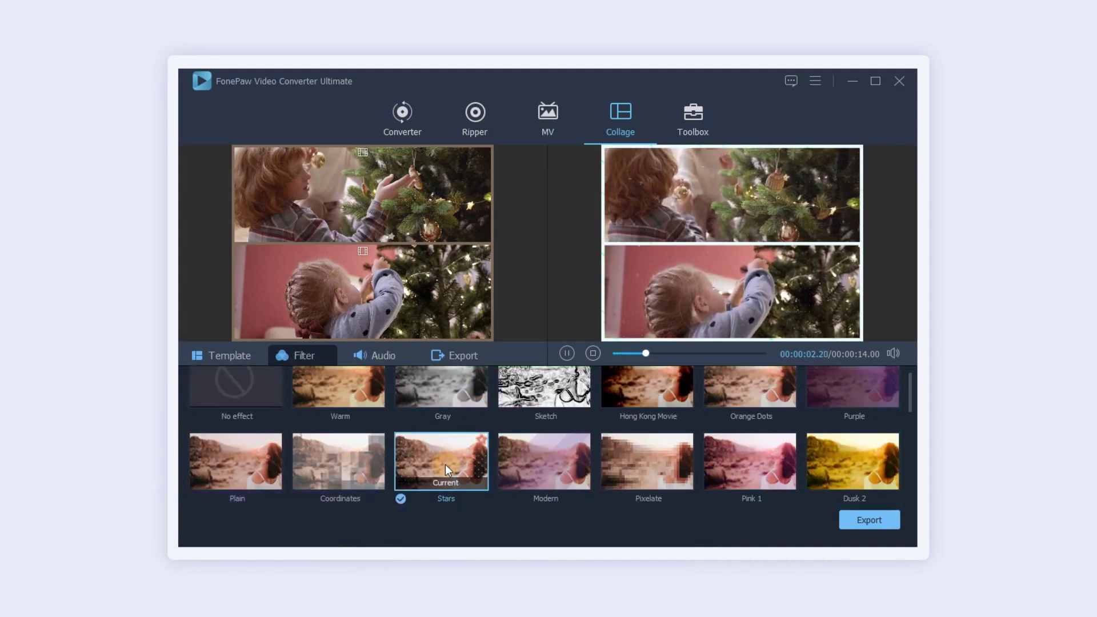
left_click(392, 360)
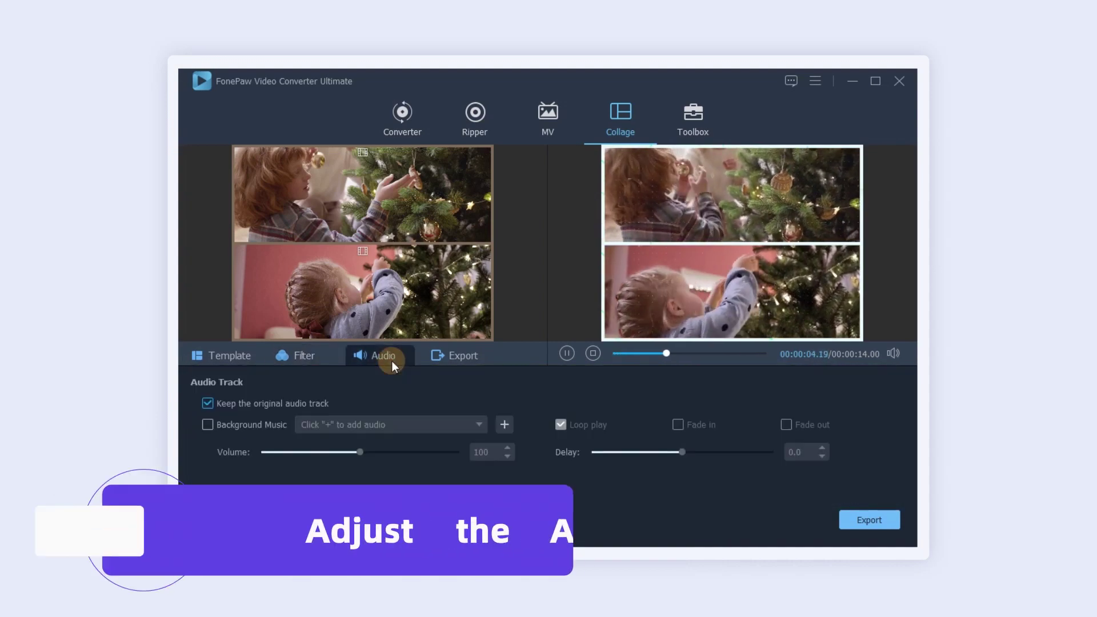
Use Music 3.mp3 as background music at volume 136 with loop play, fade in and fade out.
left_click(207, 425)
left_click(504, 425)
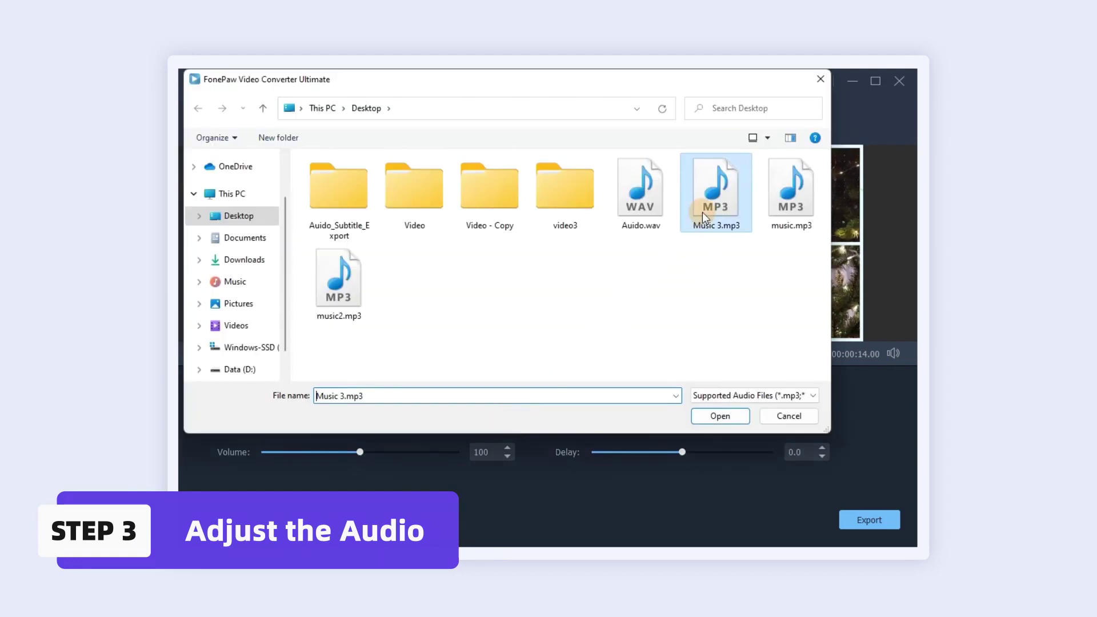
left_click(715, 416)
left_click_drag(359, 452, 395, 451)
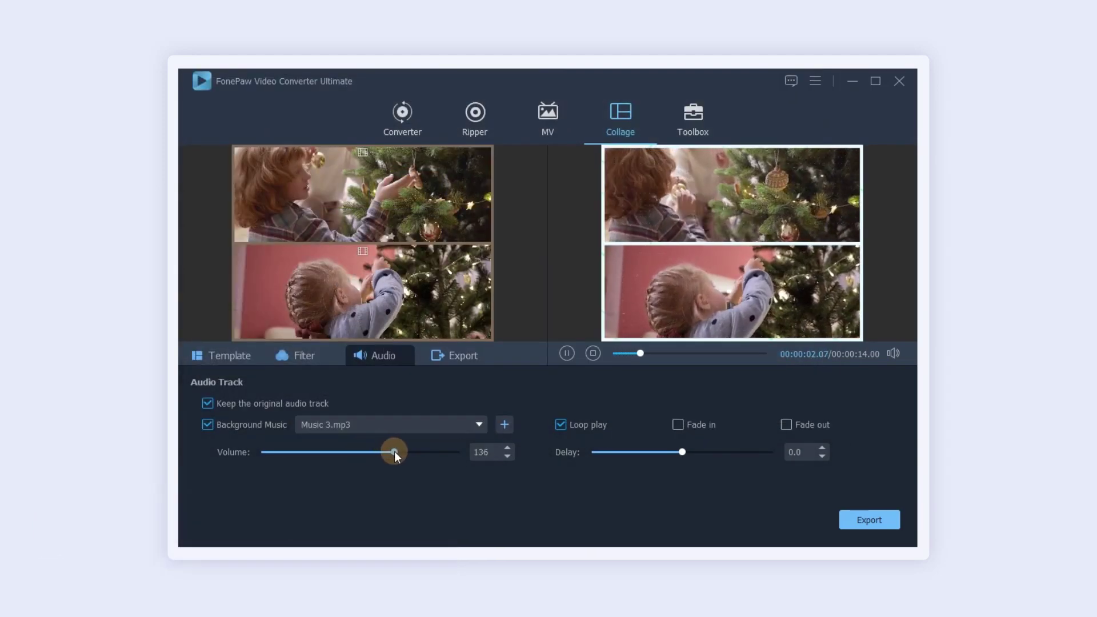
left_click(560, 424)
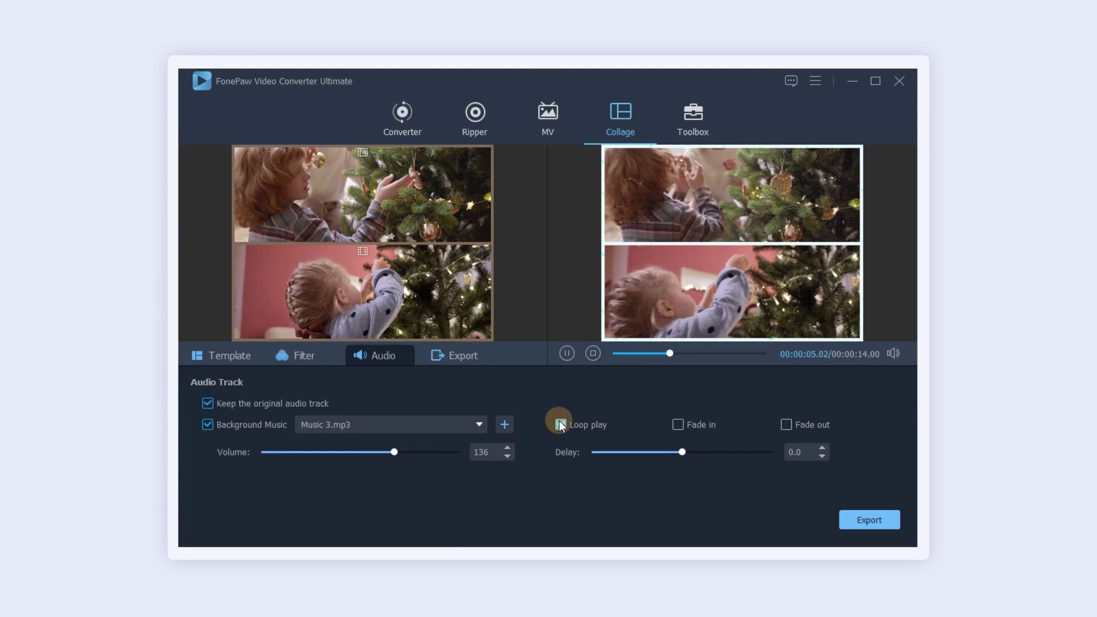
left_click(678, 424)
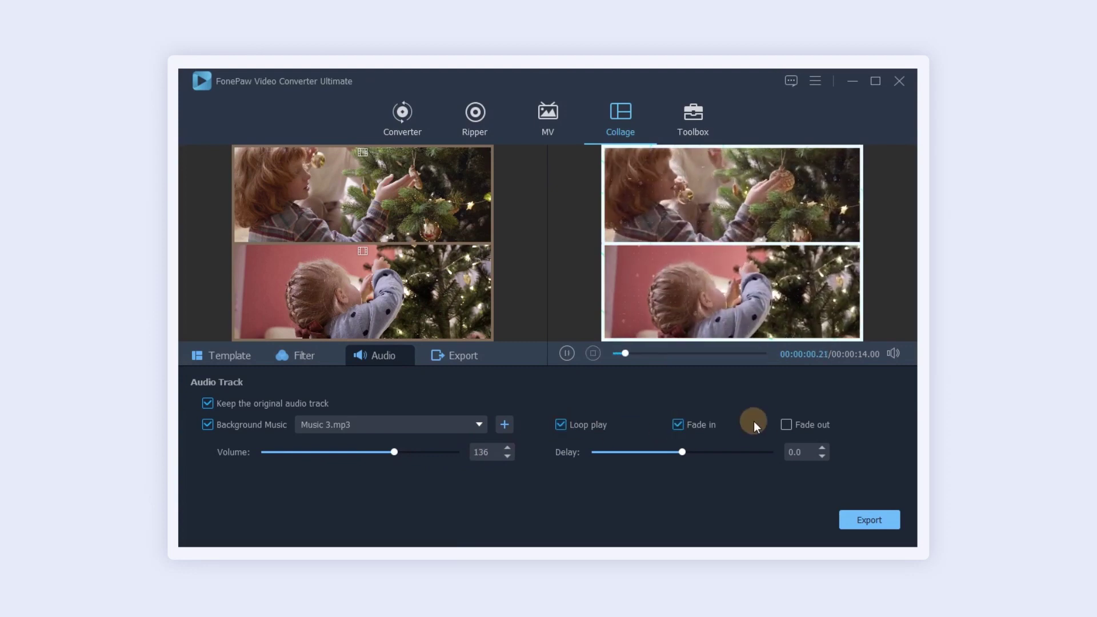
left_click(785, 424)
Name the collage export FonePaw, keeping MP4, 1280x960 resolution and High Quality.
left_click(466, 356)
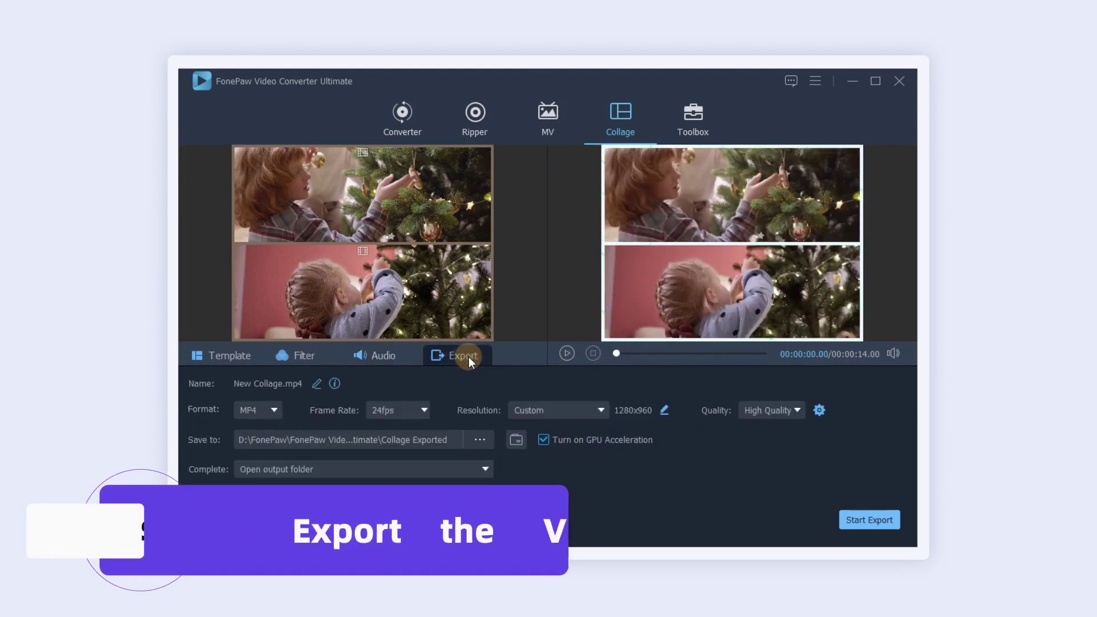
left_click(316, 384)
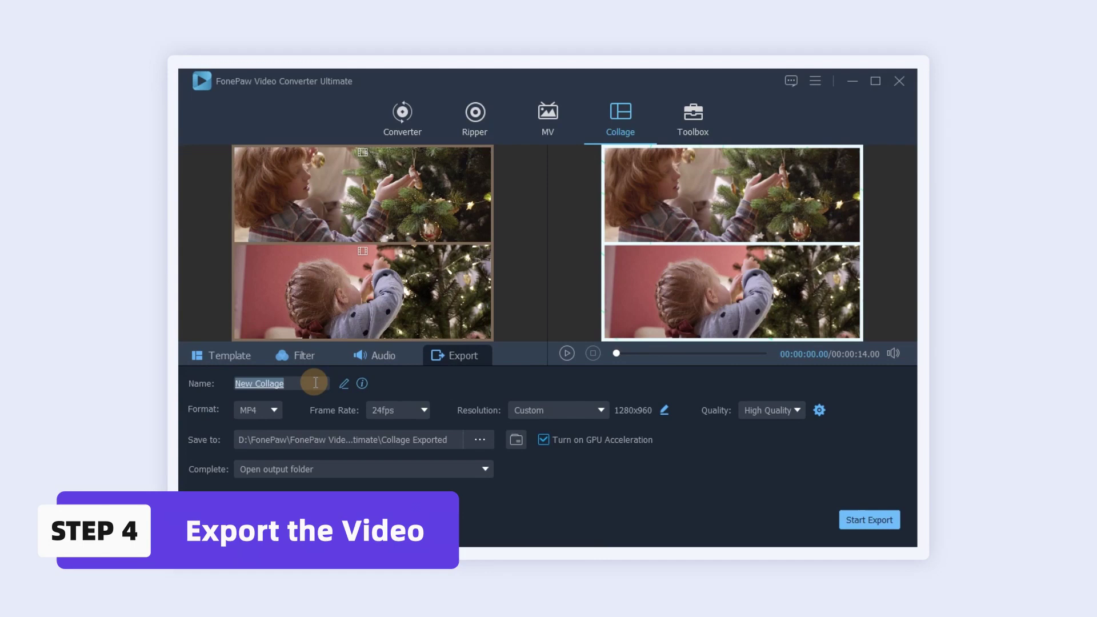
left_click(274, 409)
left_click(275, 409)
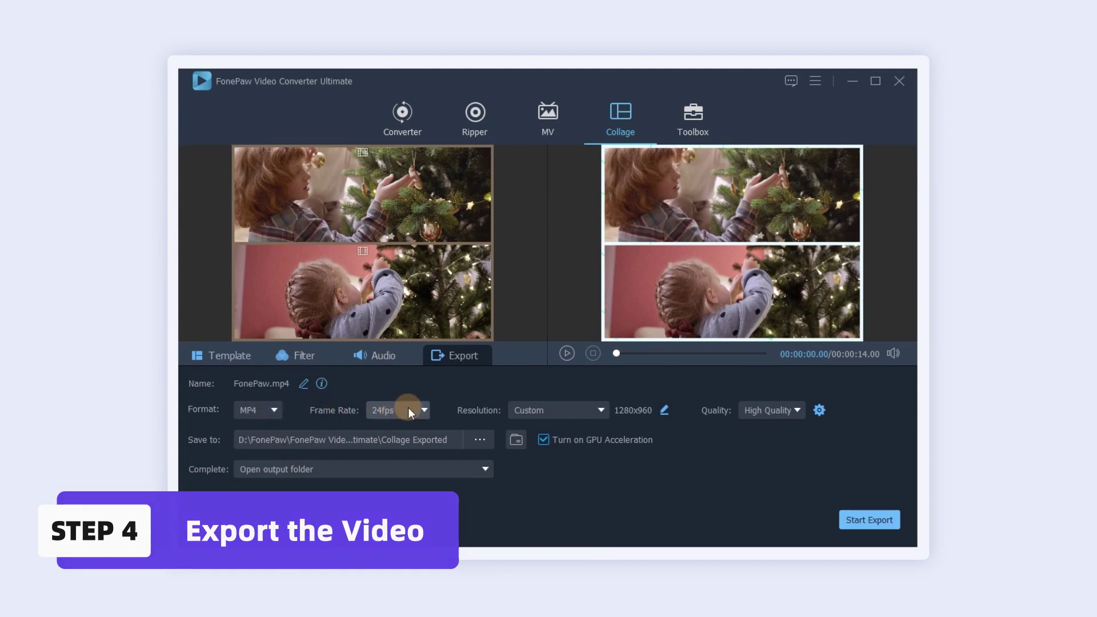
left_click(662, 410)
left_click(655, 359)
left_click(776, 414)
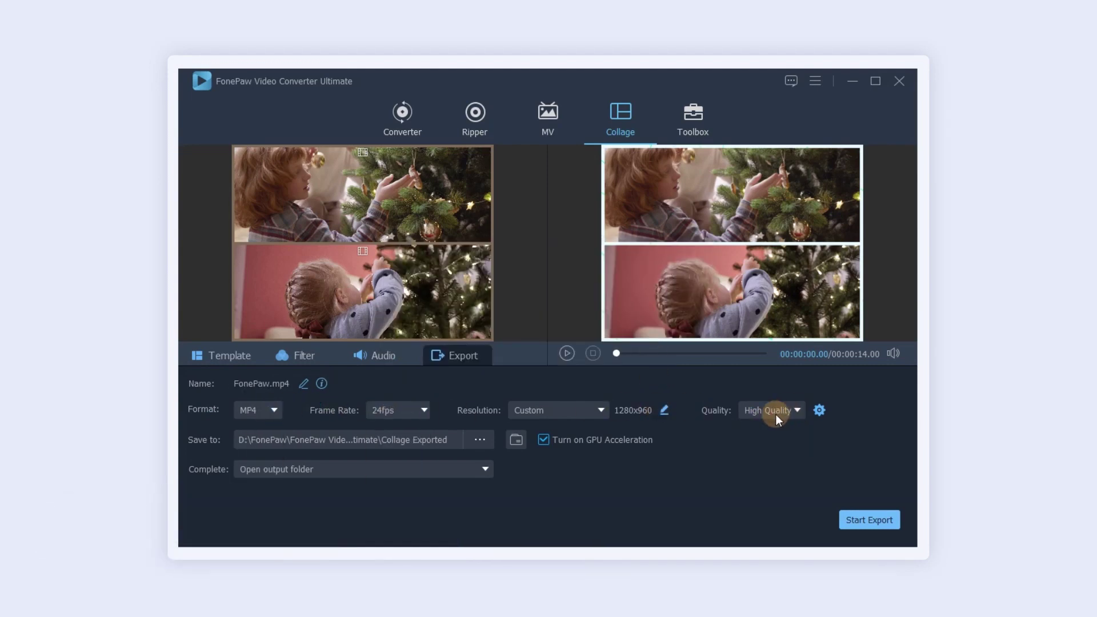
Save the collage export to the Desktop and start exporting.
left_click(480, 439)
left_click(240, 217)
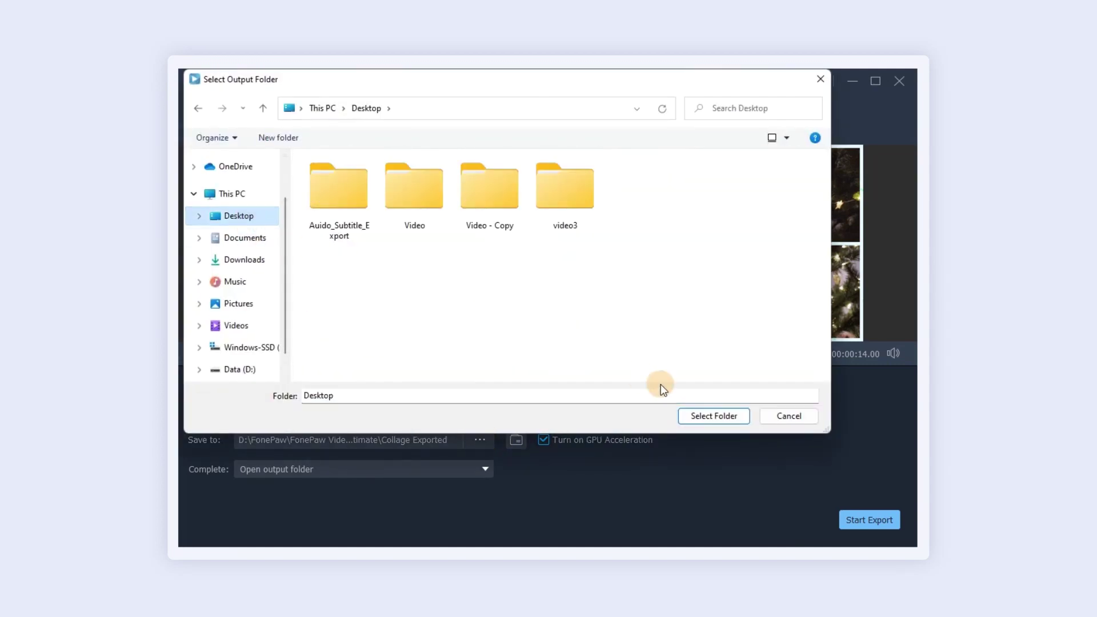
left_click(705, 415)
left_click(862, 517)
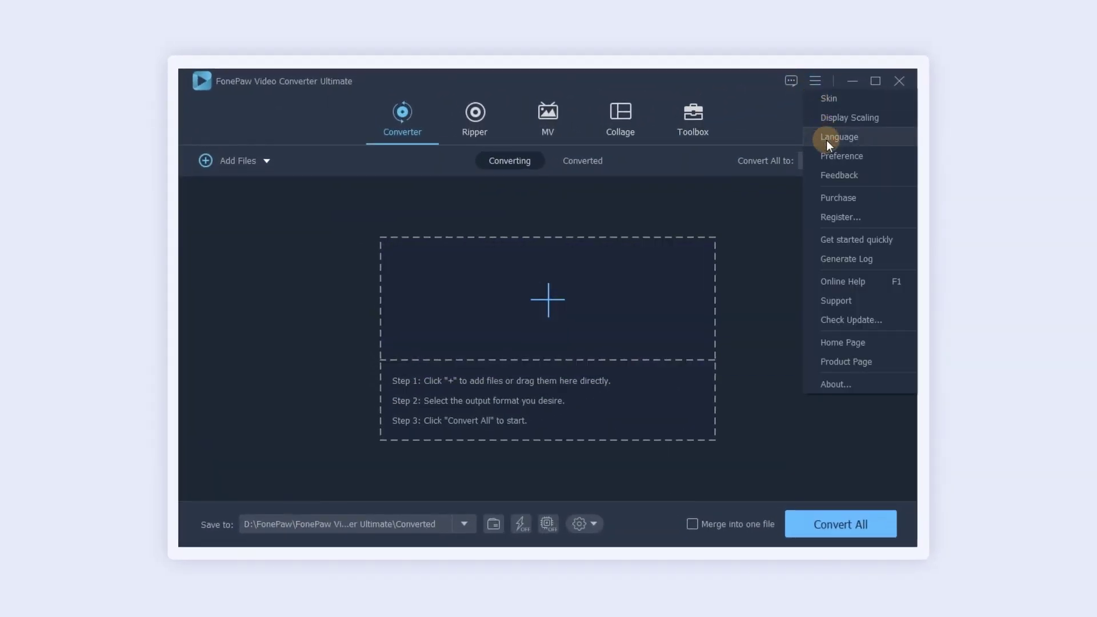
In Preferences, leave subtitle and audio languages on Auto and enable hardware acceleration.
left_click(829, 154)
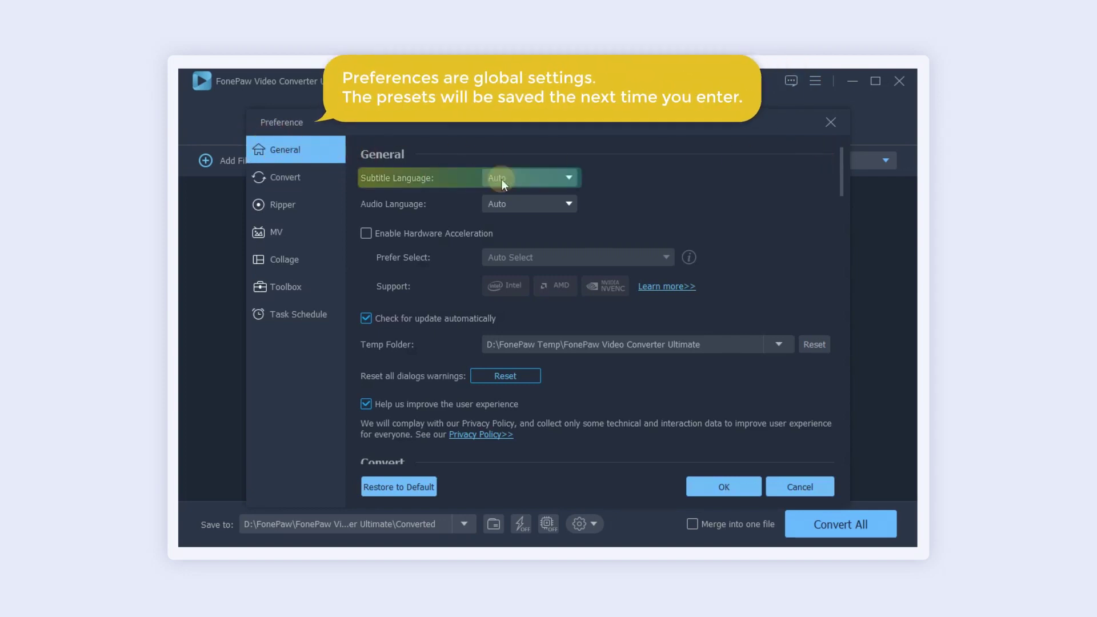
left_click(569, 177)
left_click(569, 204)
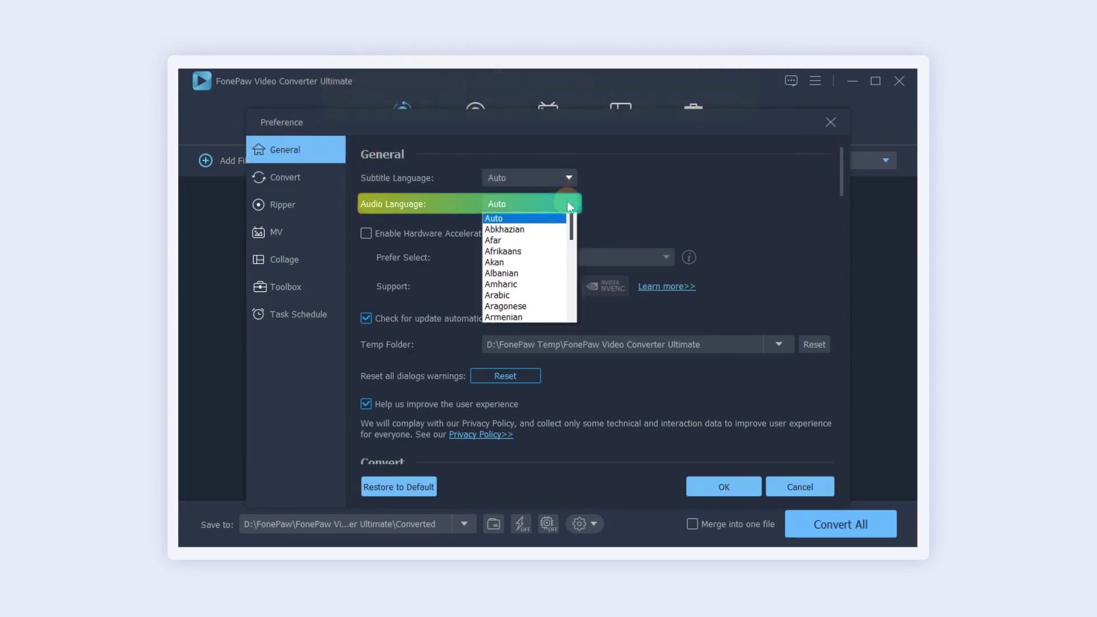
left_click(568, 204)
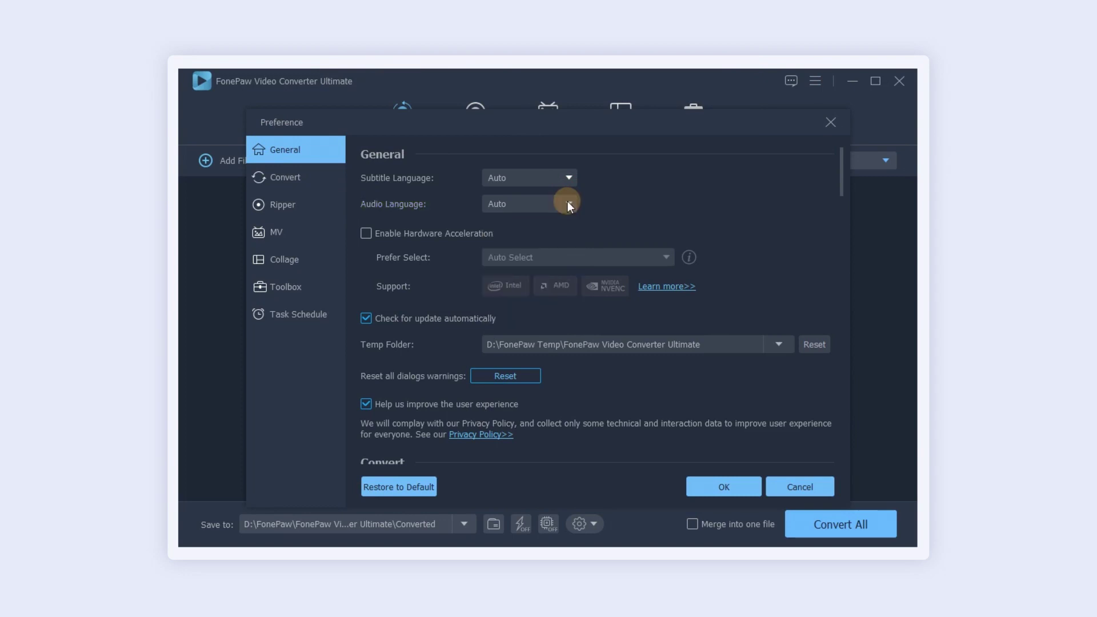
left_click(366, 233)
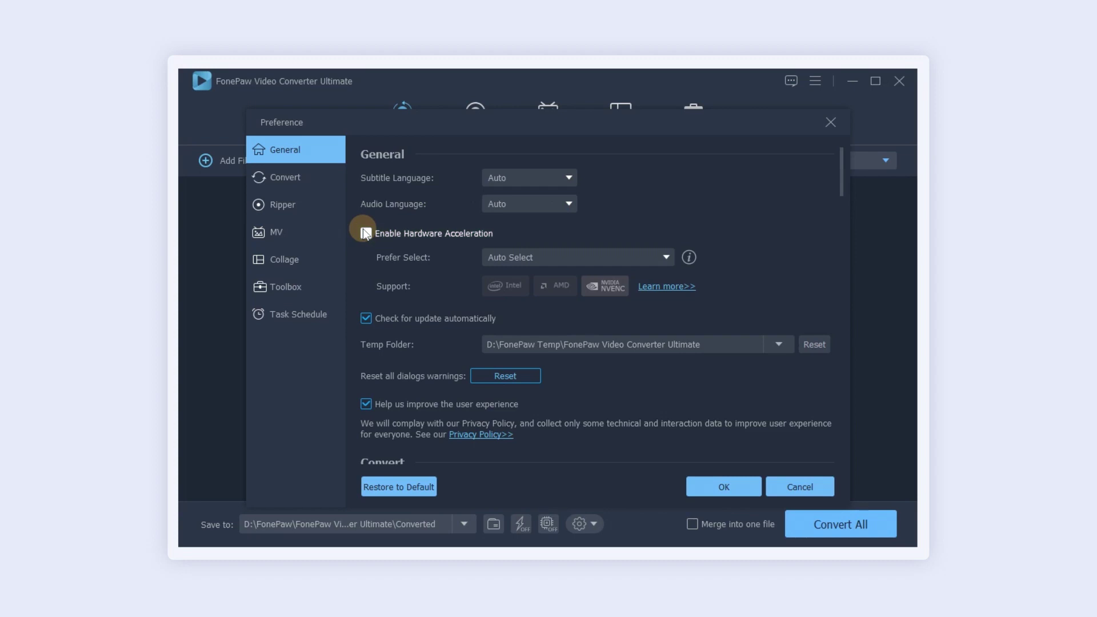
Check the converted-files output folder and the snapshot folder from the Convert preferences.
left_click(273, 178)
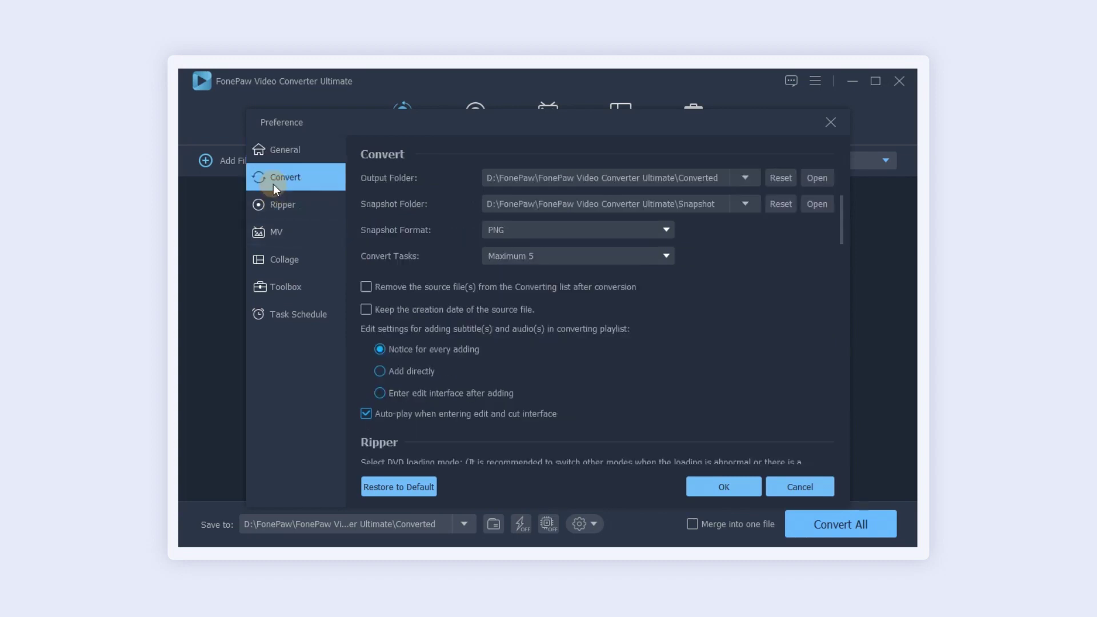
left_click(812, 185)
left_click(876, 92)
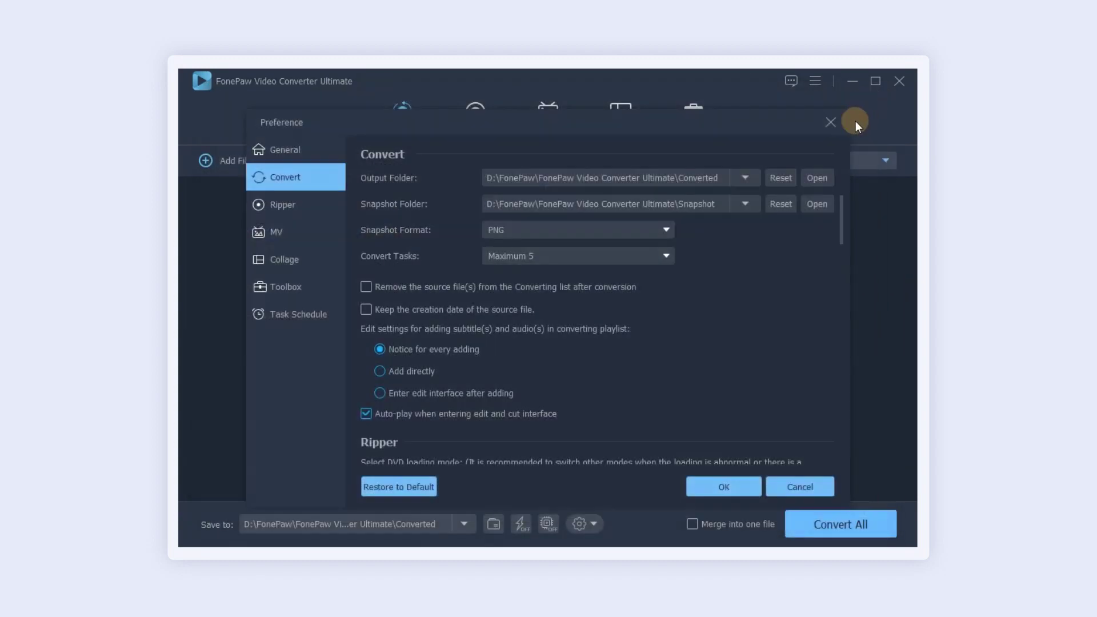
left_click(819, 204)
left_click(873, 91)
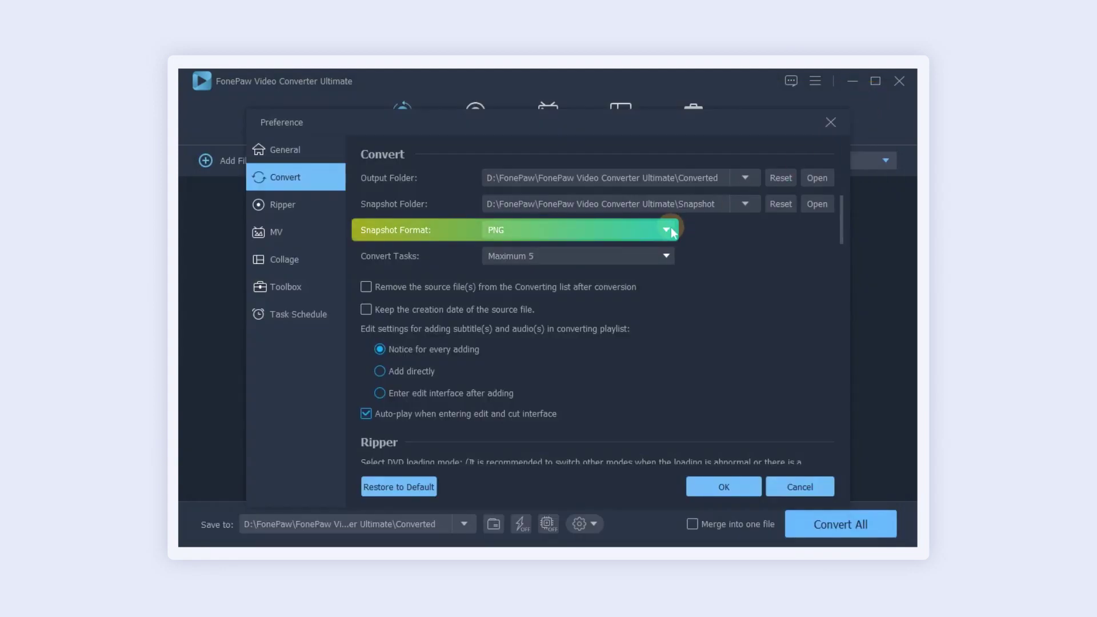
Set snapshot format to JPG and limit simultaneous convert tasks to Maximum 3.
left_click(658, 254)
left_click(665, 256)
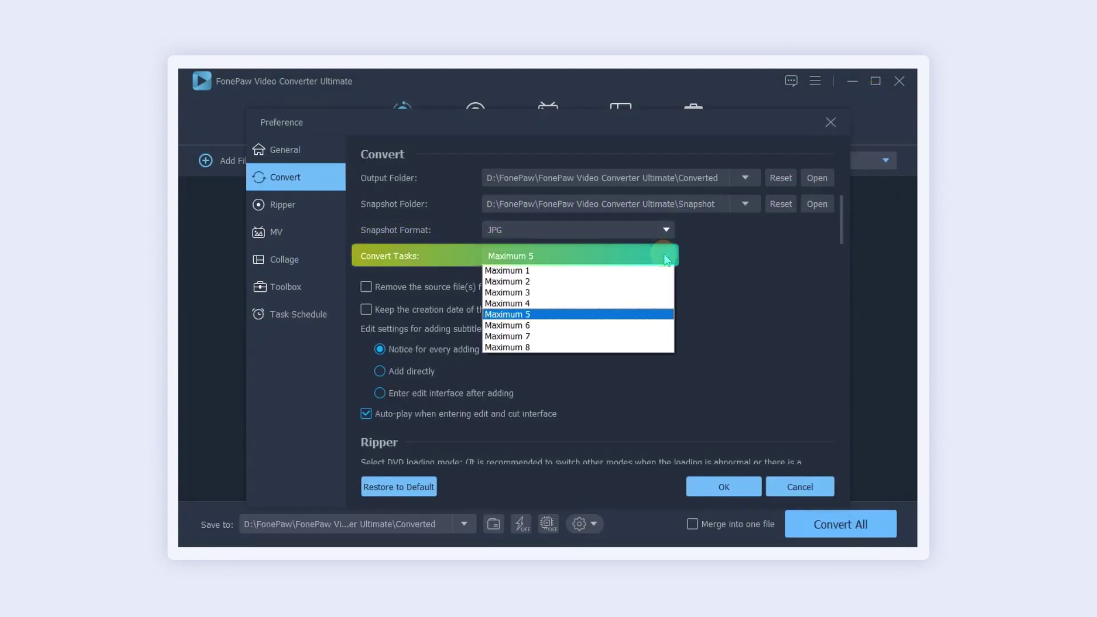
left_click(641, 292)
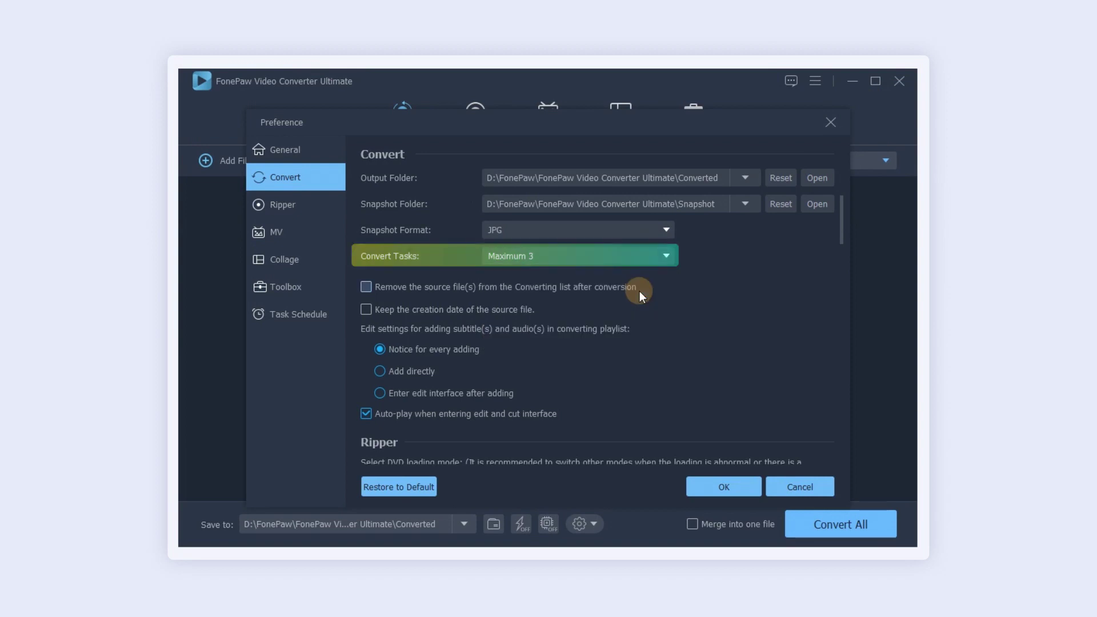
left_click(317, 229)
Review the Collage, Toolbox folder and Task Schedule preferences, then close them with OK.
left_click(308, 260)
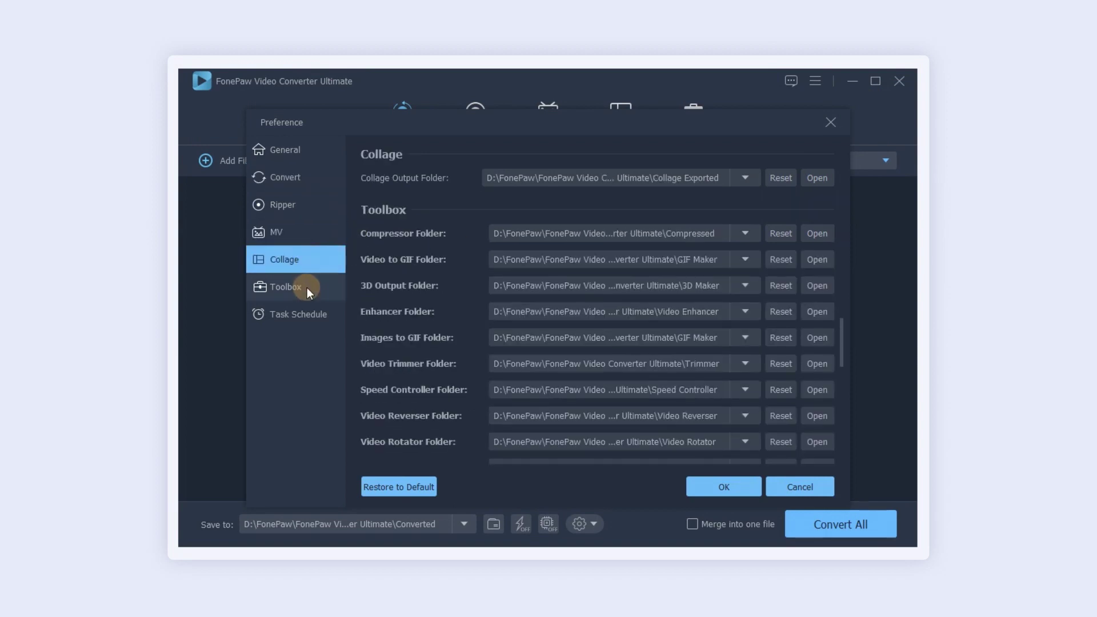
left_click(307, 287)
scroll(671, 319, "down", 4)
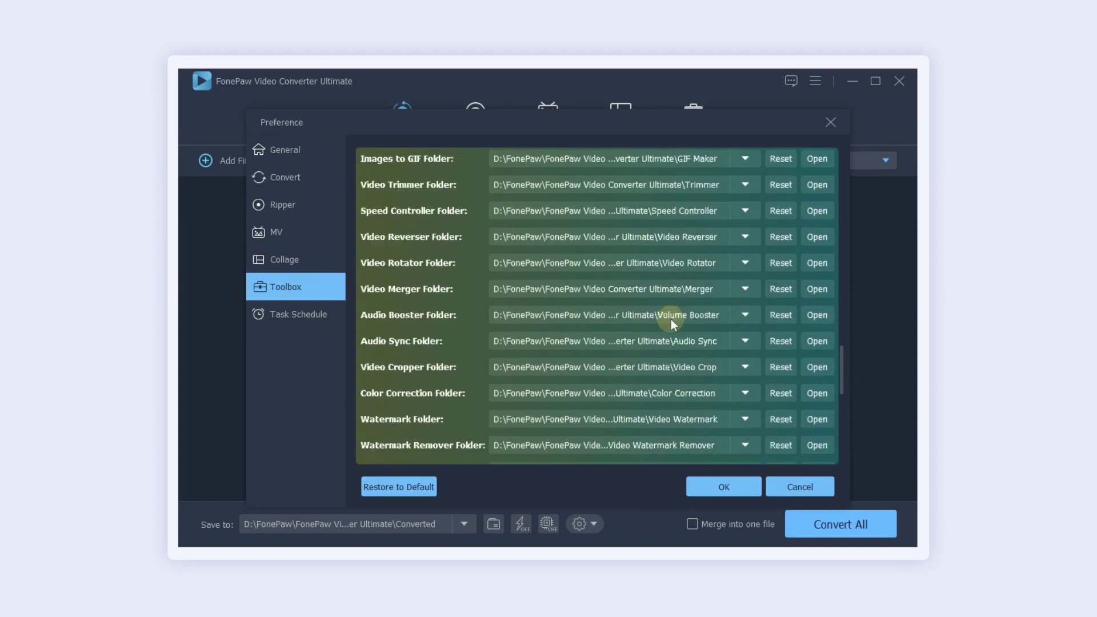
scroll(671, 319, "up", 6)
scroll(671, 319, "down", 2)
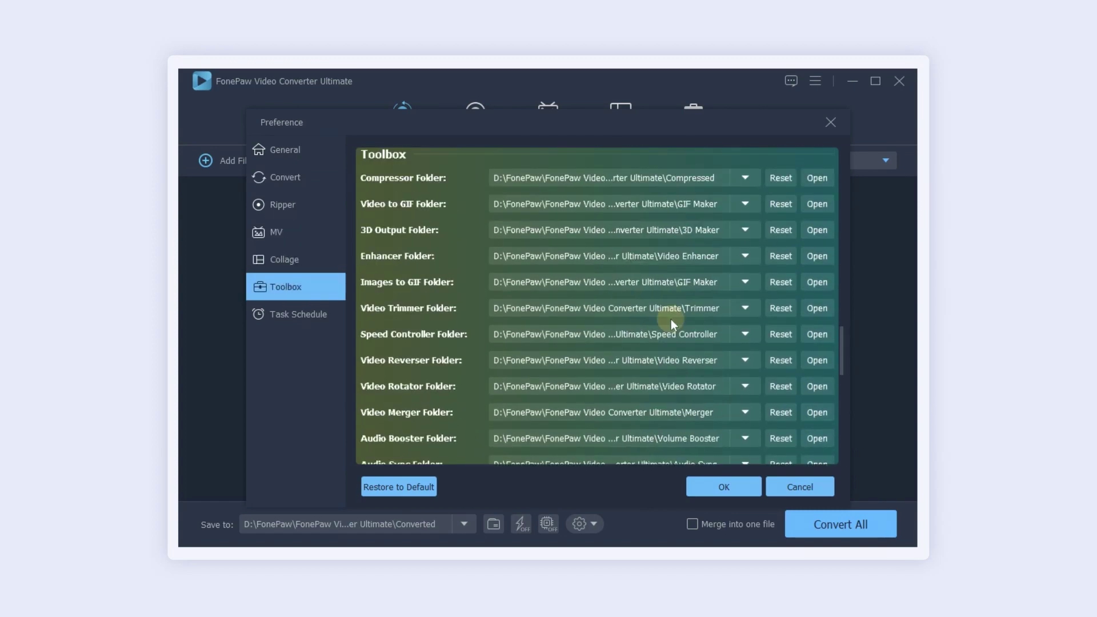
left_click(292, 314)
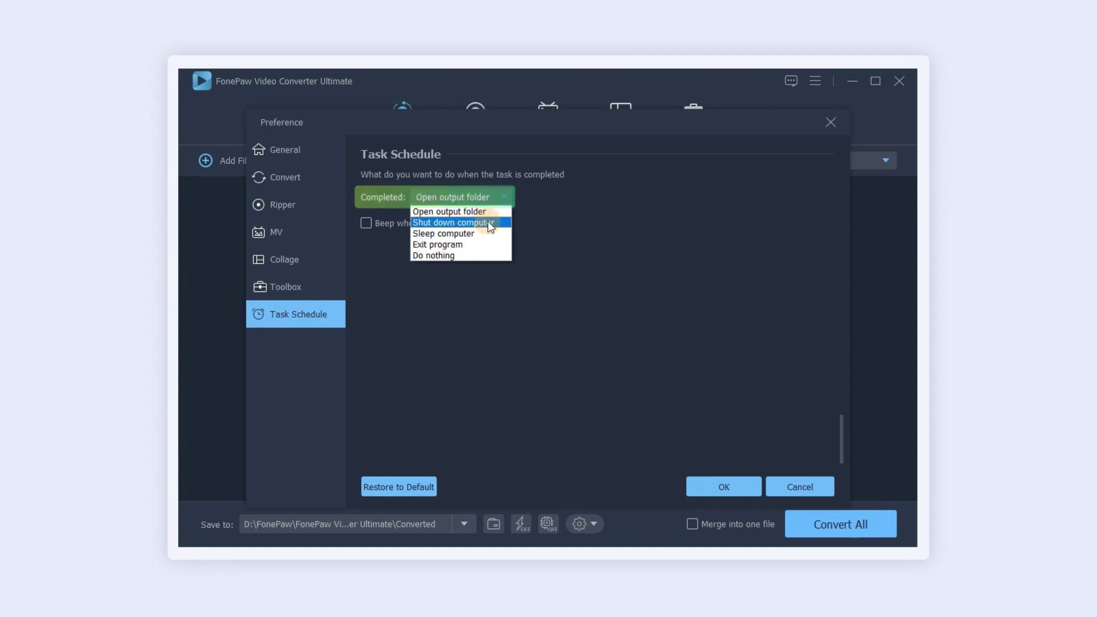
left_click(724, 487)
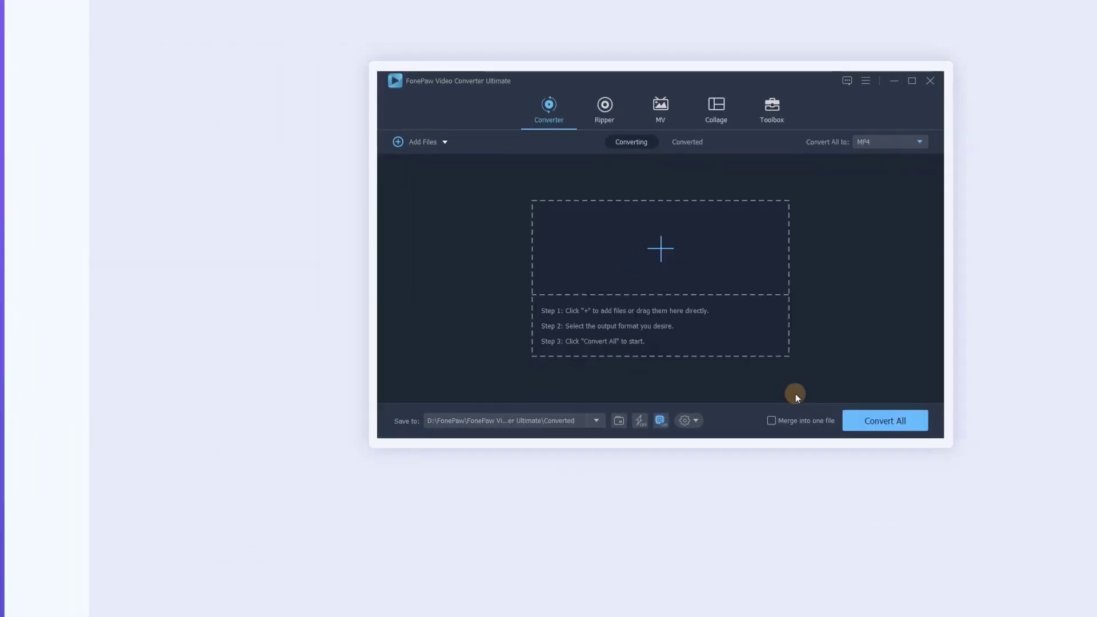